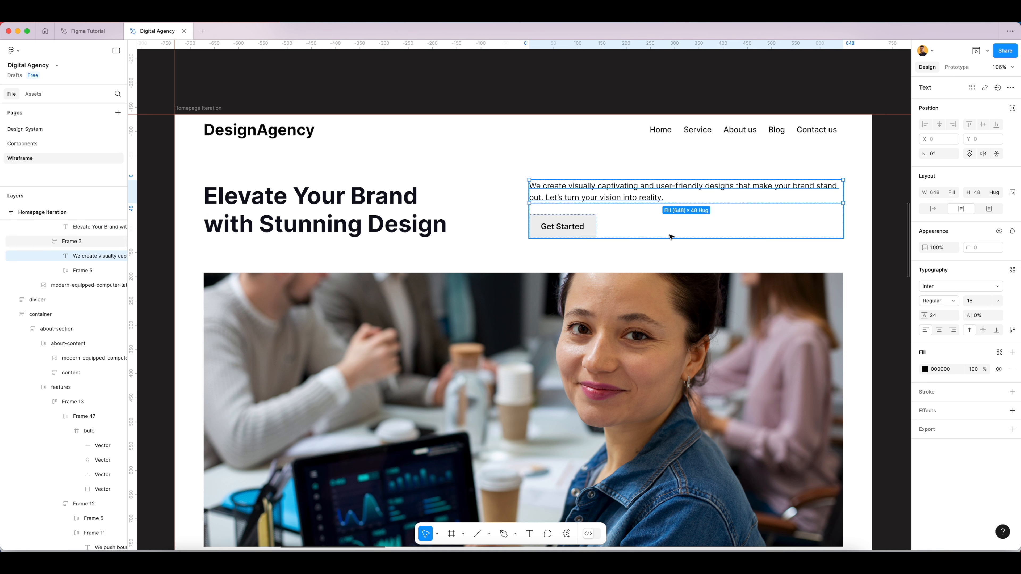
# Step: Apply the StyleGuide body colour variable to the fill of the hero section's paragraph text
pyautogui.click(1000, 354)
pyautogui.scroll(-5, 840, 519)
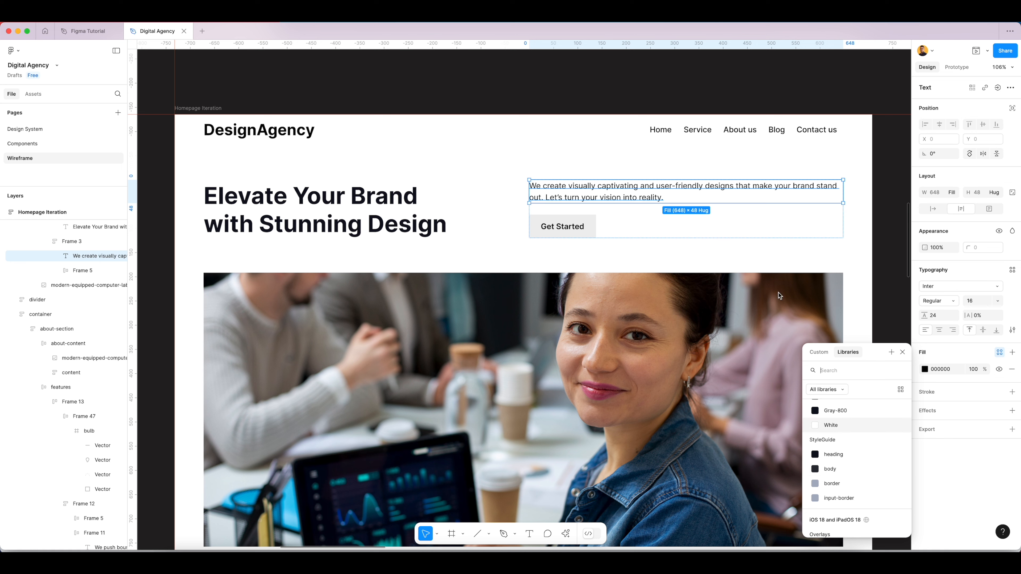
pyautogui.click(830, 468)
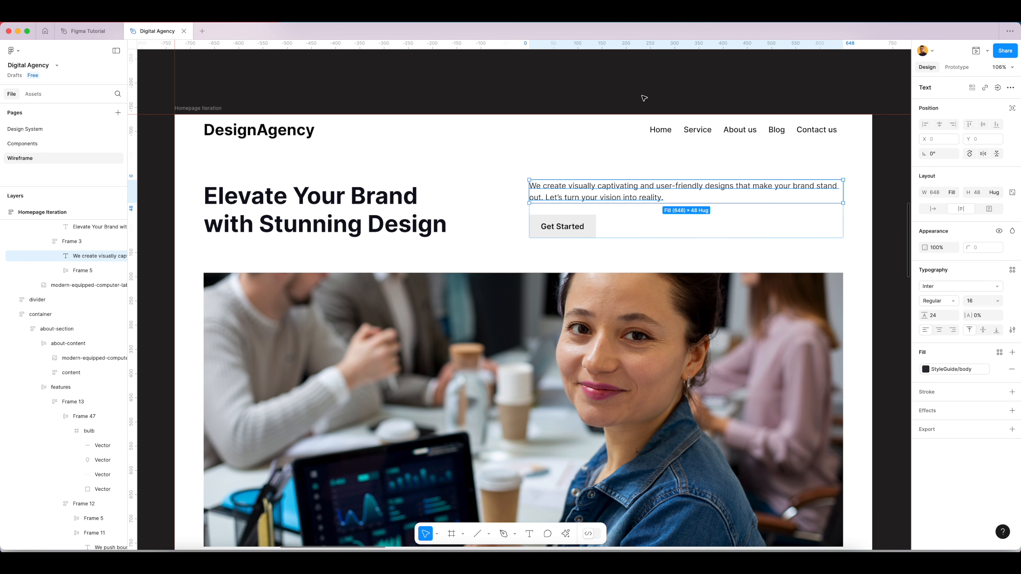
pyautogui.click(855, 105)
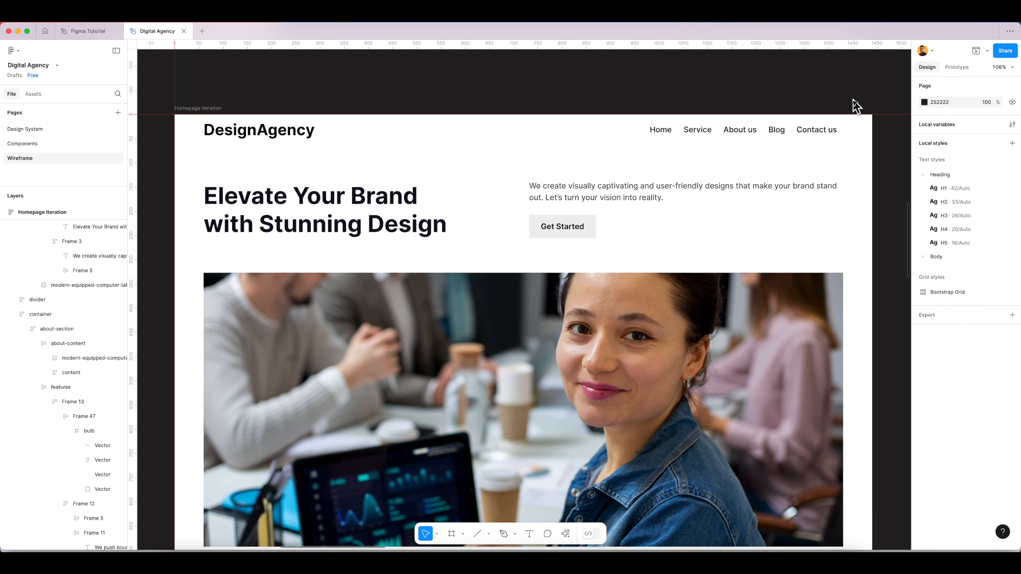
# Step: Examine the StyleGuide colour assignments in the file's local variables
pyautogui.click(1012, 125)
pyautogui.click(347, 130)
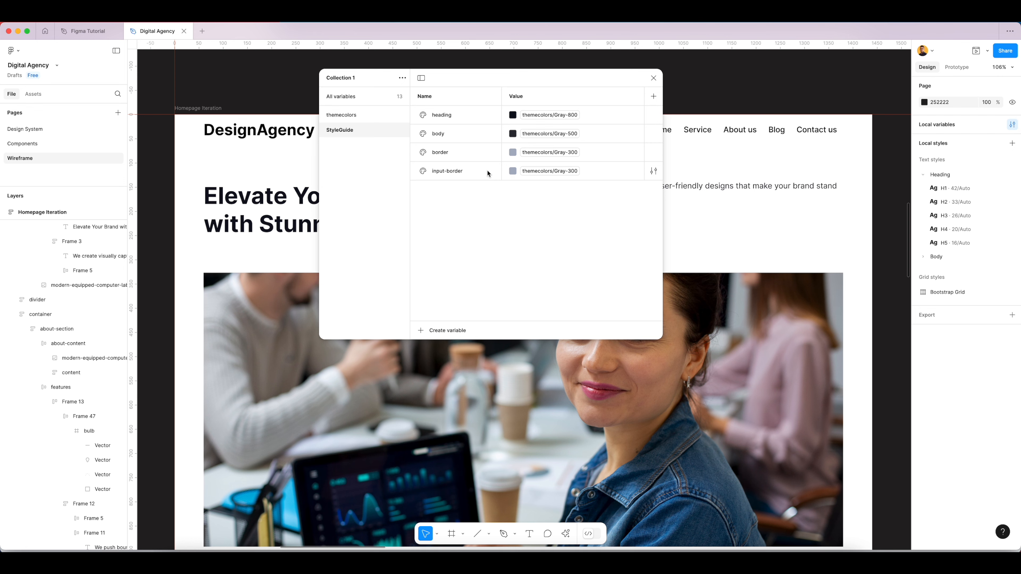
pyautogui.click(653, 79)
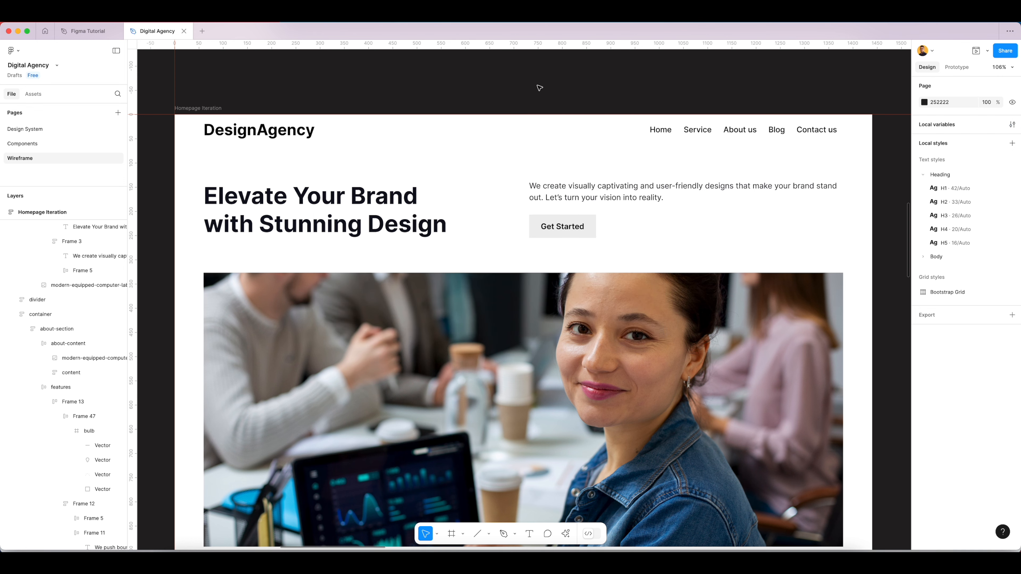
# Step: Copy the Primary variant of the button component from the Components page
pyautogui.click(580, 228)
pyautogui.doubleClick(579, 228)
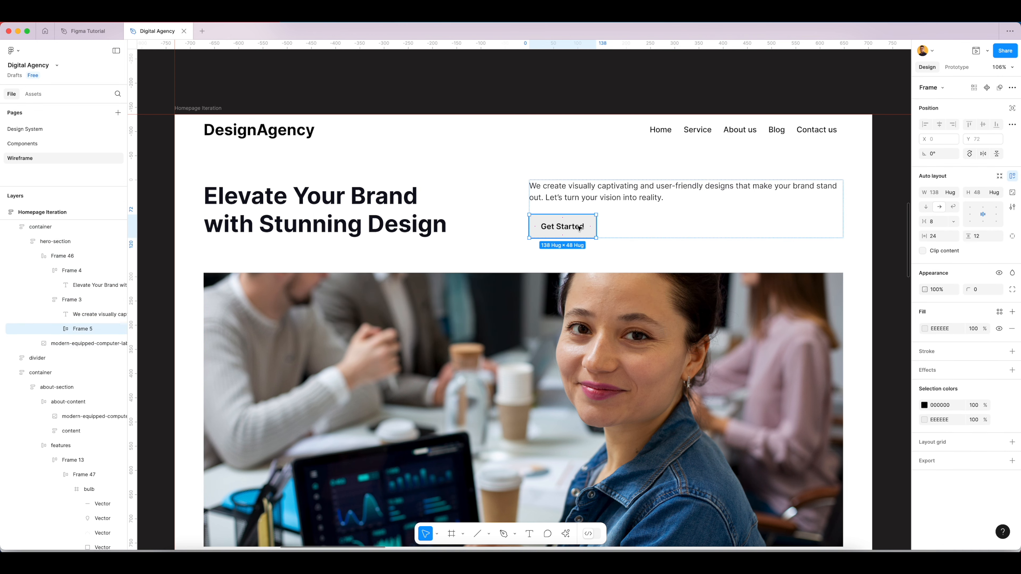
pyautogui.scroll(5, 579, 228)
pyautogui.click(20, 144)
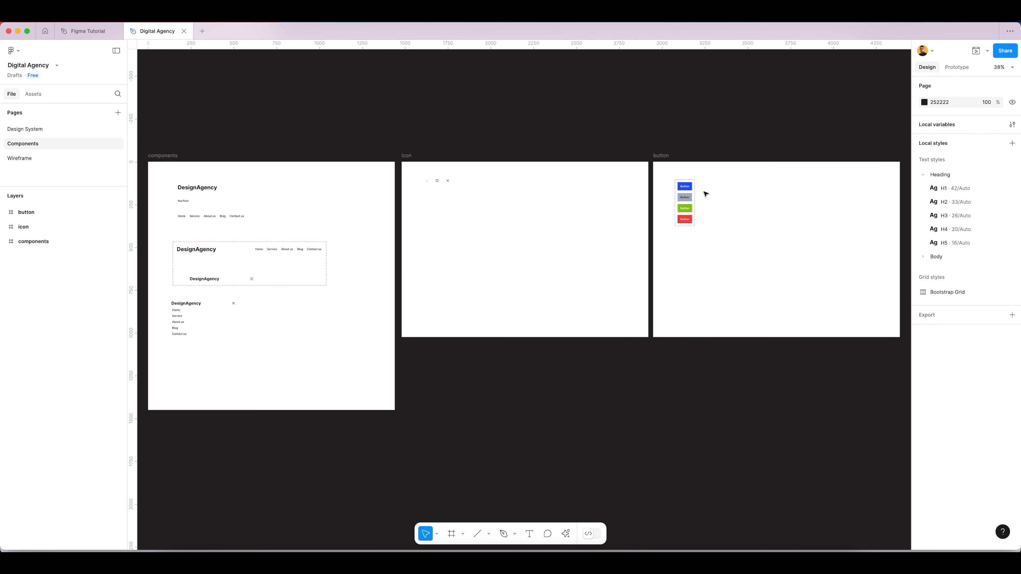
pyautogui.scroll(10, 687, 187)
pyautogui.doubleClick(687, 186)
pyautogui.doubleClick(687, 187)
pyautogui.click(793, 204)
pyautogui.click(707, 185)
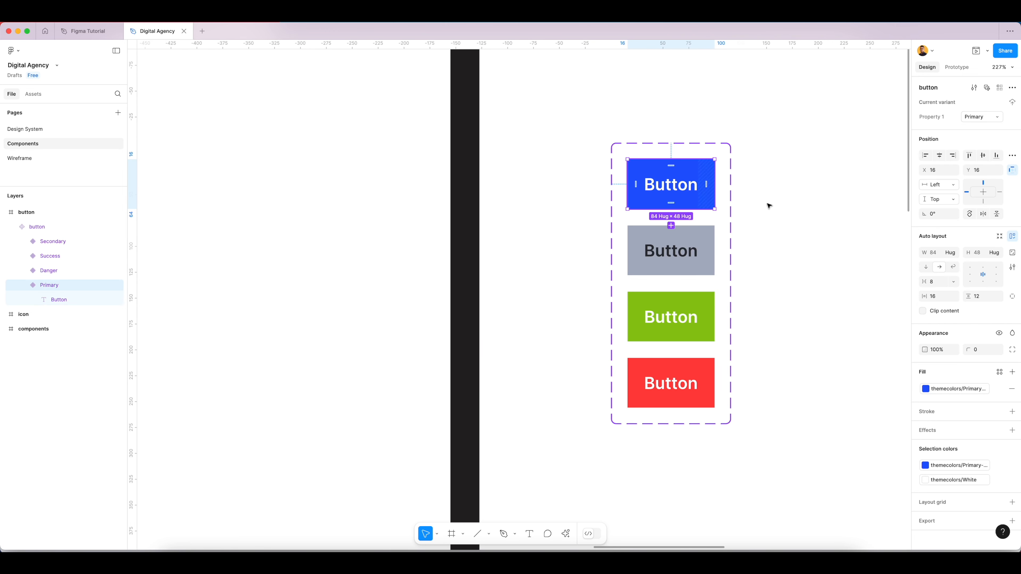
# Step: Paste the Primary button below the hero paragraph on the Wireframe page and delete the old gray Get Started button
pyautogui.click(24, 159)
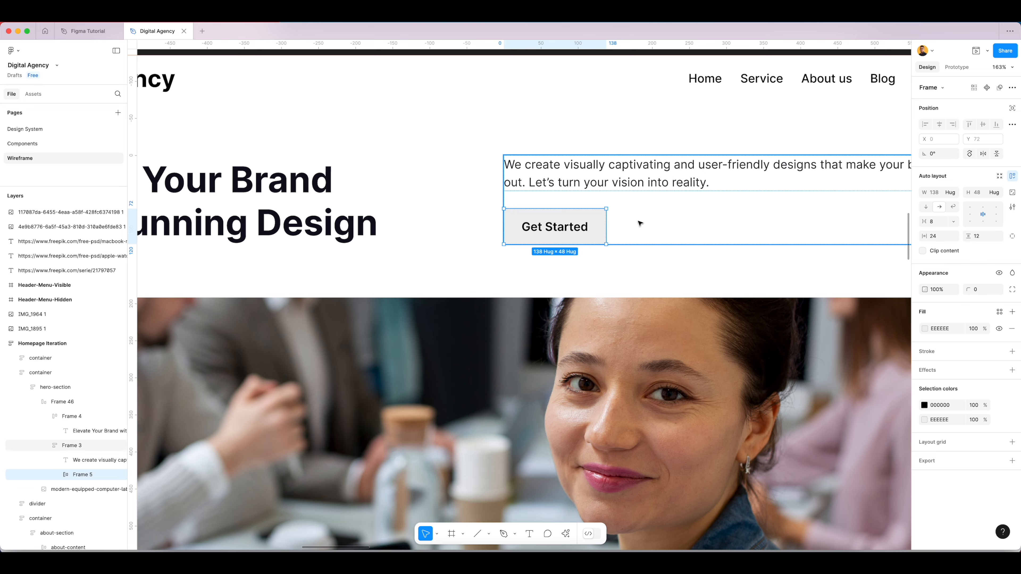
pyautogui.click(640, 223)
pyautogui.hscroll(3, 640, 223)
pyautogui.press('super+v')
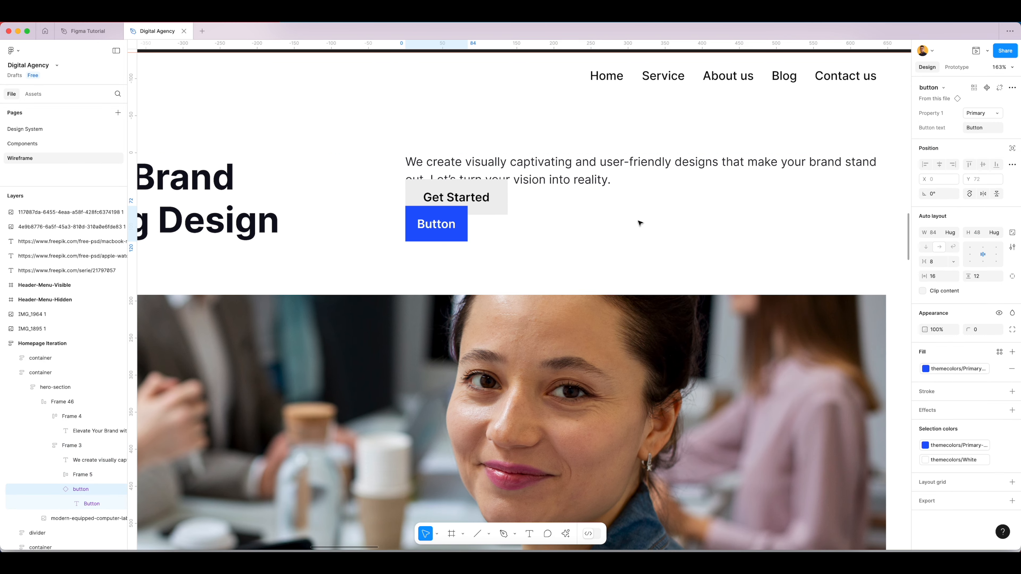
pyautogui.click(494, 205)
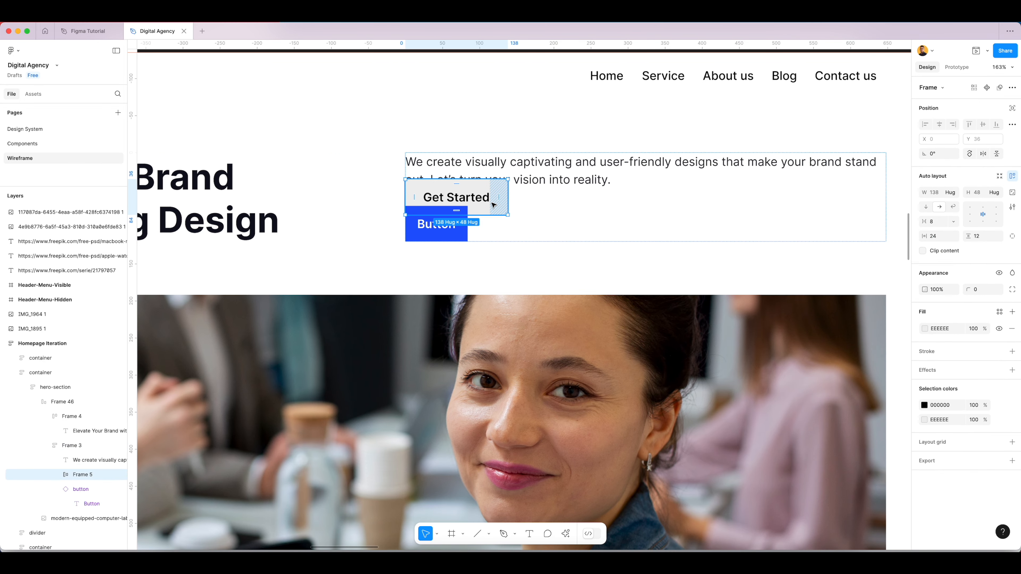
pyautogui.press('Delete')
# Step: Set the label of the blue hero button to "Get Started"
pyautogui.doubleClick(443, 228)
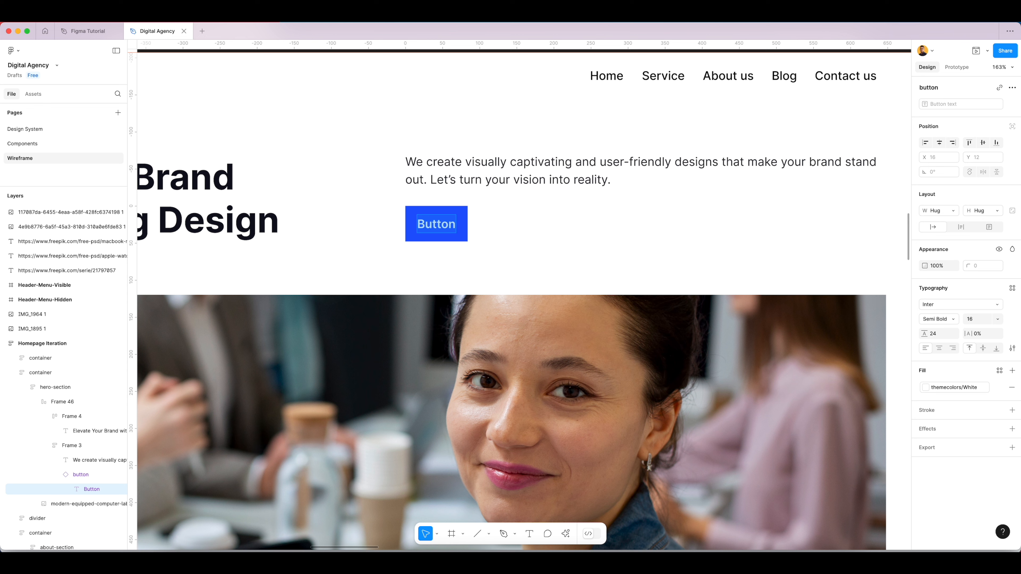
pyautogui.write('Get Staretd')
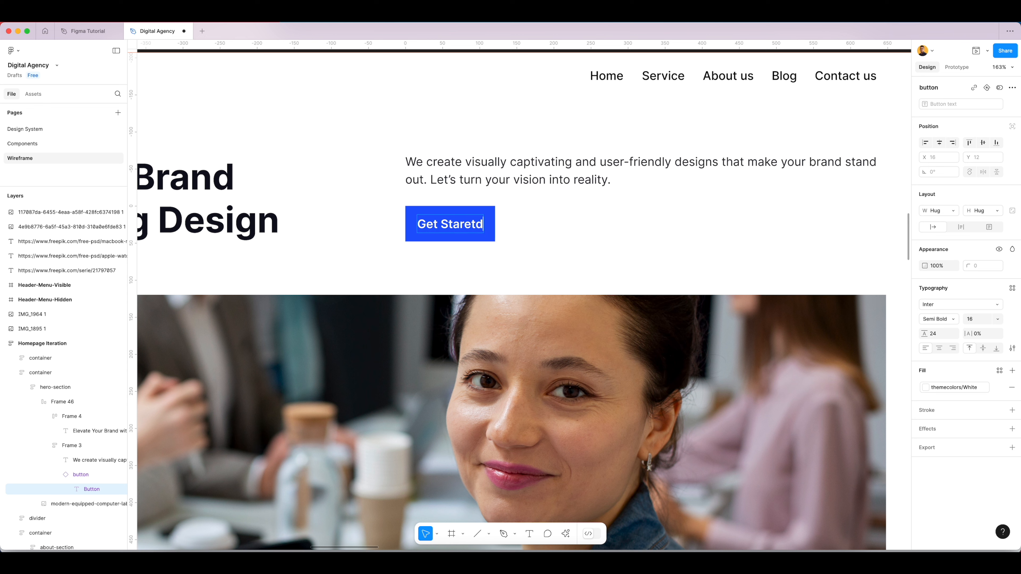
pyautogui.rightClick(468, 224)
pyautogui.click(521, 229)
pyautogui.click(540, 227)
pyautogui.scroll(-5, 573, 225)
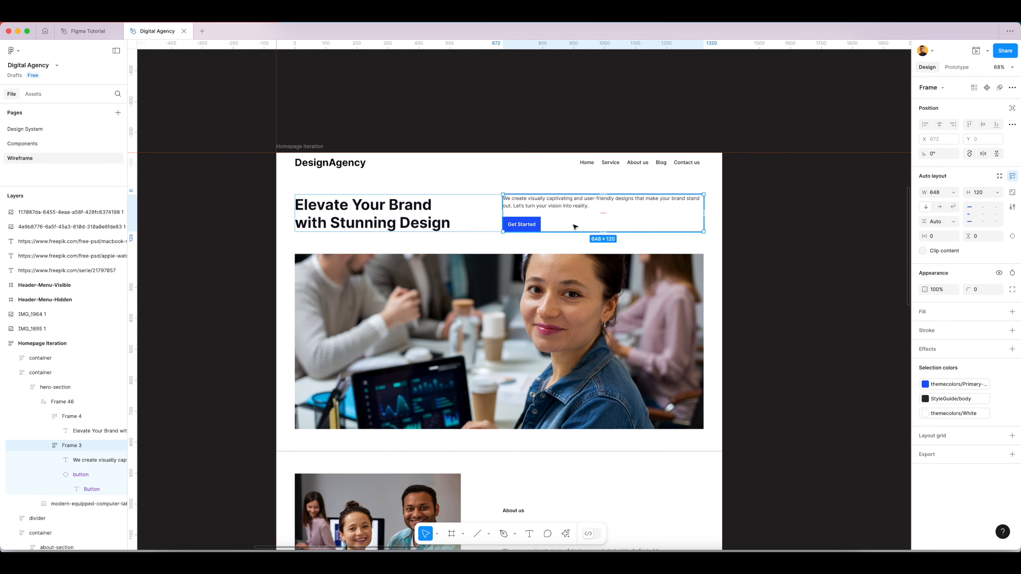
pyautogui.click(485, 115)
# Step: Apply the StyleGuide heading colour variable to the fill of the "Who We Are" heading
pyautogui.scroll(-10, 595, 193)
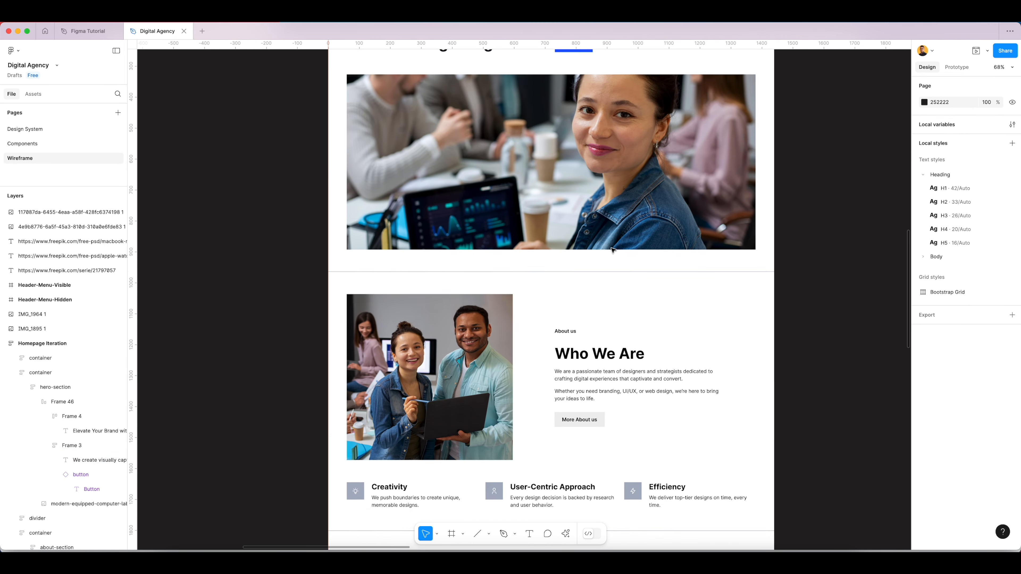
pyautogui.scroll(5, 530, 306)
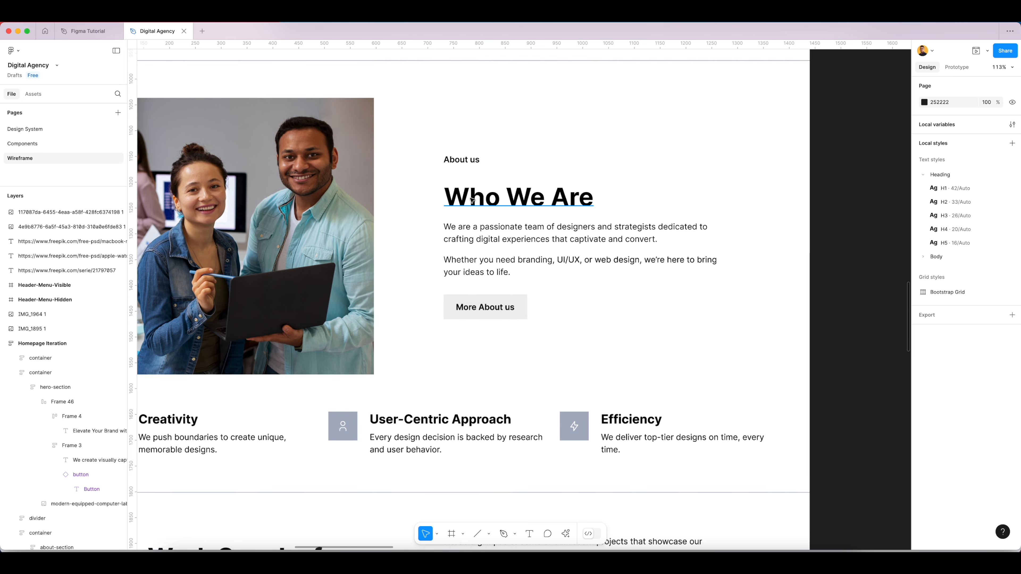
pyautogui.keyDown('super'); pyautogui.click(472, 200); pyautogui.keyUp('super')
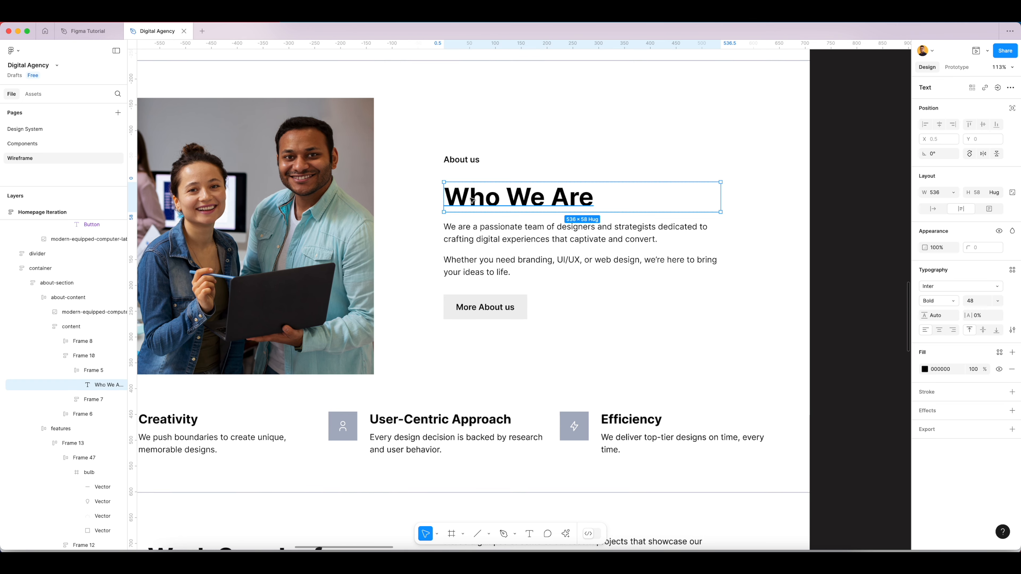
pyautogui.click(1000, 353)
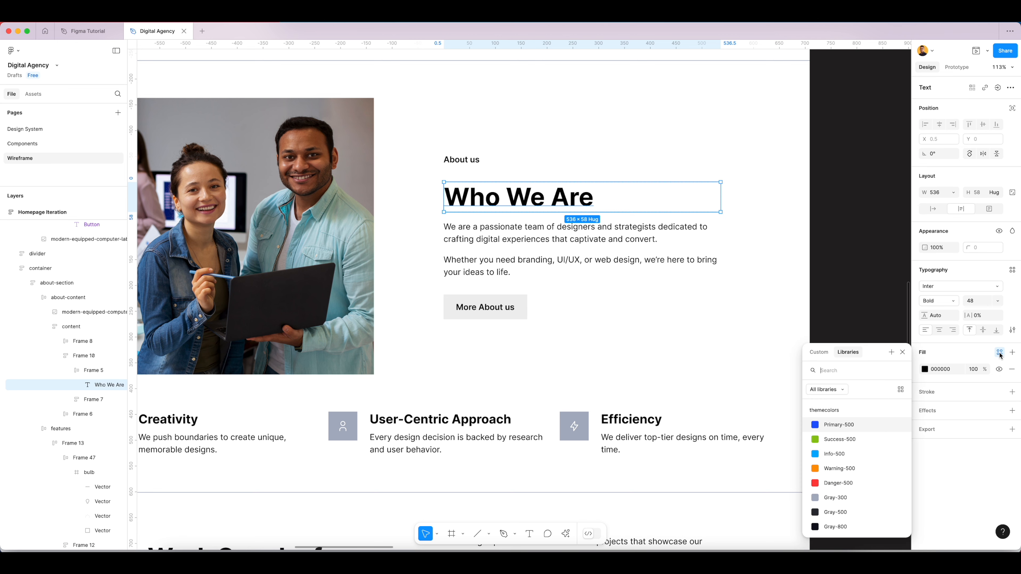
pyautogui.write('head')
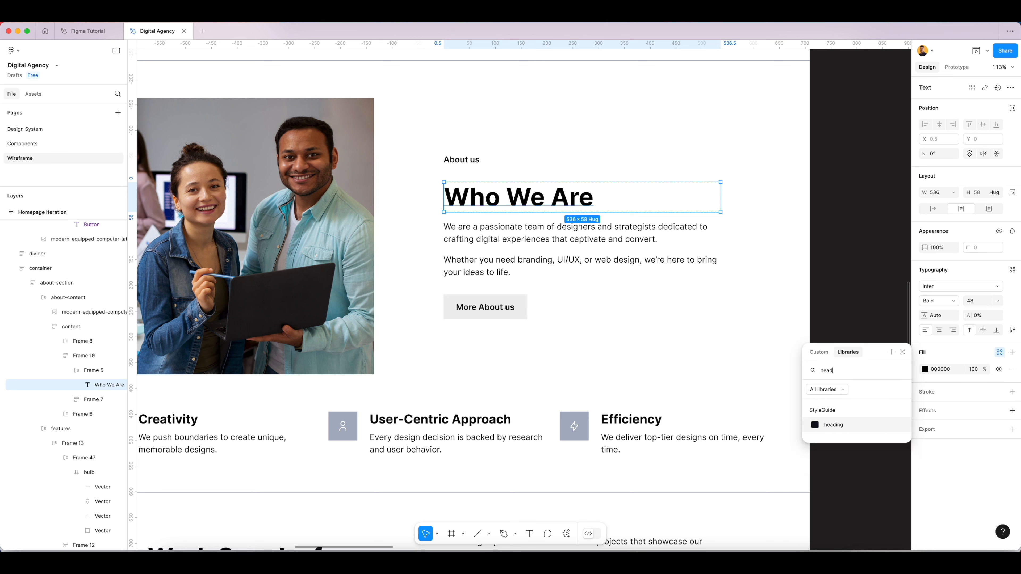
pyautogui.click(846, 429)
pyautogui.click(845, 271)
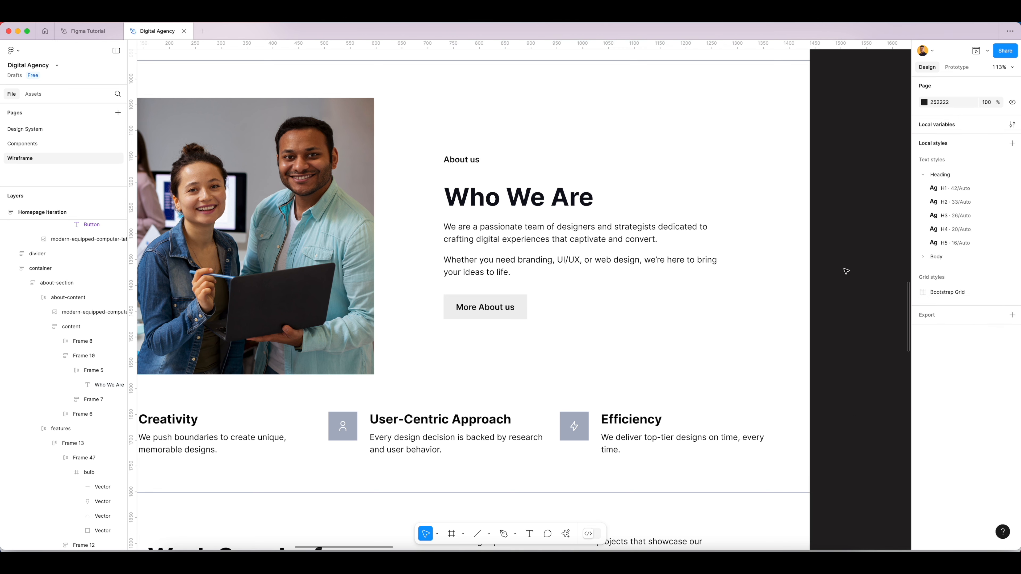
# Step: Apply the H1 text style to the "Who We Are" heading and the H5 text style to the "About us" label above it
pyautogui.click(570, 206)
pyautogui.click(1012, 271)
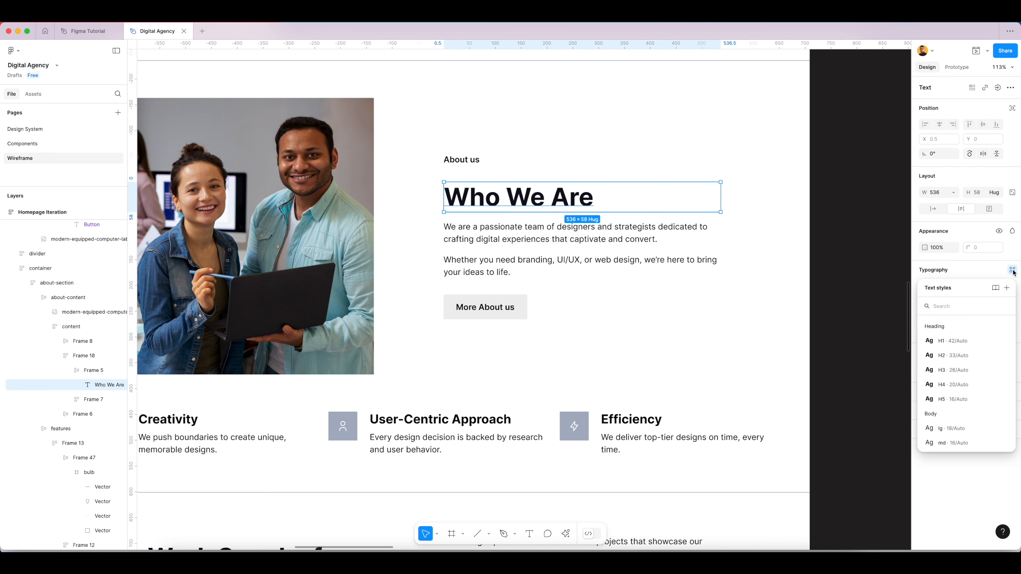
pyautogui.click(966, 342)
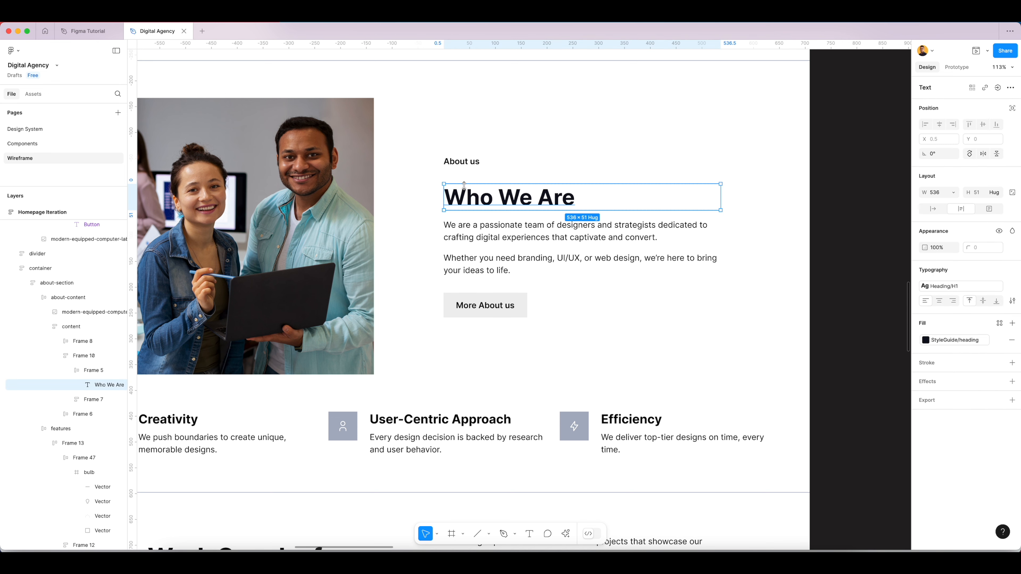
pyautogui.click(462, 162)
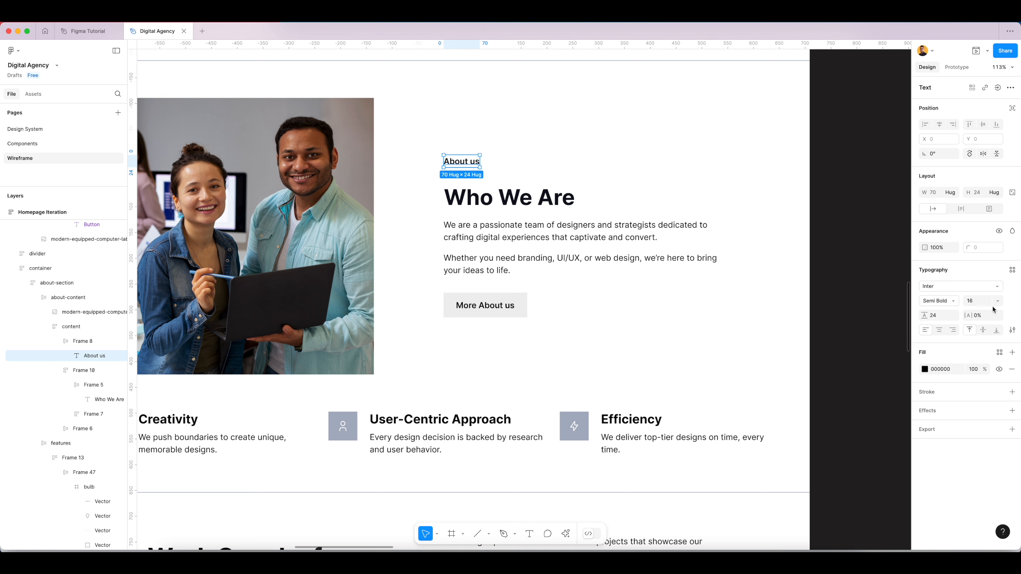
pyautogui.click(1013, 273)
pyautogui.click(959, 400)
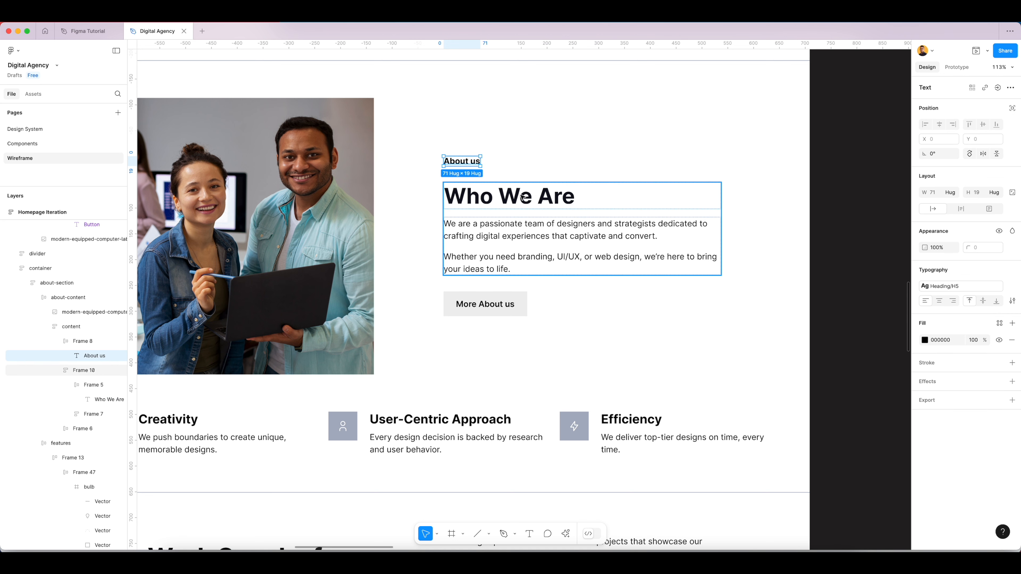
# Step: Apply the StyleGuide body colour variable to both paragraphs under the "Who We Are" heading
pyautogui.keyDown('super'); pyautogui.click(519, 229); pyautogui.keyUp('super')
pyautogui.keyDown('shift'); pyautogui.click(501, 264); pyautogui.keyUp('shift')
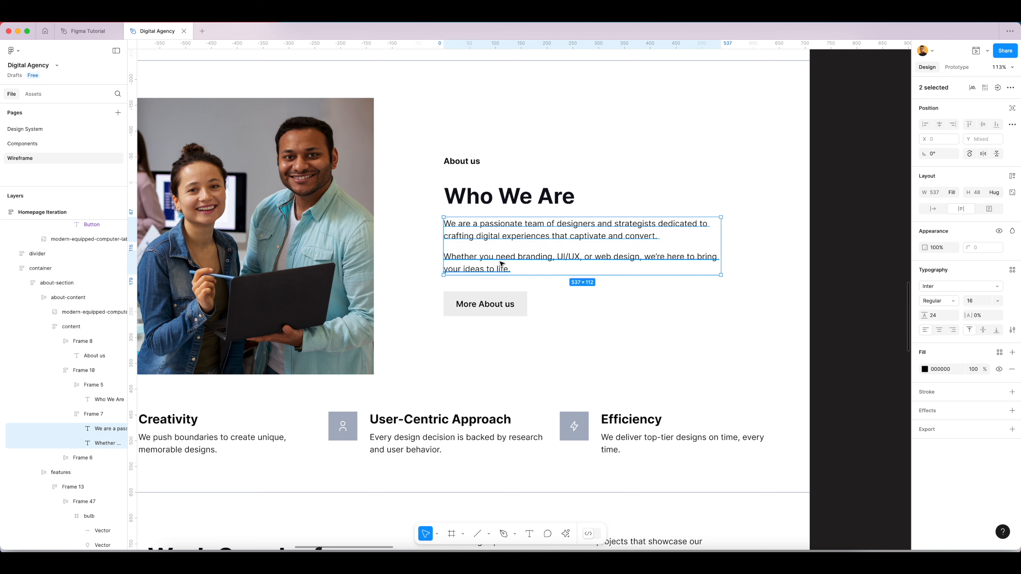
pyautogui.click(999, 353)
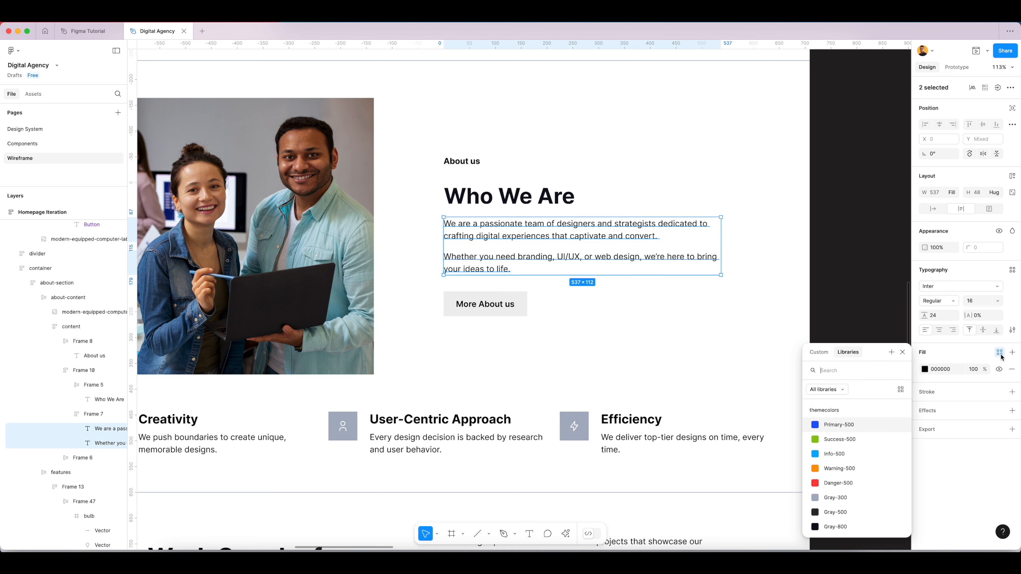
pyautogui.write('body')
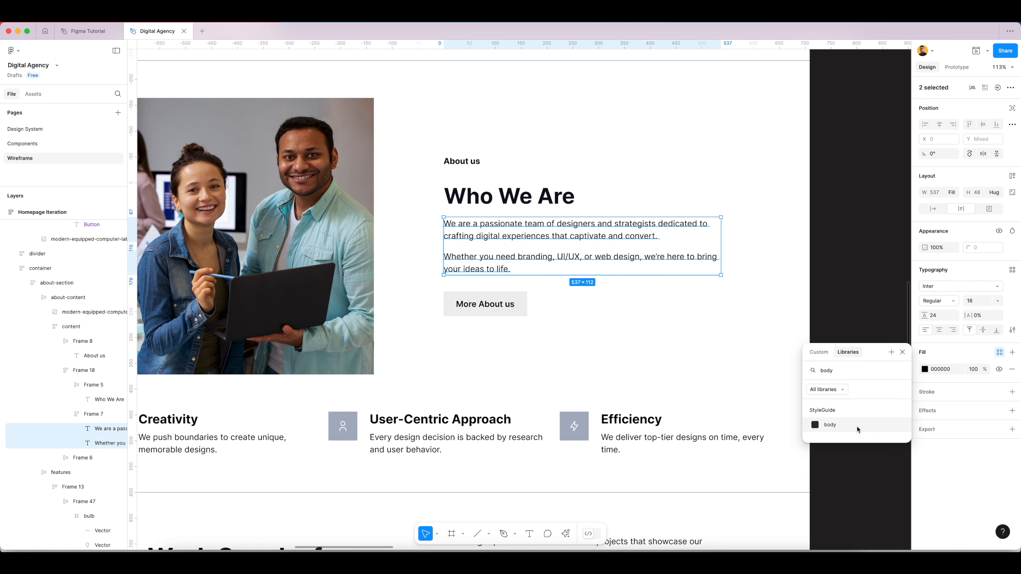
pyautogui.click(861, 428)
pyautogui.click(847, 339)
# Step: Copy the hero section's blue Get Started button and paste it below the gray More About us button in the about section
pyautogui.scroll(-5, 603, 331)
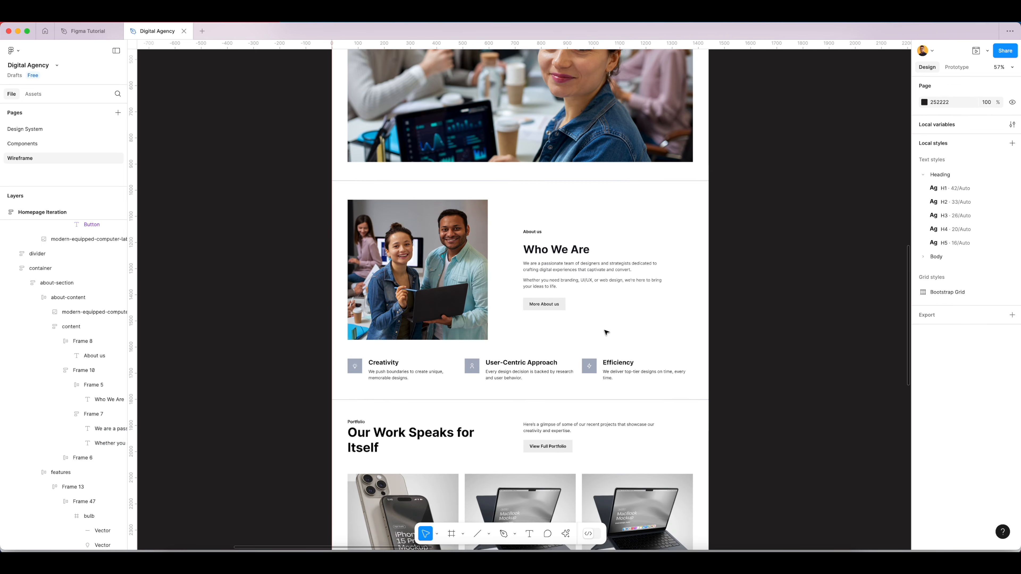
pyautogui.scroll(6, 603, 330)
pyautogui.doubleClick(514, 163)
pyautogui.doubleClick(514, 164)
pyautogui.doubleClick(513, 163)
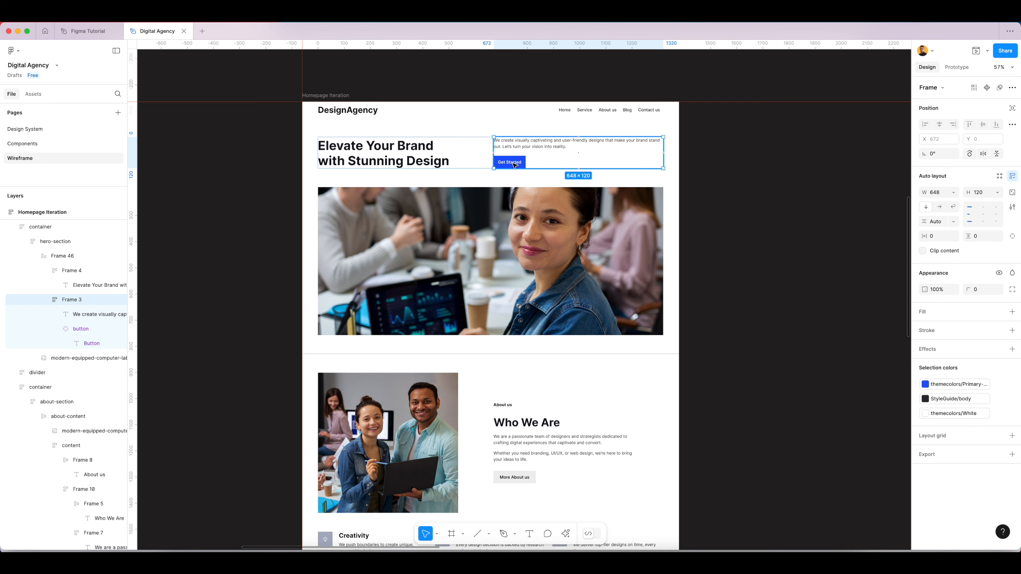
pyautogui.doubleClick(514, 164)
pyautogui.scroll(-2, 542, 483)
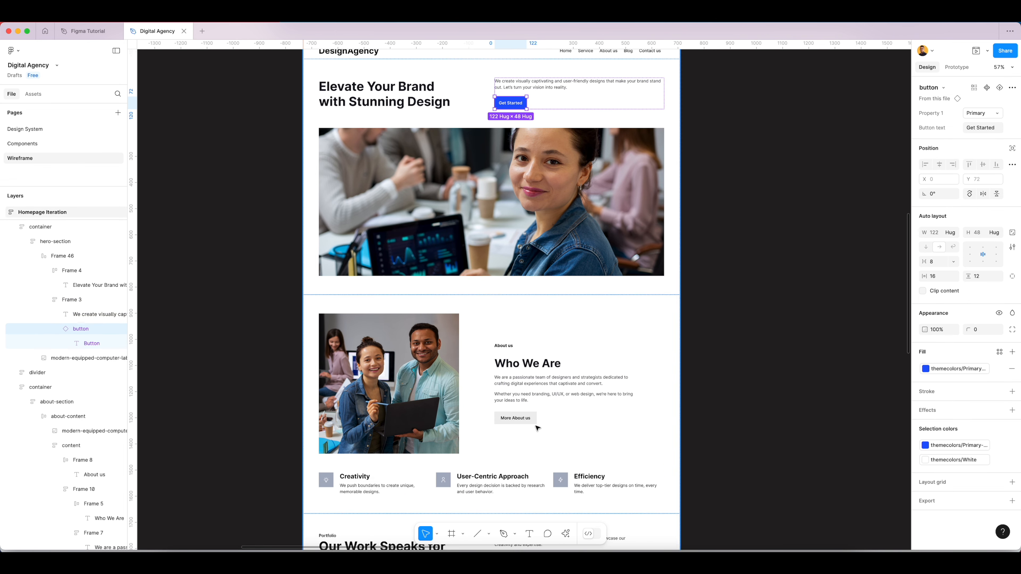
pyautogui.scroll(5, 527, 423)
pyautogui.click(565, 410)
pyautogui.press('super+v')
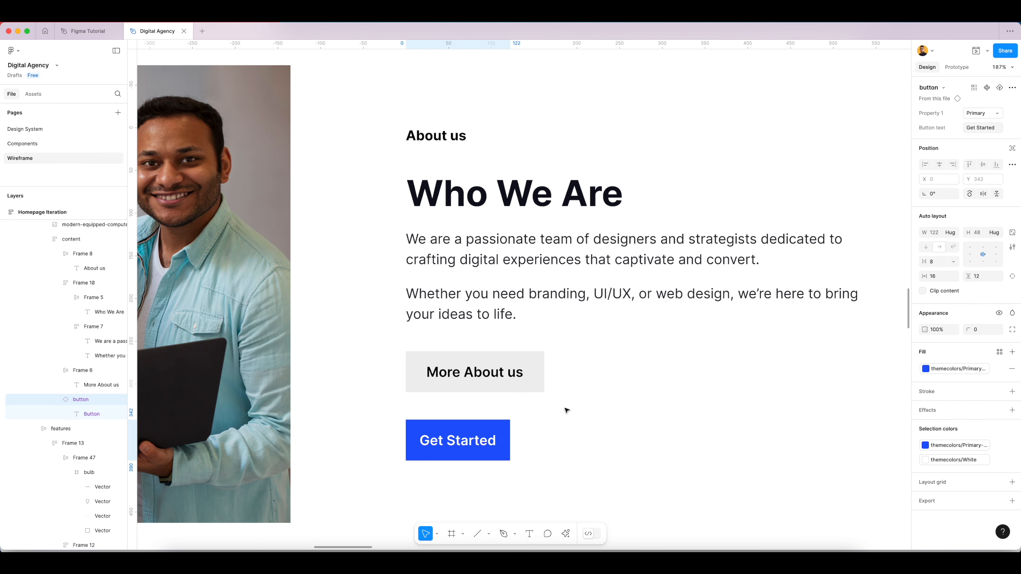
# Step: Try replacing the blue button's label with the copied "More About us" text and deleting the gray button, and undo these changes
pyautogui.click(527, 378)
pyautogui.doubleClick(509, 378)
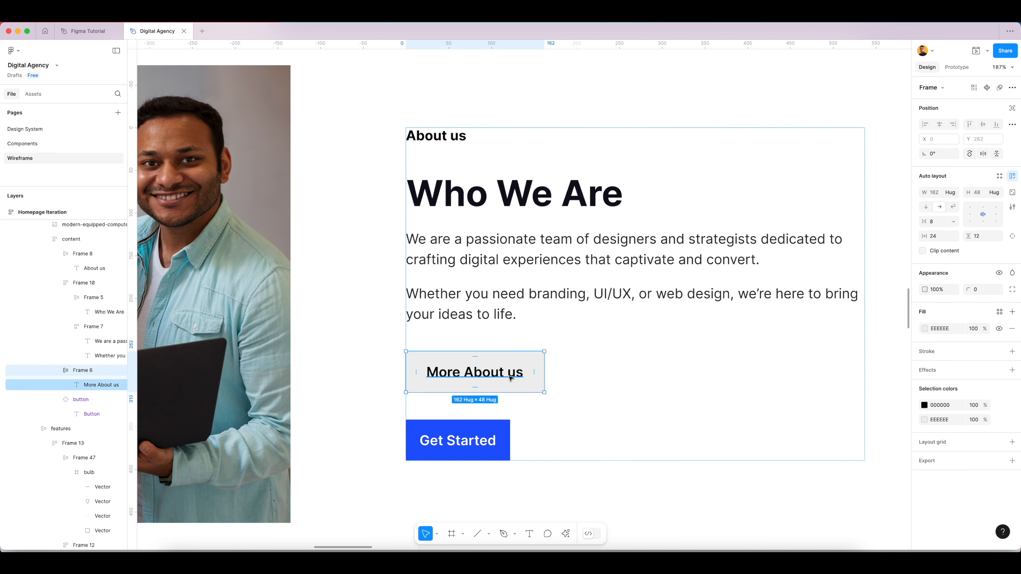
pyautogui.press('Return')
pyautogui.press('super+c')
pyautogui.click(471, 446)
pyautogui.press('super+v')
pyautogui.click(529, 373)
pyautogui.press('Delete')
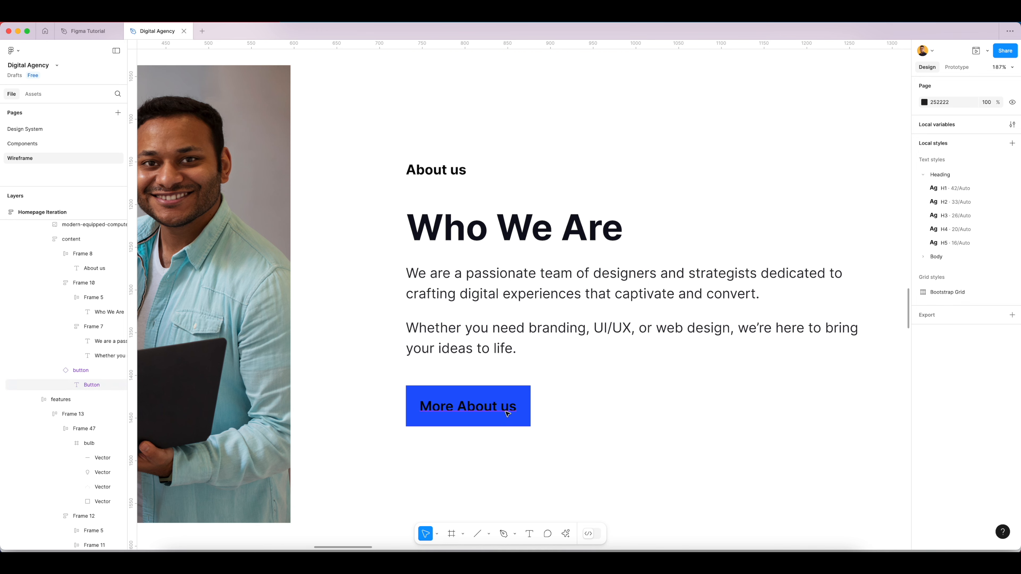
pyautogui.press('super+z')
pyautogui.press('super+z')
pyautogui.press('super+z')
# Step: Relabel the pasted blue button "More About us" and delete the gray More About us button above it
pyautogui.click(474, 446)
pyautogui.doubleClick(475, 442)
pyautogui.write('M')
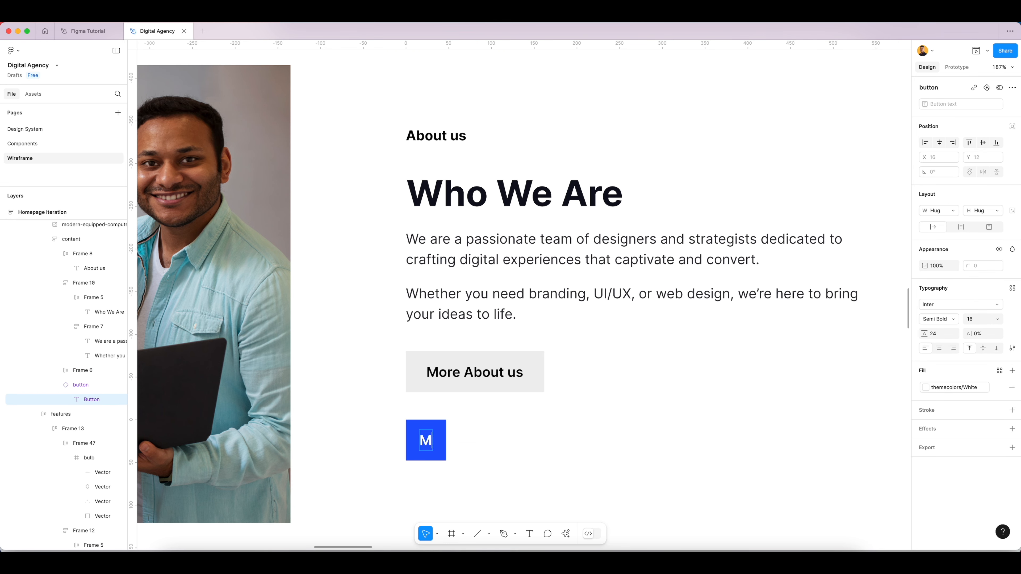
pyautogui.write('ore Abot')
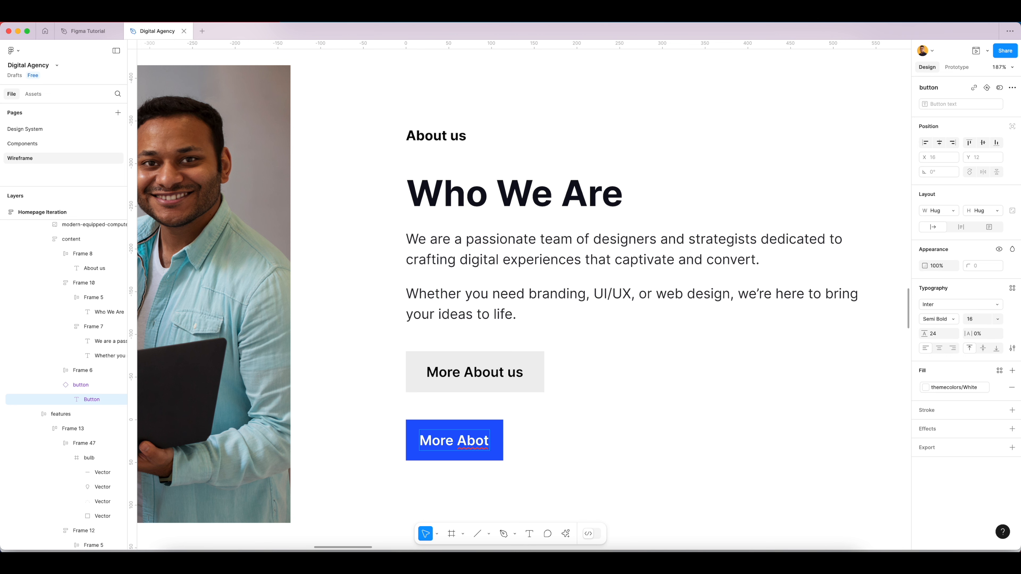
pyautogui.press('BackSpace')
pyautogui.write('ut us')
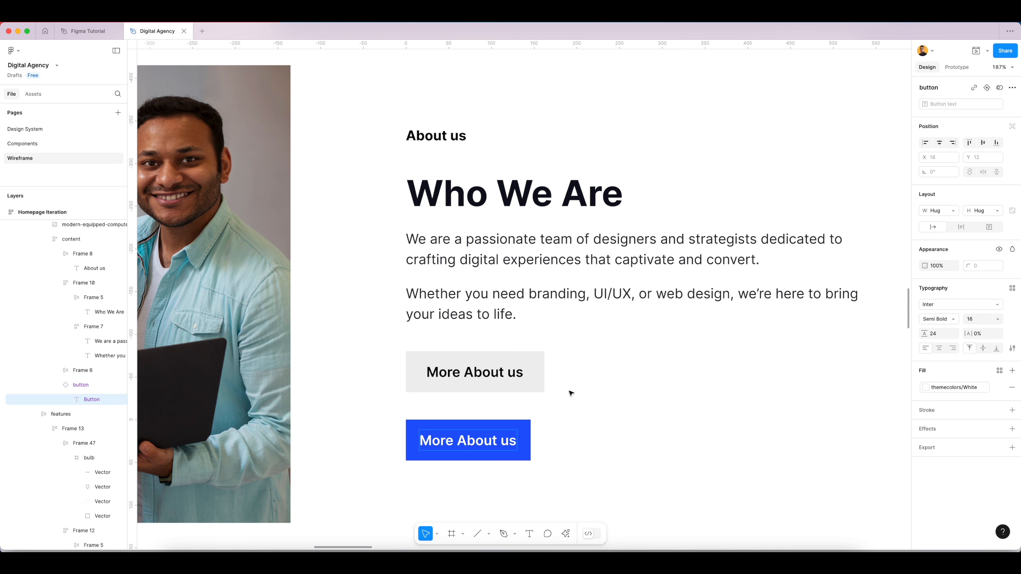
pyautogui.click(521, 382)
pyautogui.press('Delete')
# Step: Apply the StyleGuide heading colour variable and the H3 text style to the Creativity, User-Centric Approach and Efficiency headings
pyautogui.scroll(-10, 556, 357)
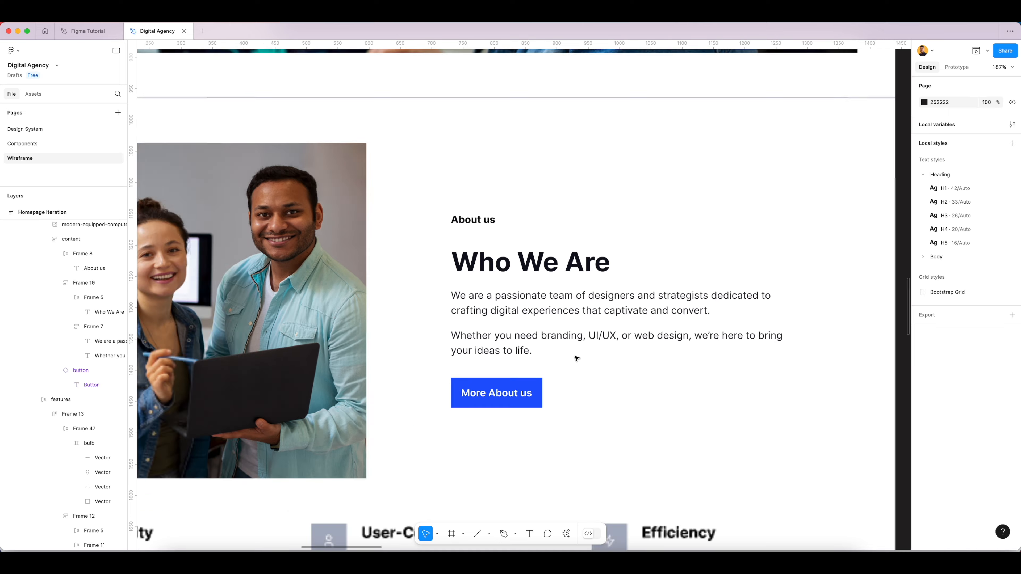
pyautogui.scroll(10, 573, 395)
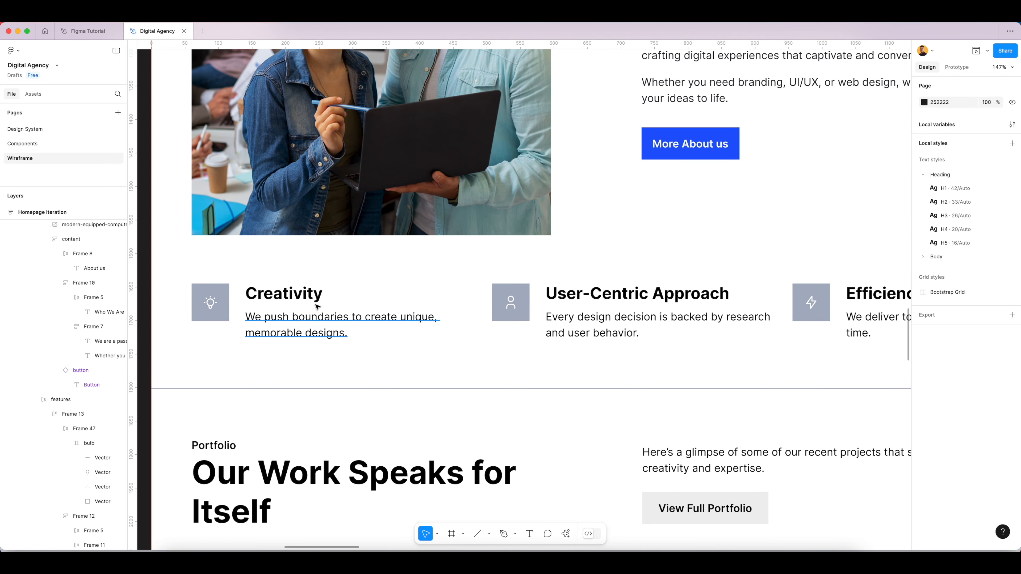
pyautogui.click(296, 302)
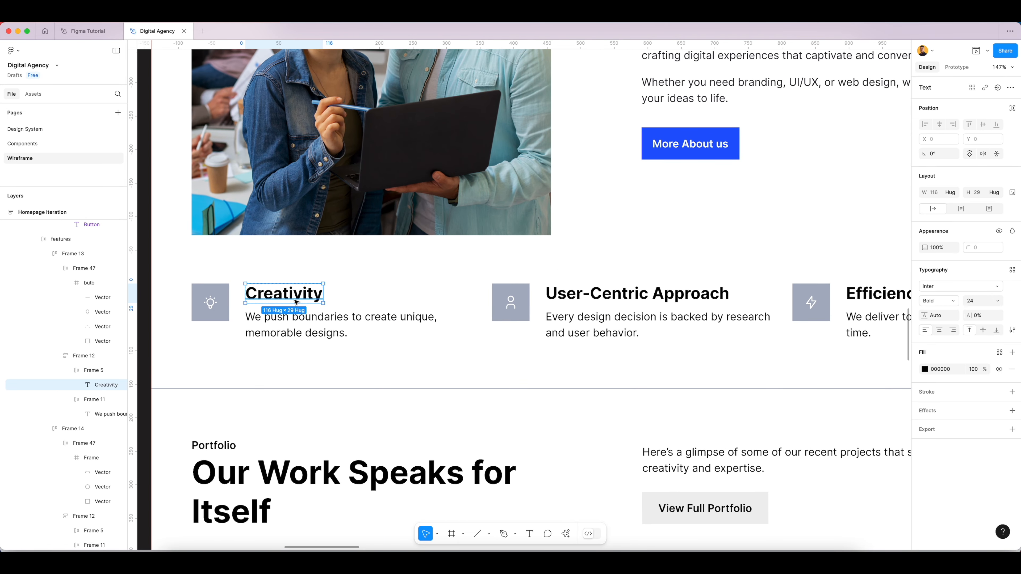
pyautogui.keyDown('shift'); pyautogui.click(607, 300); pyautogui.keyUp('shift')
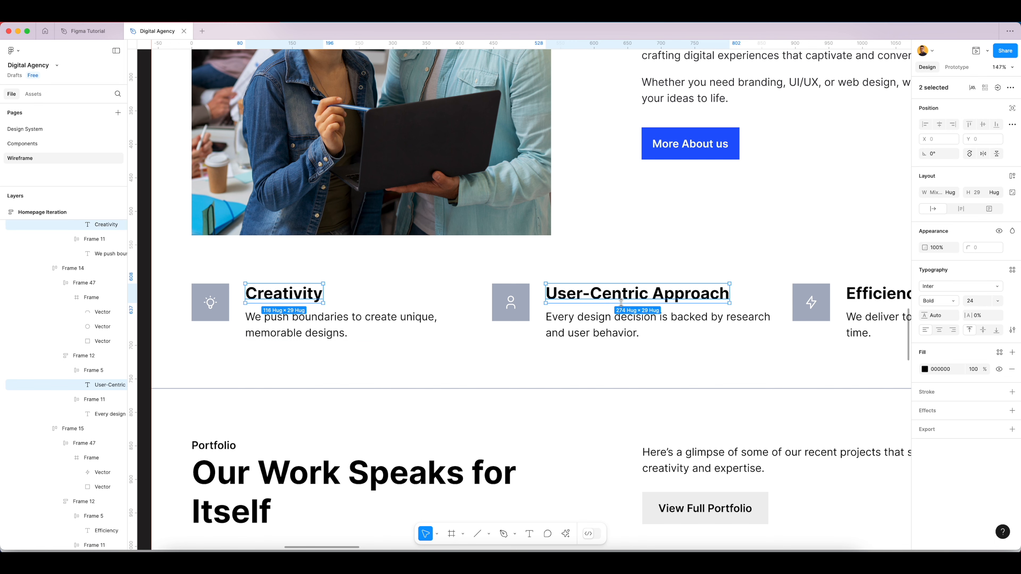
pyautogui.hscroll(5, 619, 301)
pyautogui.keyDown('shift'); pyautogui.click(769, 302); pyautogui.keyUp('shift')
pyautogui.scroll(-1, 696, 300)
pyautogui.scroll(-1, 697, 299)
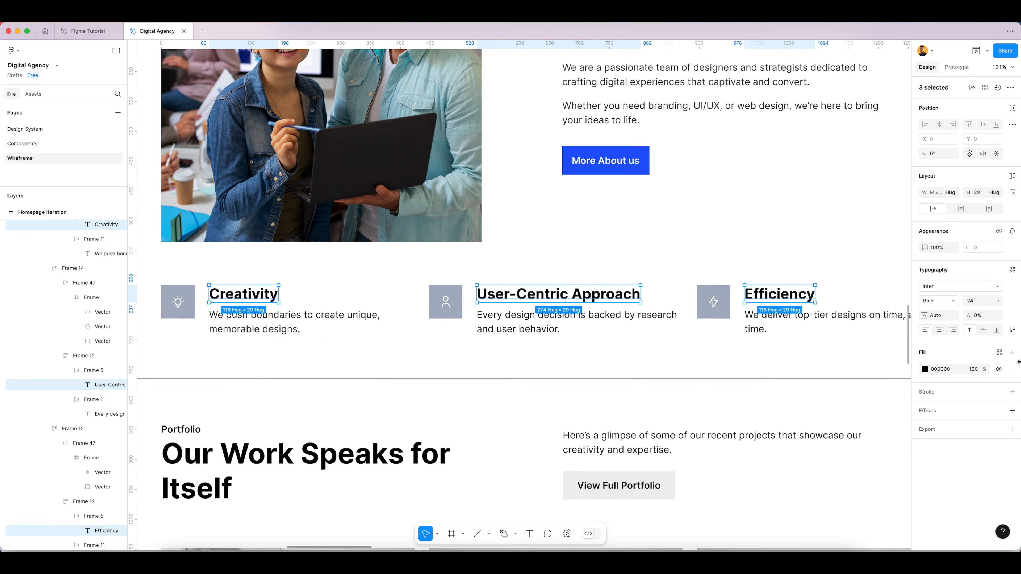
pyautogui.click(999, 353)
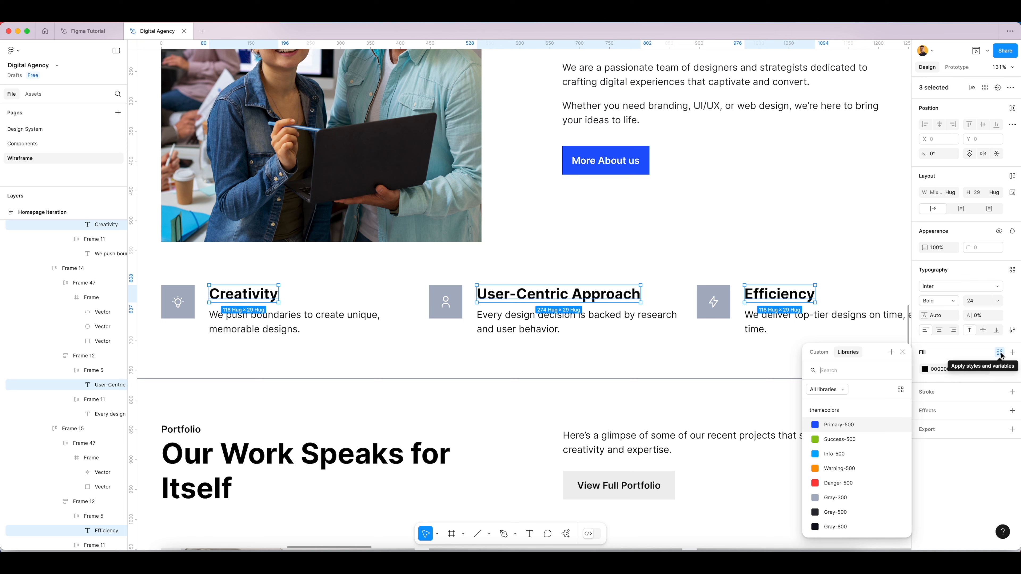
pyautogui.write('head')
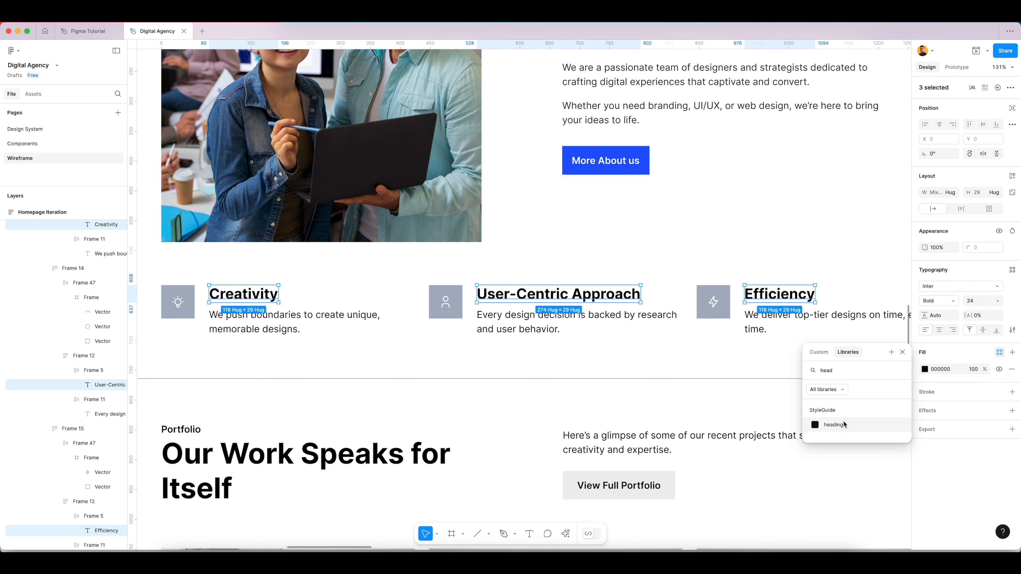
pyautogui.click(845, 423)
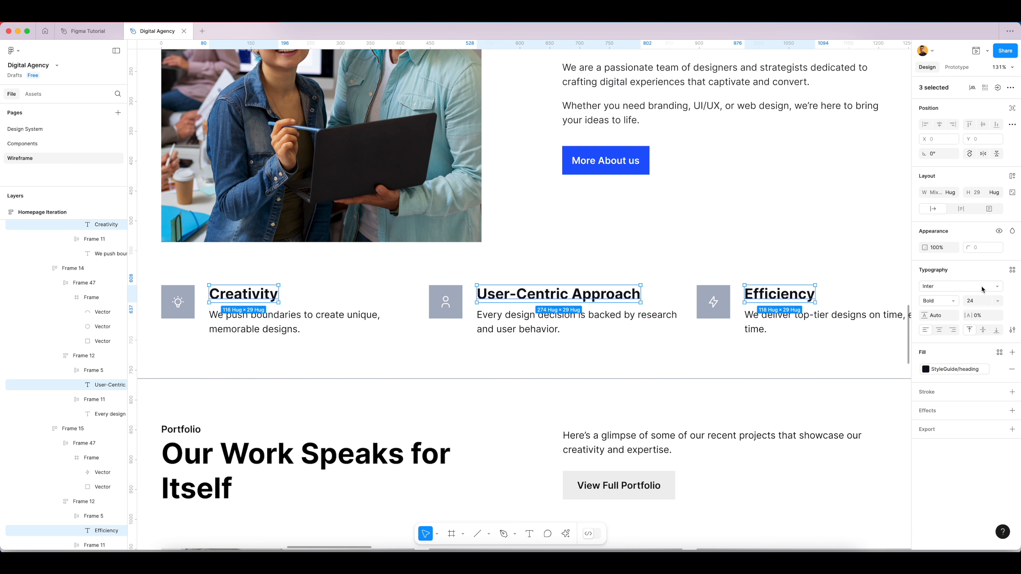
pyautogui.click(1011, 270)
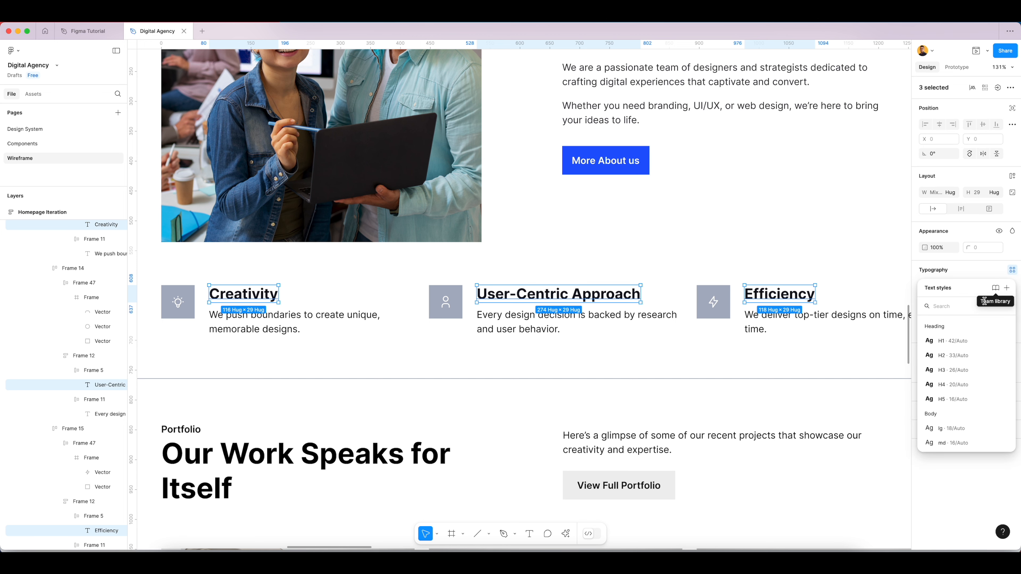
pyautogui.click(967, 373)
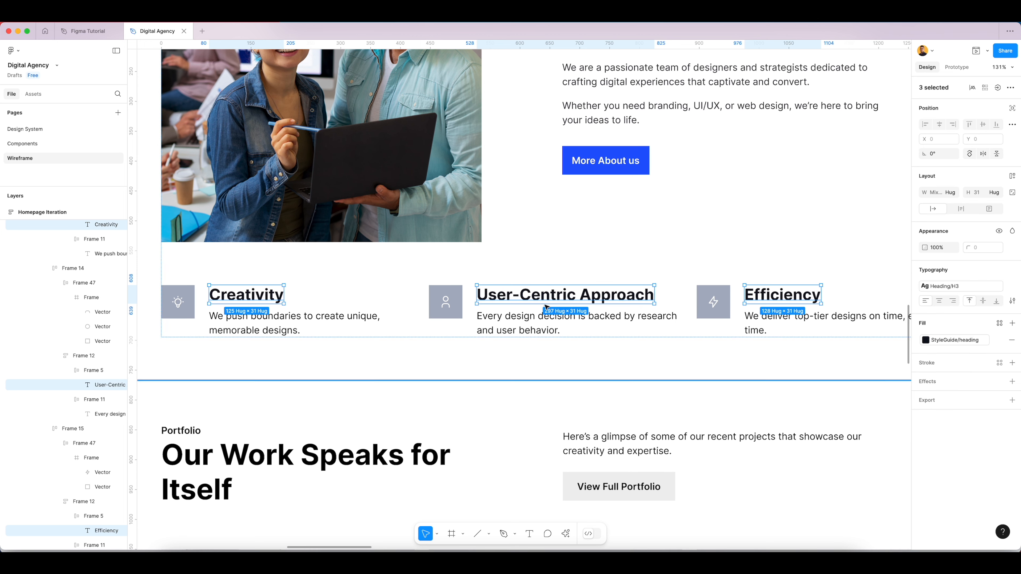
# Step: Apply the StyleGuide body colour variable to the descriptions under the three feature headings
pyautogui.click(281, 323)
pyautogui.keyDown('shift'); pyautogui.click(546, 325); pyautogui.keyUp('shift')
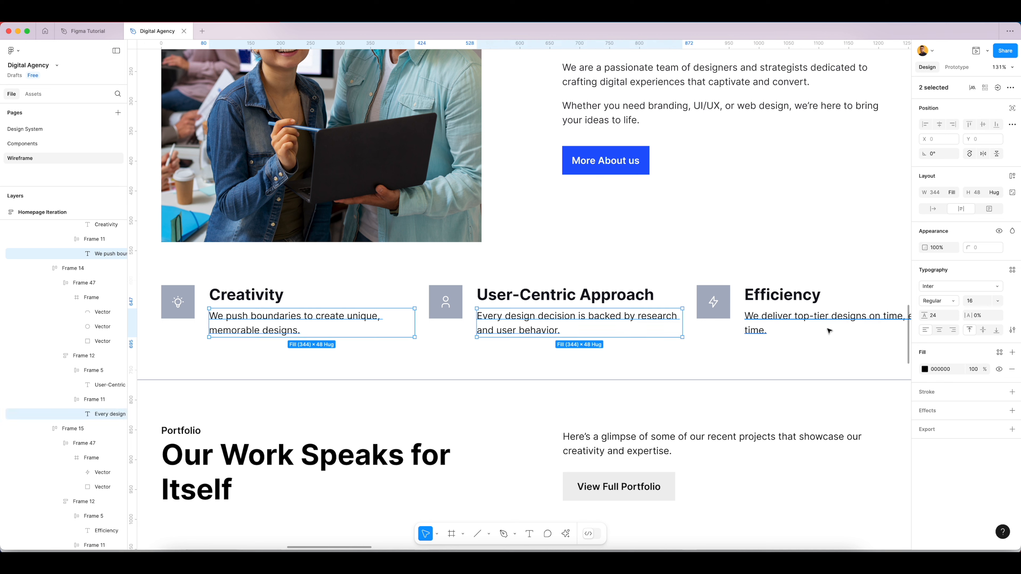
pyautogui.keyDown('shift'); pyautogui.click(818, 324); pyautogui.keyUp('shift')
pyautogui.click(1000, 352)
pyautogui.write('body')
pyautogui.click(832, 425)
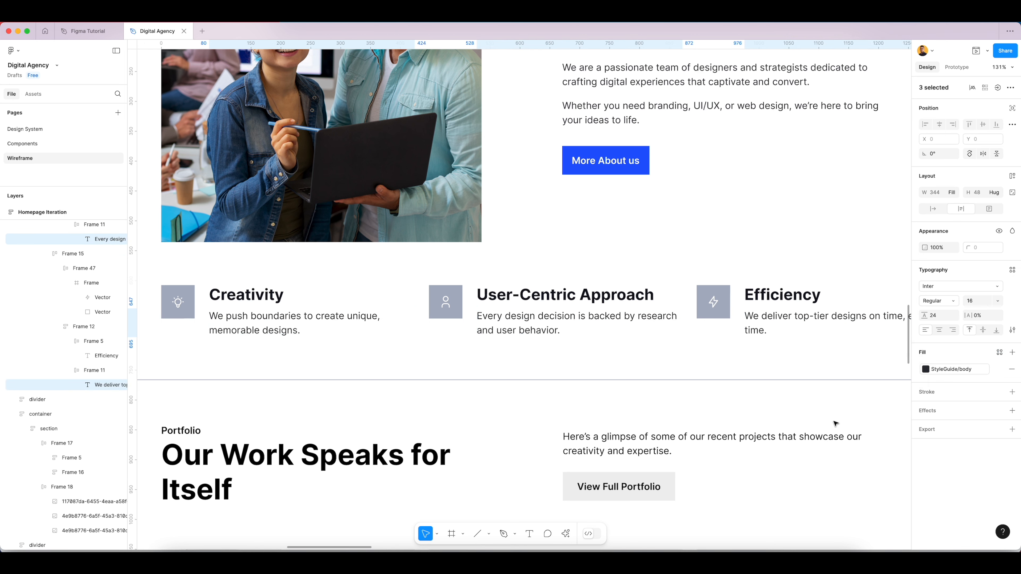
pyautogui.scroll(-5, 440, 253)
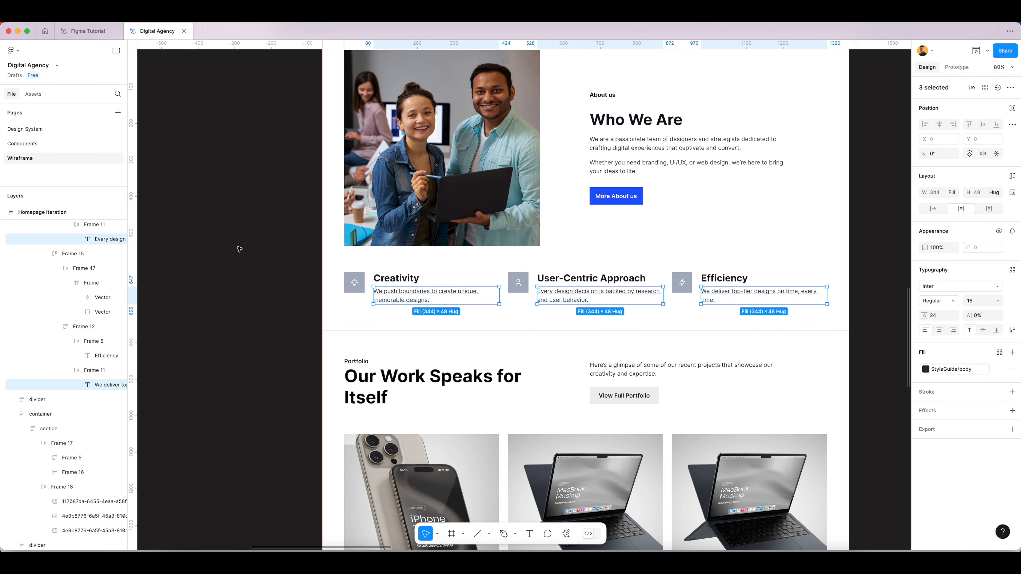
pyautogui.click(239, 247)
# Step: Set the fill of the bulb icon frame beside Creativity to the Primary-500 colour variable
pyautogui.scroll(8, 434, 291)
pyautogui.scroll(-2, 453, 291)
pyautogui.hscroll(-2, 452, 291)
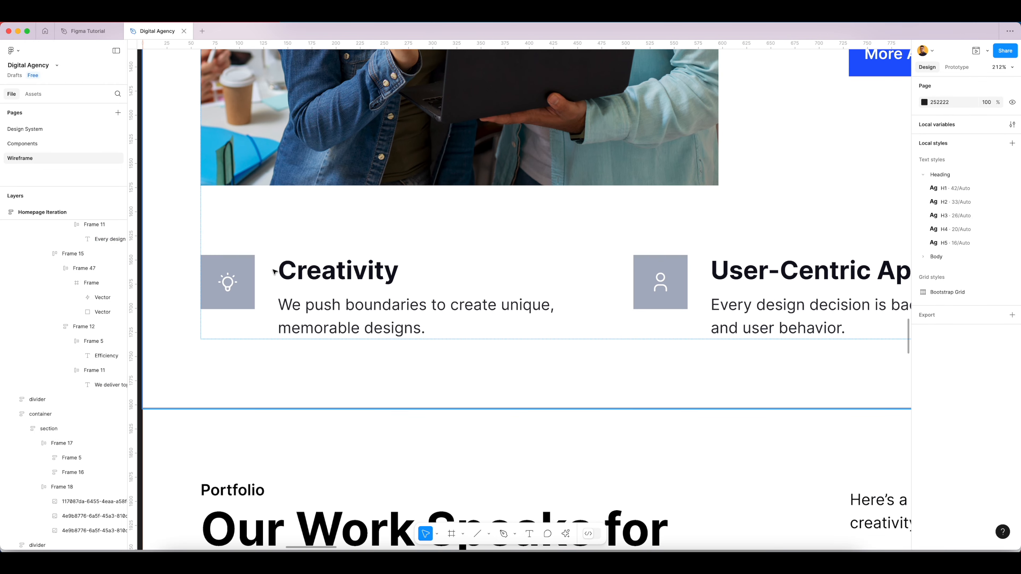
pyautogui.click(241, 274)
pyautogui.click(243, 274)
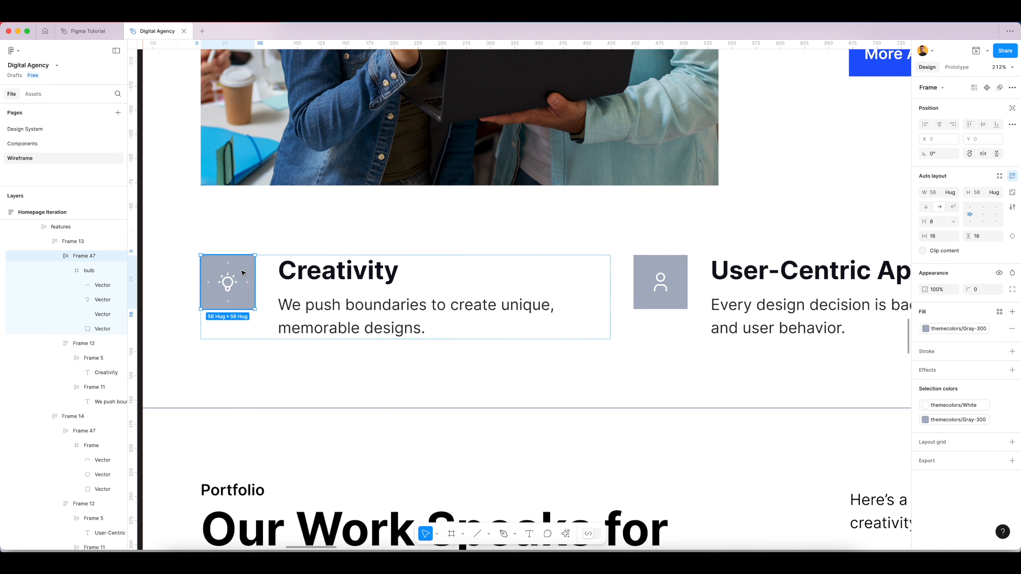
pyautogui.click(959, 328)
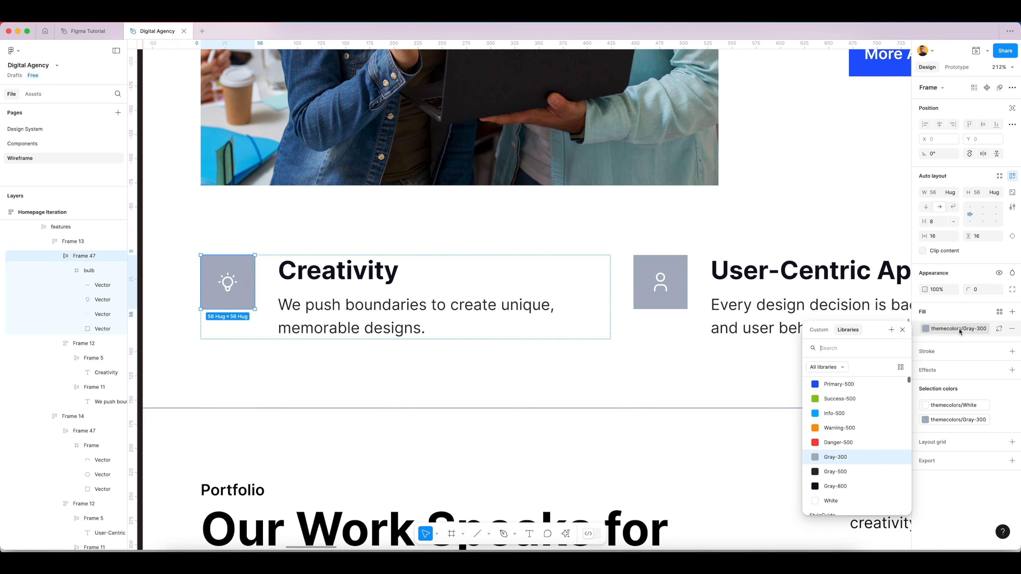
pyautogui.click(846, 387)
# Step: Set the fill of the User-Centric Approach and Efficiency icon frames to the Primary-500 colour variable
pyautogui.click(675, 281)
pyautogui.hscroll(5, 674, 281)
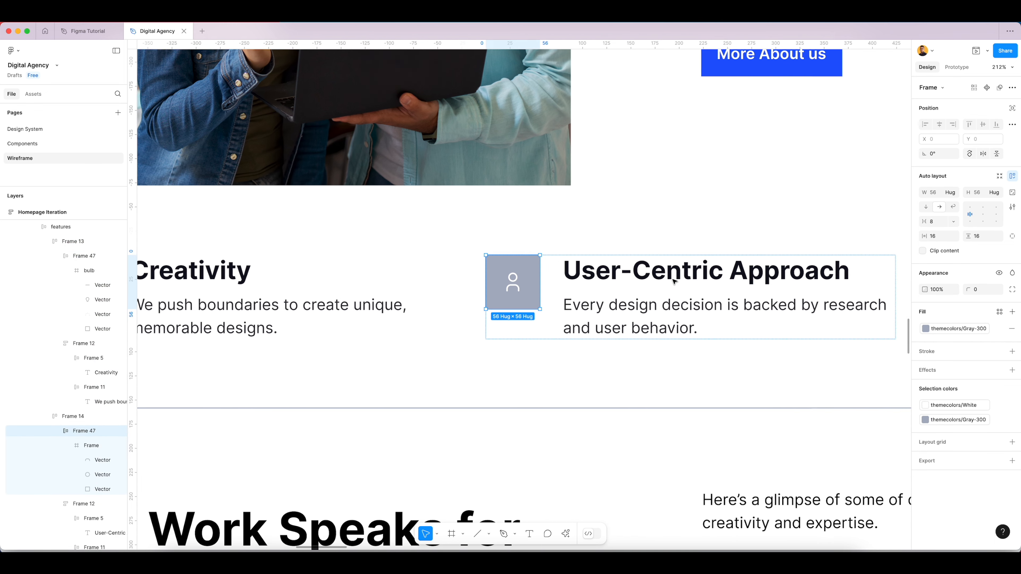
pyautogui.click(947, 328)
pyautogui.click(849, 388)
pyautogui.click(859, 273)
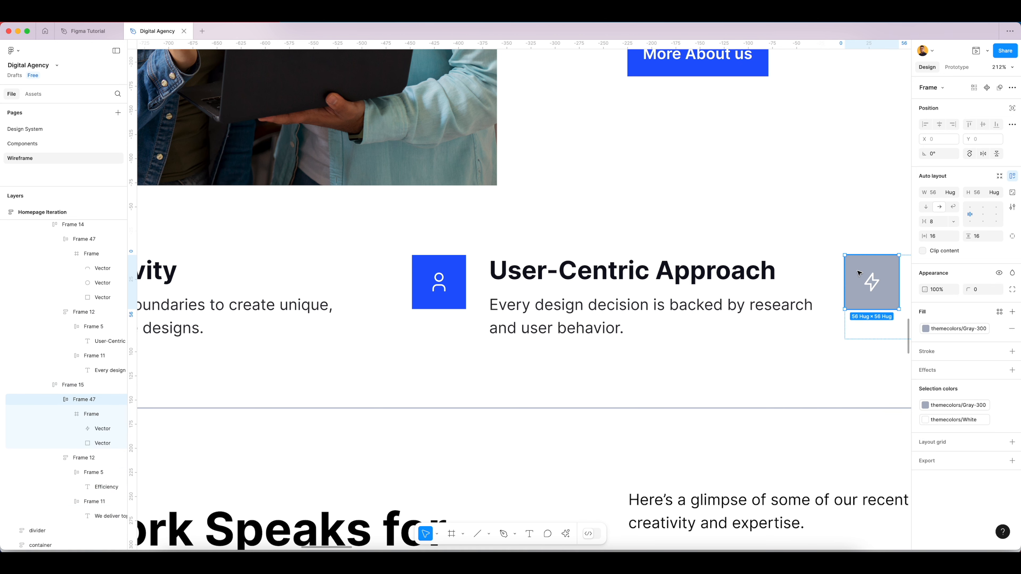
pyautogui.click(981, 329)
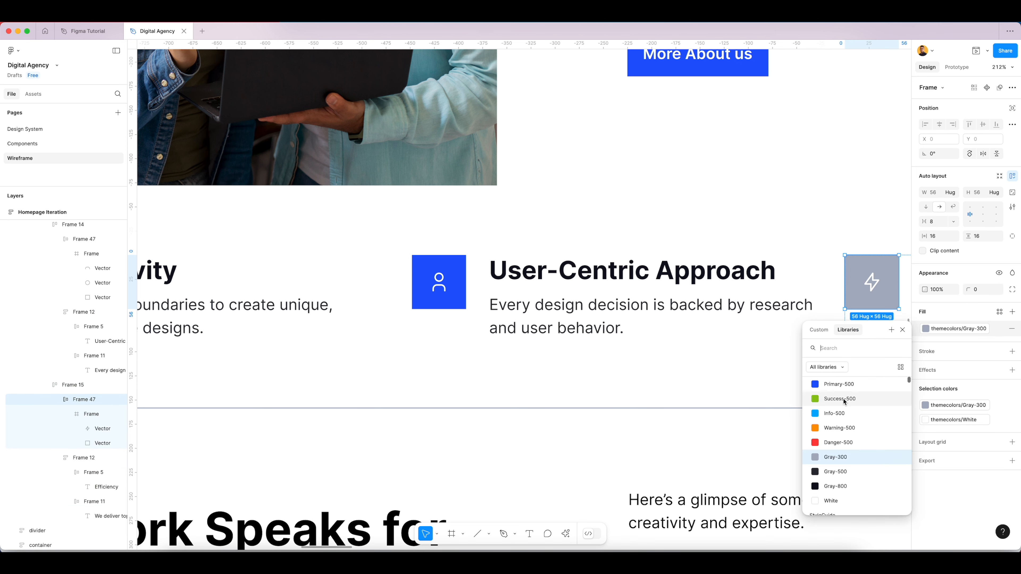
pyautogui.click(844, 385)
# Step: Change the fill of the bulb icon frame beside Creativity to the Warning-500 colour variable
pyautogui.scroll(-5, 635, 301)
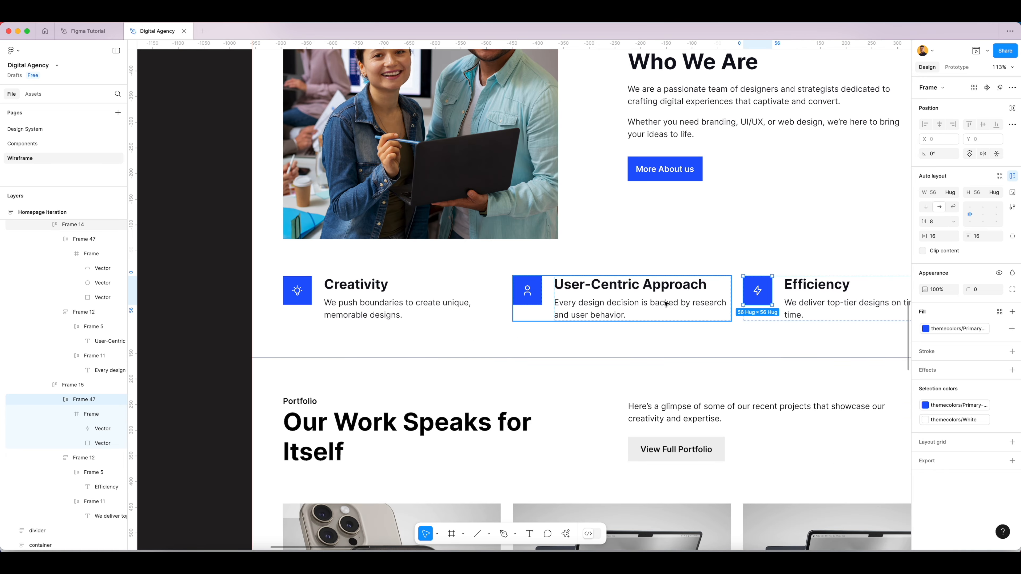
pyautogui.doubleClick(297, 292)
pyautogui.doubleClick(297, 291)
pyautogui.hotkey('shift', 'Return')
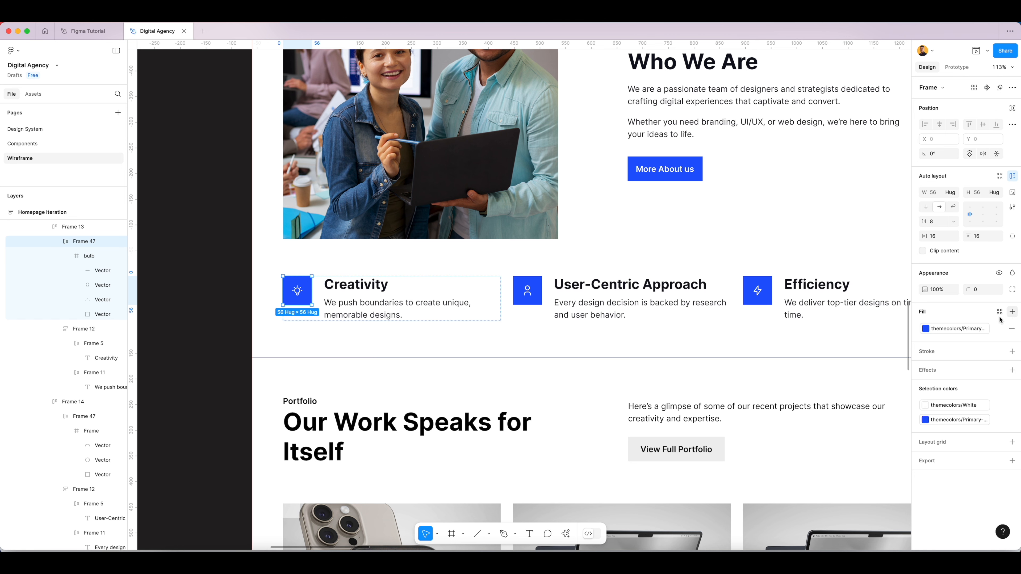
pyautogui.click(960, 332)
pyautogui.click(846, 449)
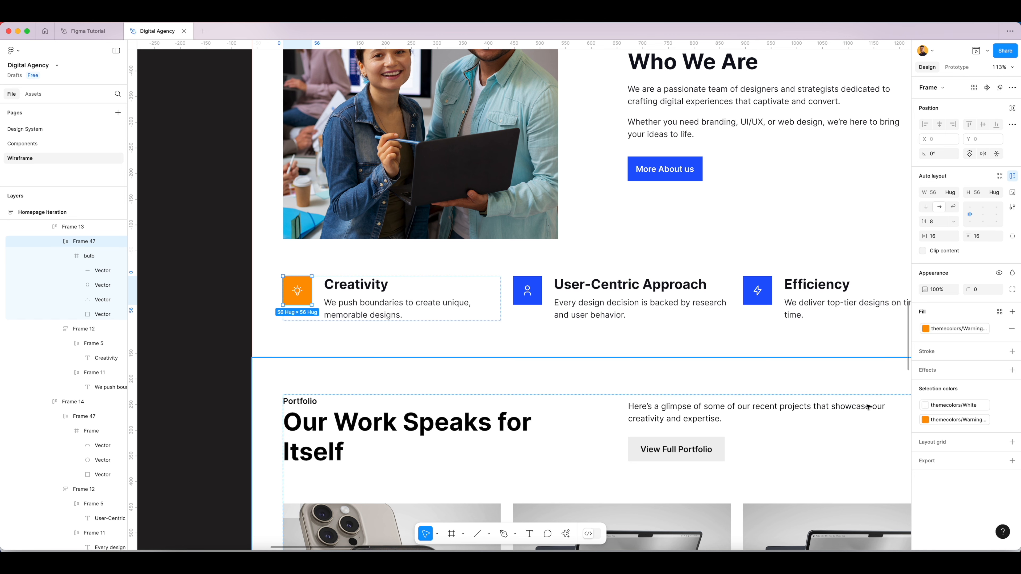
# Step: Change the fill of the User-Centric Approach and Efficiency icon frames to the Warning-500 colour variable
pyautogui.click(529, 291)
pyautogui.doubleClick(528, 290)
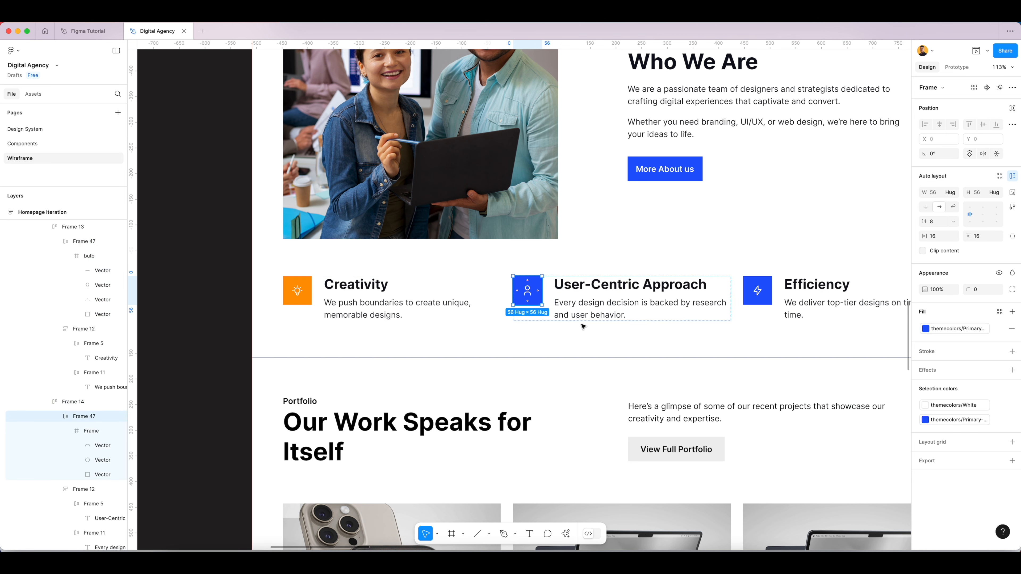
pyautogui.click(956, 332)
pyautogui.click(837, 444)
pyautogui.doubleClick(757, 292)
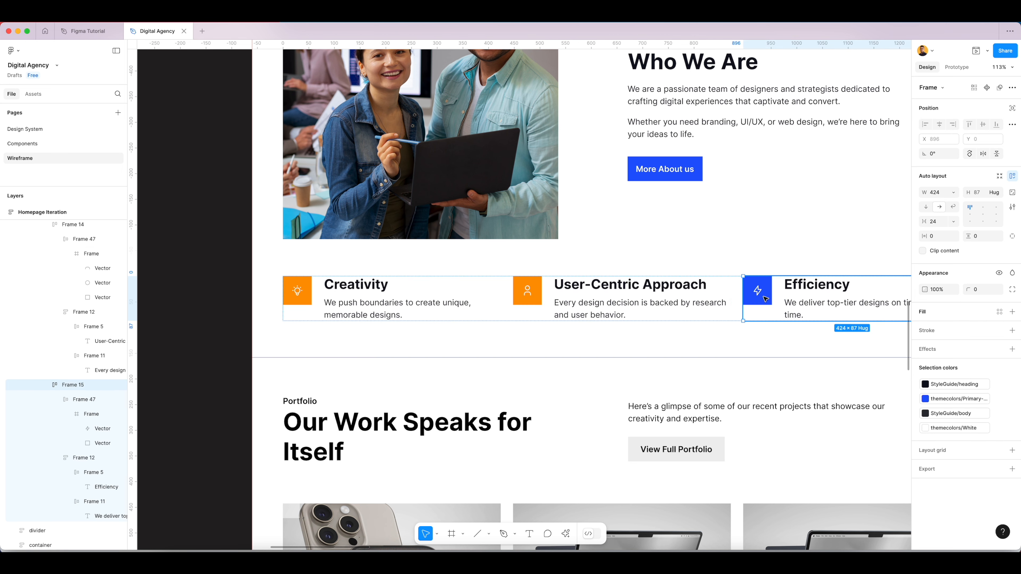
pyautogui.click(956, 330)
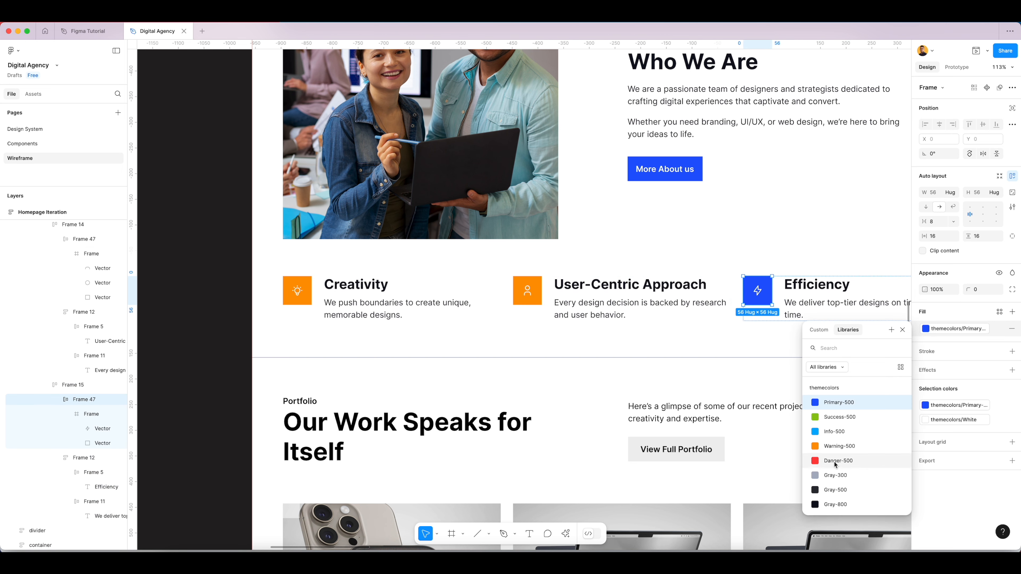
pyautogui.click(838, 448)
pyautogui.scroll(-6, 502, 307)
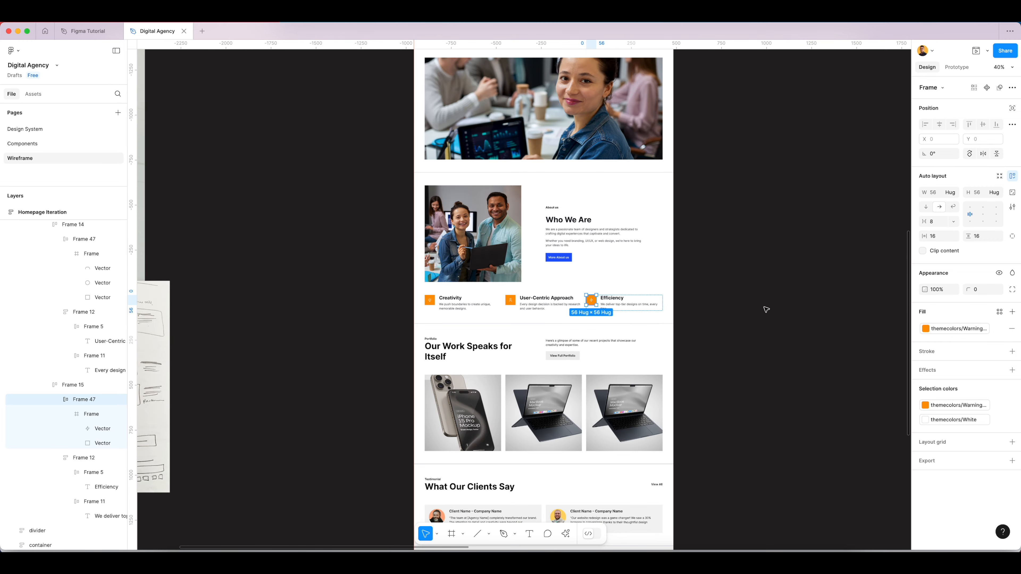
pyautogui.click(765, 310)
# Step: Change the Warning-500 icon colour of the Creativity, User-Centric Approach and Efficiency features to the Gray-500 variable
pyautogui.scroll(5, 528, 314)
pyautogui.scroll(-5, 526, 312)
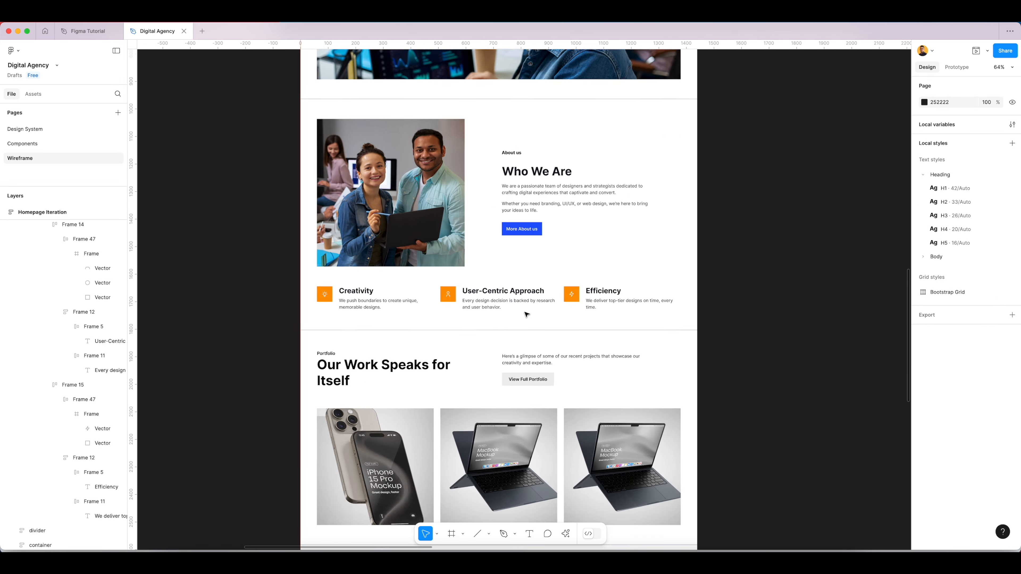
pyautogui.scroll(-2, 552, 345)
pyautogui.scroll(3, 506, 243)
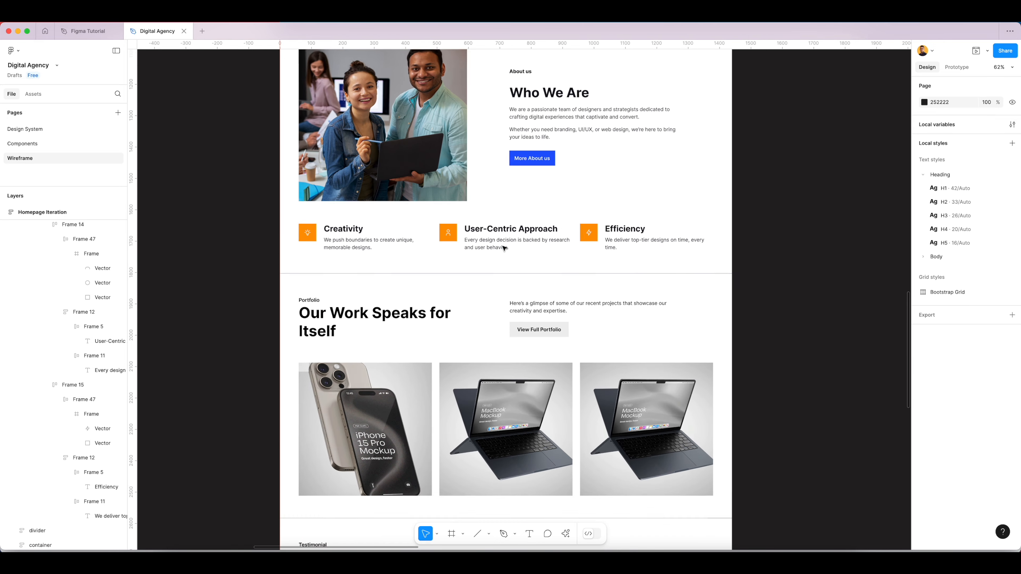
pyautogui.scroll(3, 505, 248)
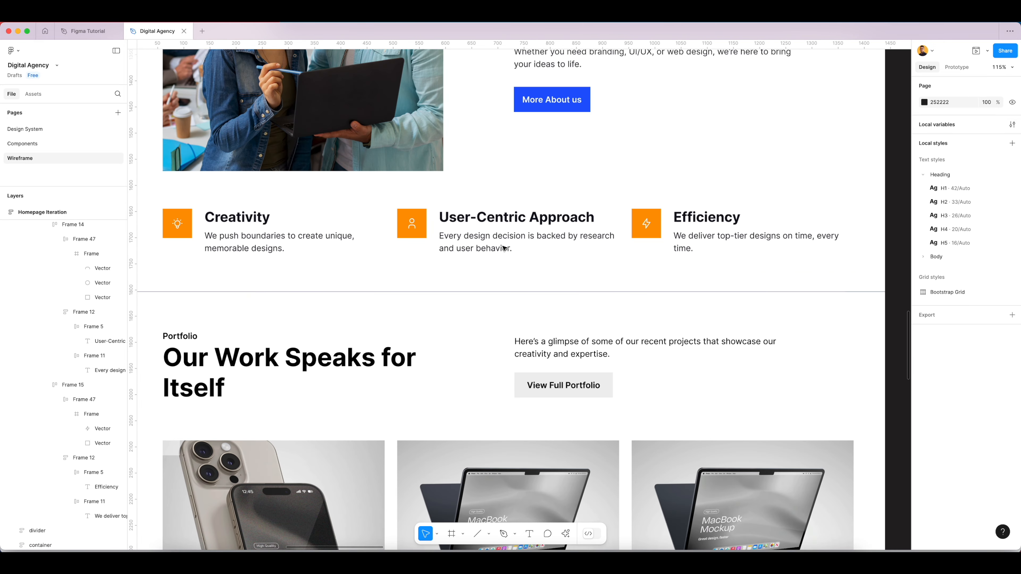
pyautogui.click(240, 237)
pyautogui.doubleClick(240, 237)
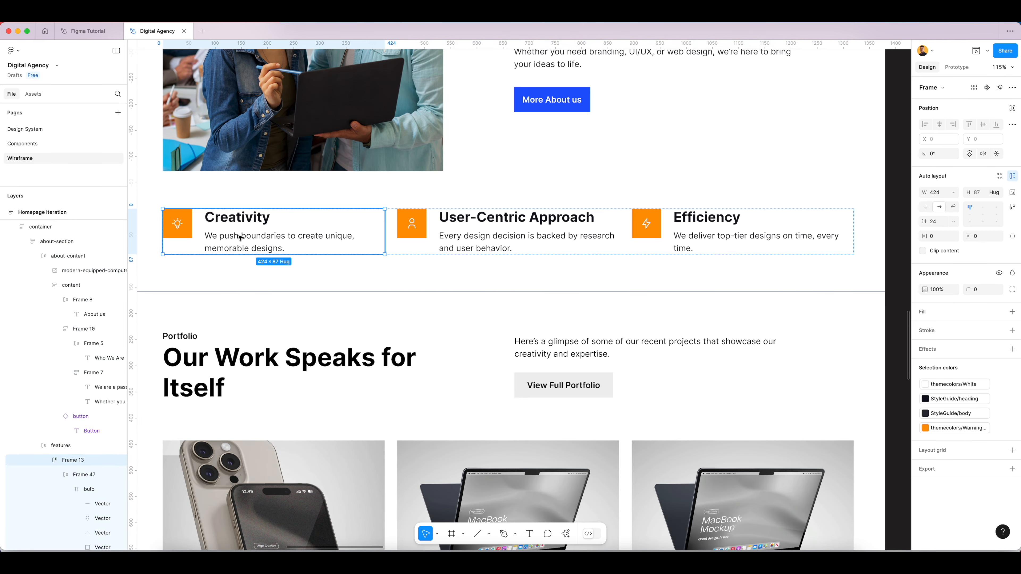
pyautogui.keyDown('shift'); pyautogui.click(453, 248); pyautogui.keyUp('shift')
pyautogui.keyDown('shift'); pyautogui.click(679, 242); pyautogui.keyUp('shift')
pyautogui.click(924, 427)
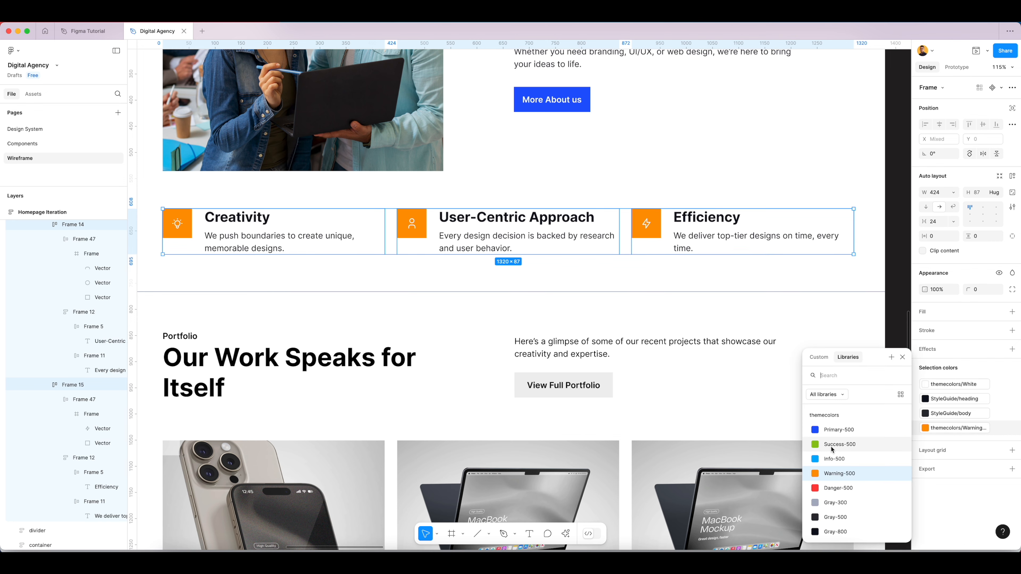
pyautogui.scroll(-3, 831, 450)
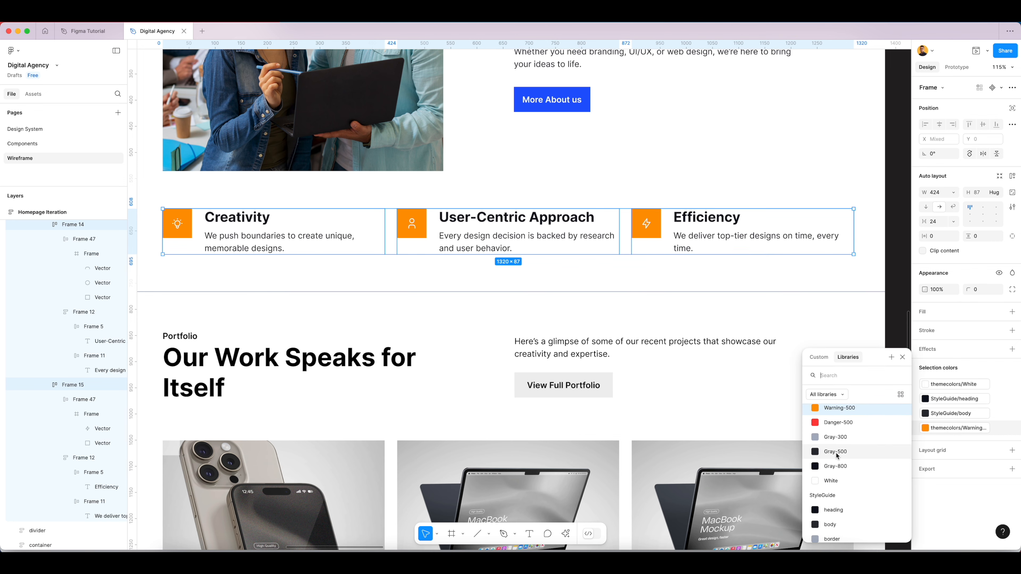
pyautogui.click(835, 452)
pyautogui.scroll(-5, 574, 250)
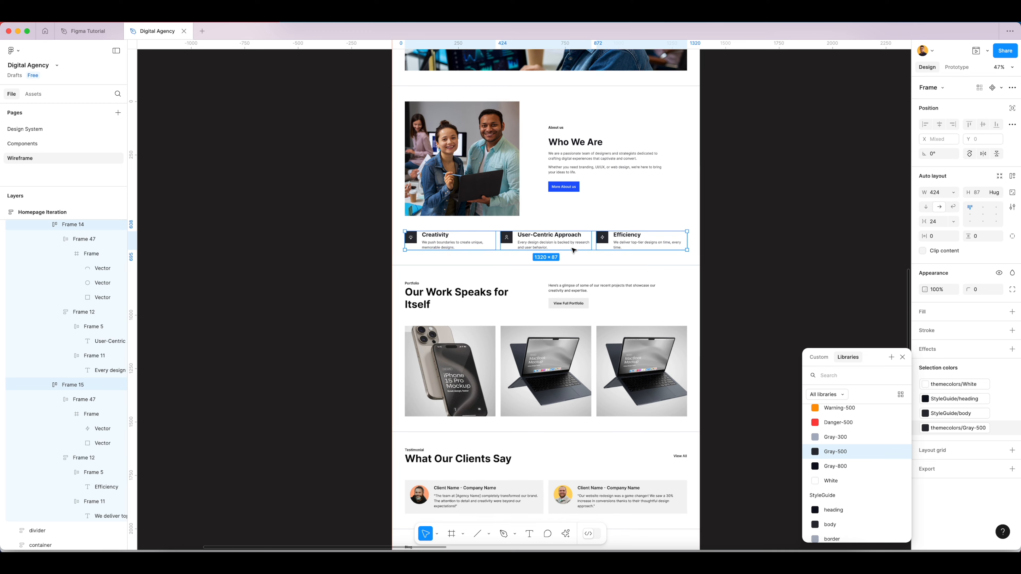
pyautogui.click(770, 252)
# Step: Set the fill of the "Our Work Speaks for Itself" title to the StyleGuide heading colour variable
pyautogui.scroll(-2, 763, 251)
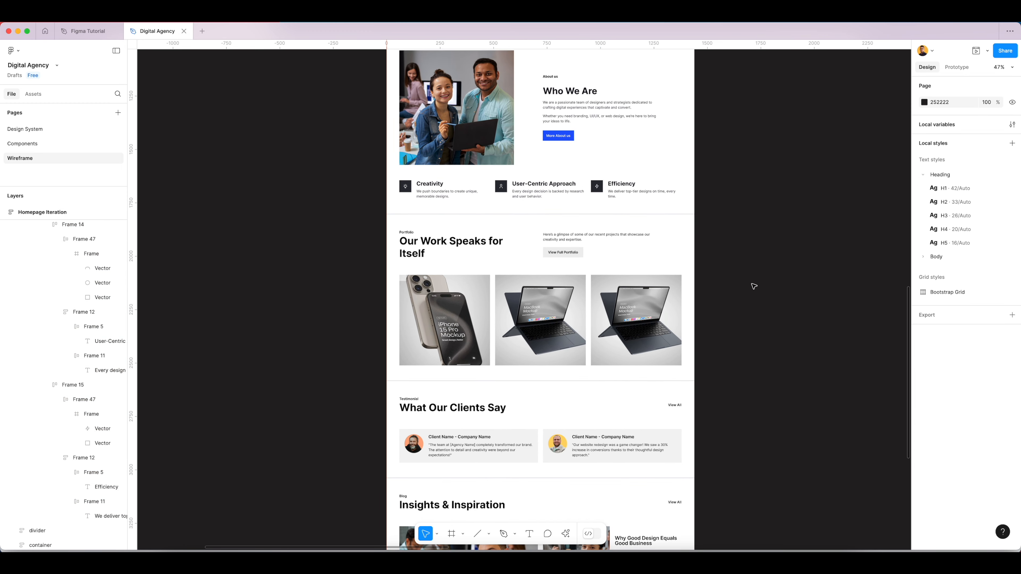
pyautogui.scroll(5, 563, 137)
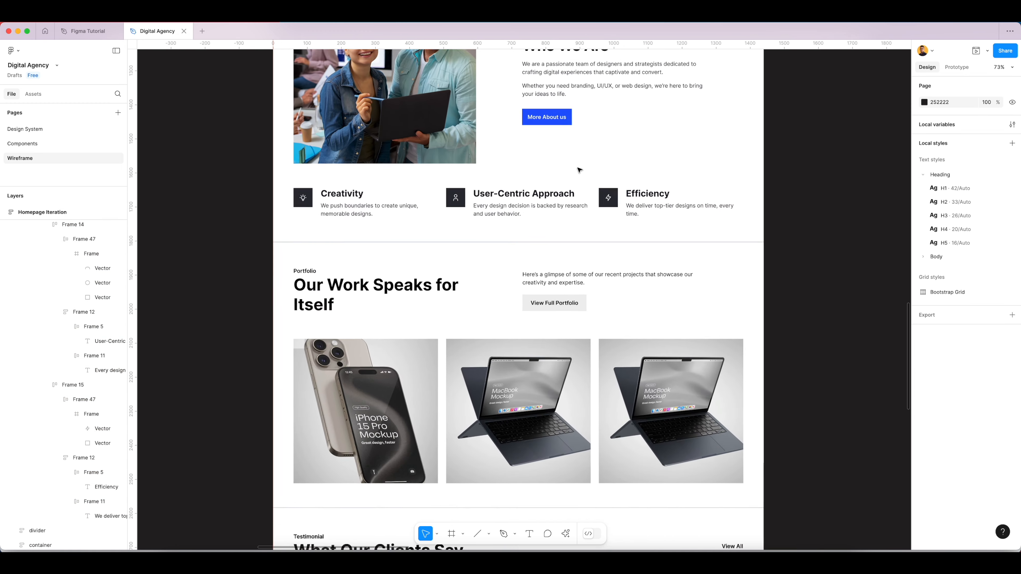
pyautogui.keyDown('super'); pyautogui.click(308, 316); pyautogui.keyUp('super')
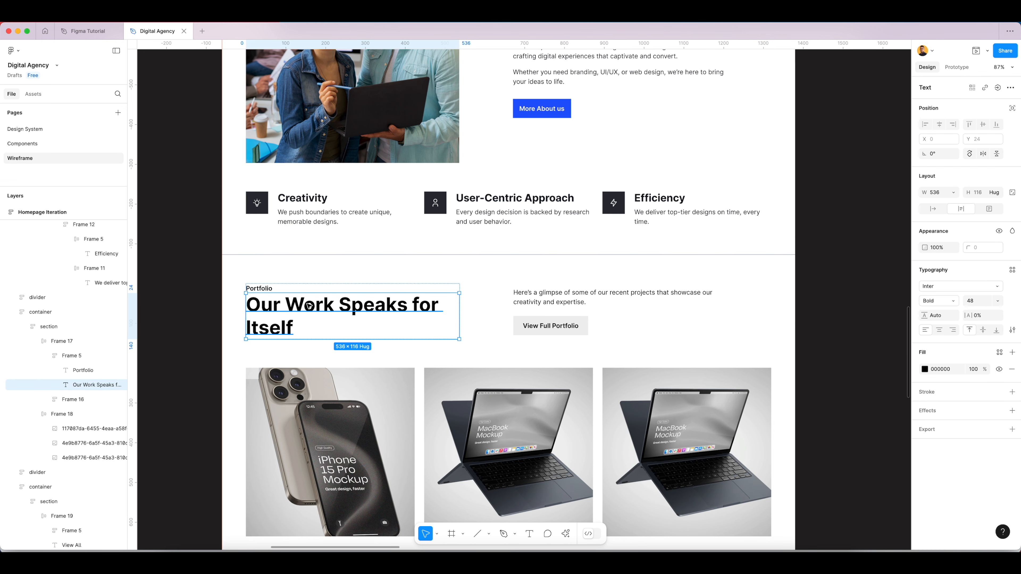
pyautogui.click(999, 353)
pyautogui.write('head')
pyautogui.click(845, 425)
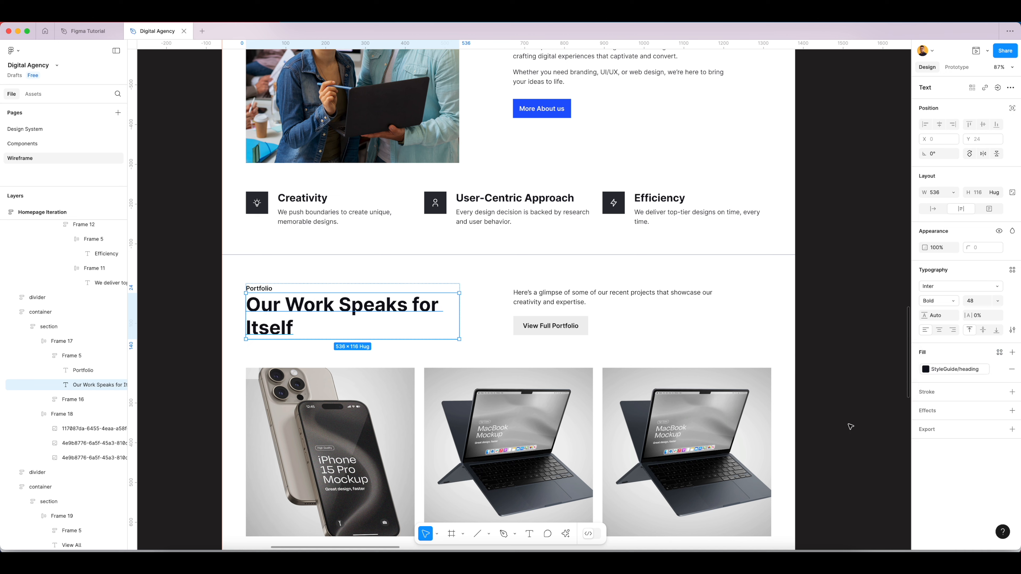
# Step: Set the fill of the Portfolio label above the title to the StyleGuide heading colour variable
pyautogui.hotkey('shift', 'Tab')
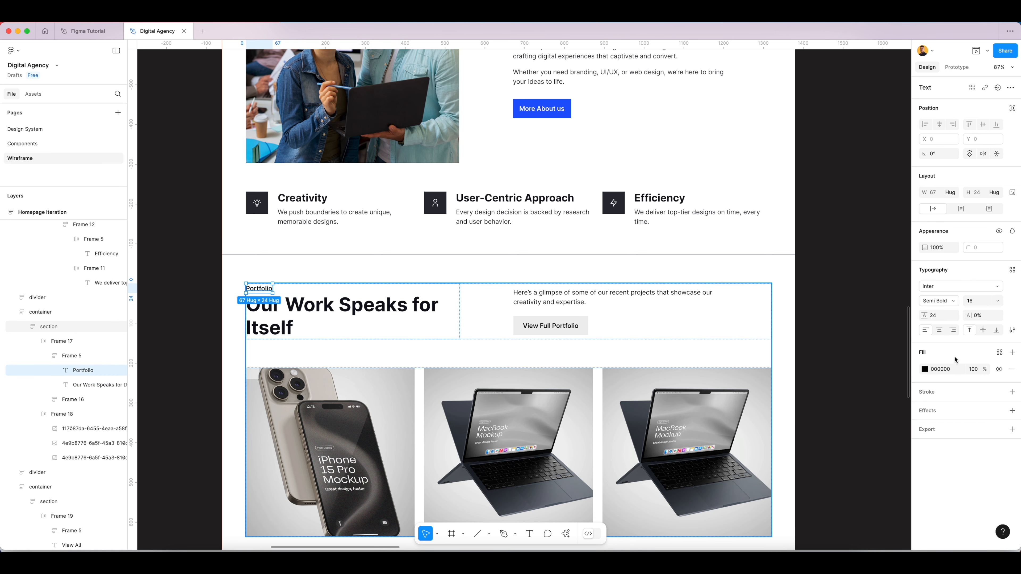
pyautogui.click(998, 353)
pyautogui.write('hea')
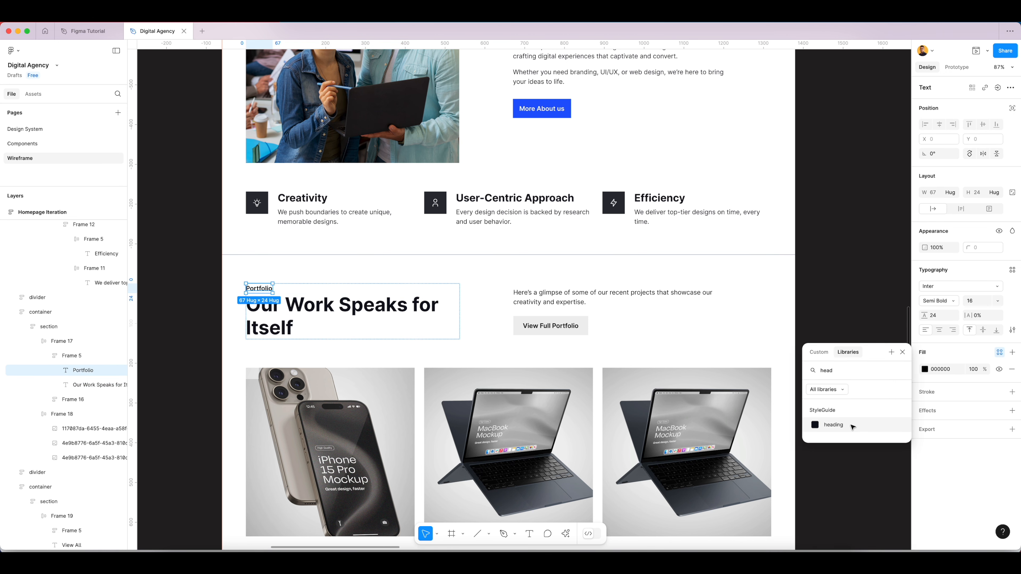
pyautogui.write('d')
pyautogui.click(852, 426)
# Step: Set the fill of the portfolio intro paragraph to the StyleGuide body colour variable
pyautogui.click(587, 300)
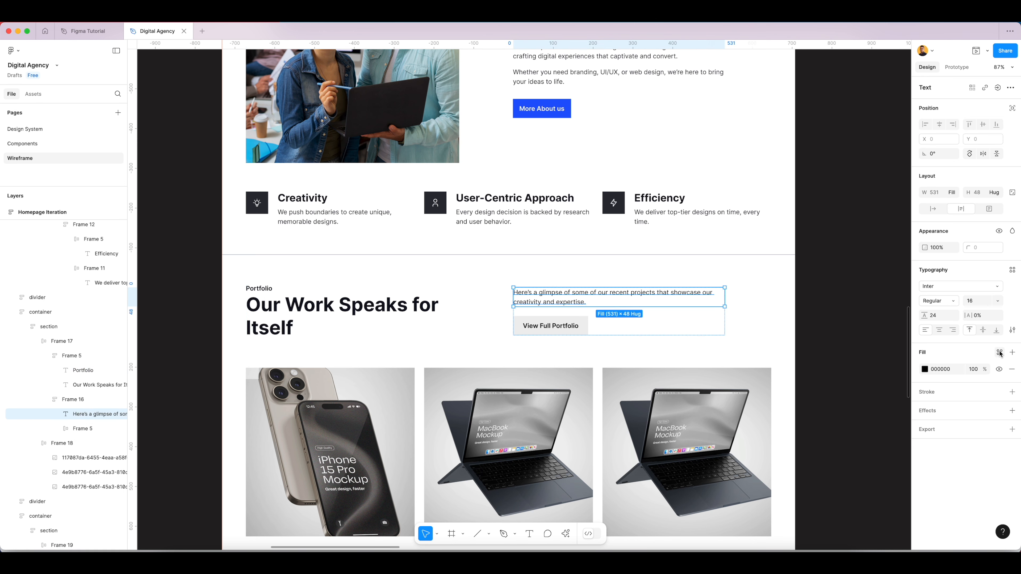
pyautogui.click(999, 353)
pyautogui.write('bod')
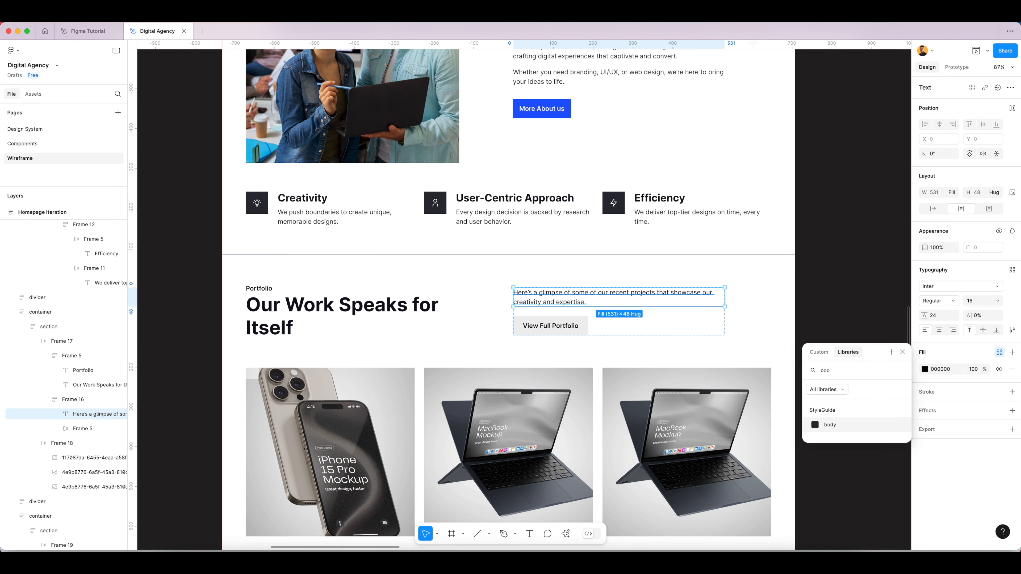
pyautogui.click(856, 420)
# Step: Copy the More About us button instance and paste it beneath the gray View Full Portfolio button
pyautogui.click(551, 109)
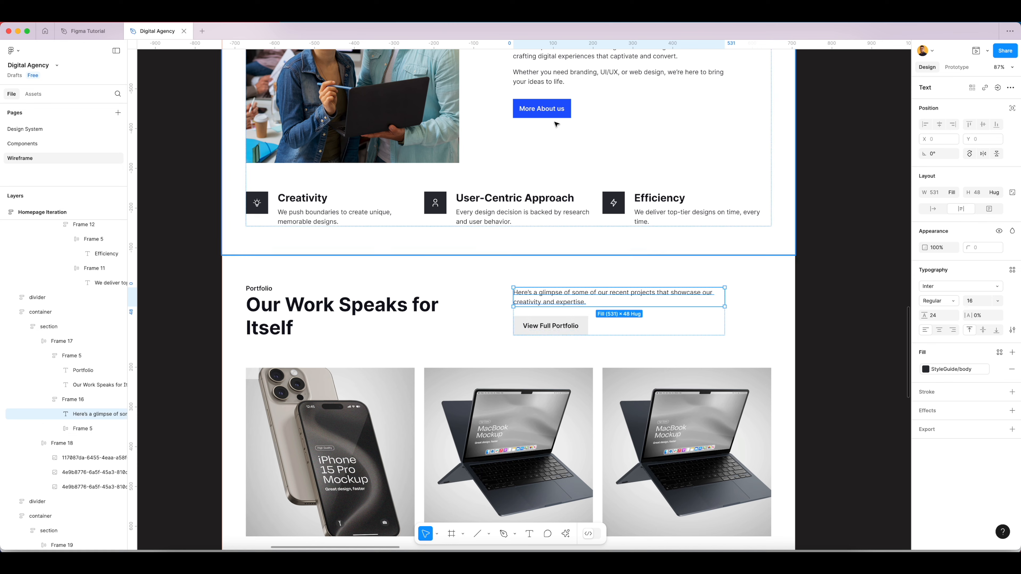
pyautogui.doubleClick(552, 109)
pyautogui.doubleClick(552, 109)
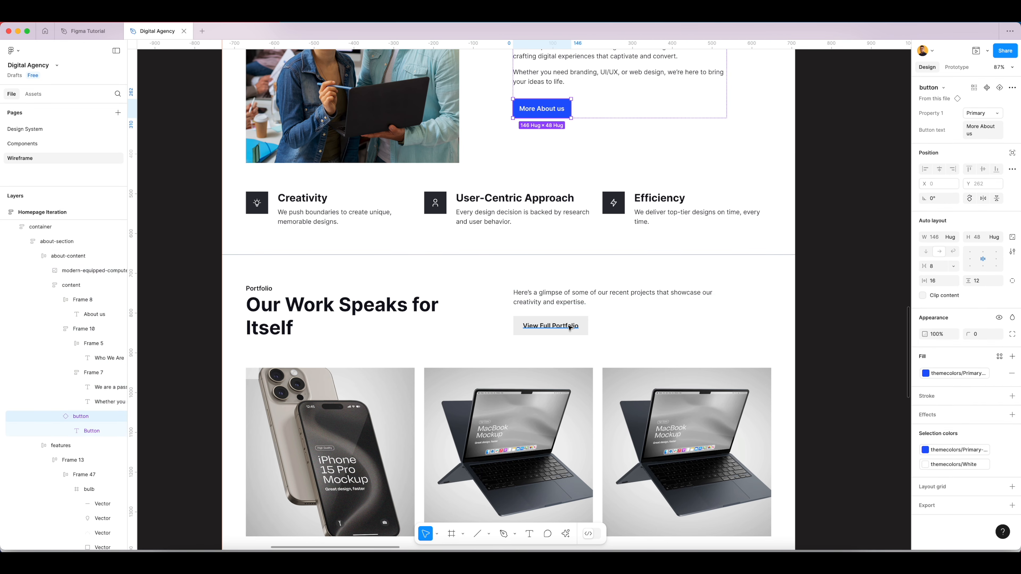
pyautogui.click(597, 326)
pyautogui.hotkey('ctrl', 'v')
pyautogui.scroll(5, 591, 328)
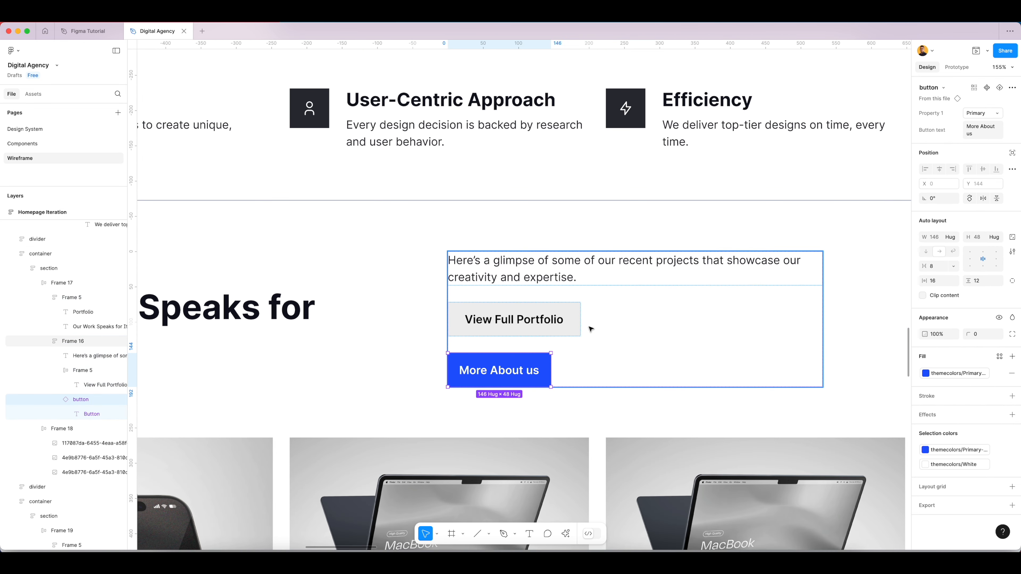
# Step: Relabel the pasted blue button "View Full Portfolio" and delete the old gray button
pyautogui.click(522, 320)
pyautogui.doubleClick(489, 374)
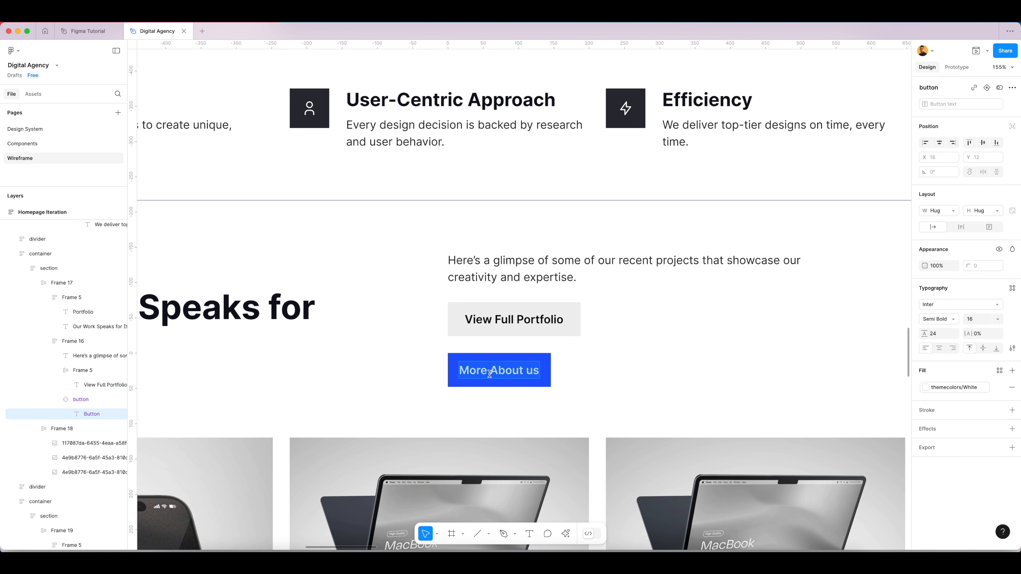
pyautogui.write('VIew')
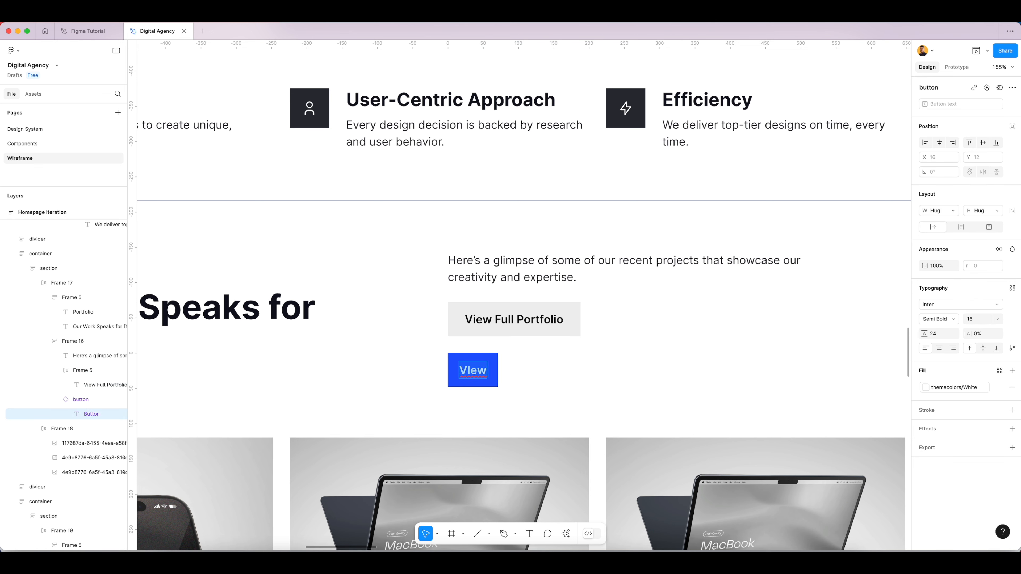
pyautogui.write('View')
pyautogui.write('ull')
pyautogui.press('BackSpace')
pyautogui.press('BackSpace')
pyautogui.press('BackSpace')
pyautogui.write('Full P')
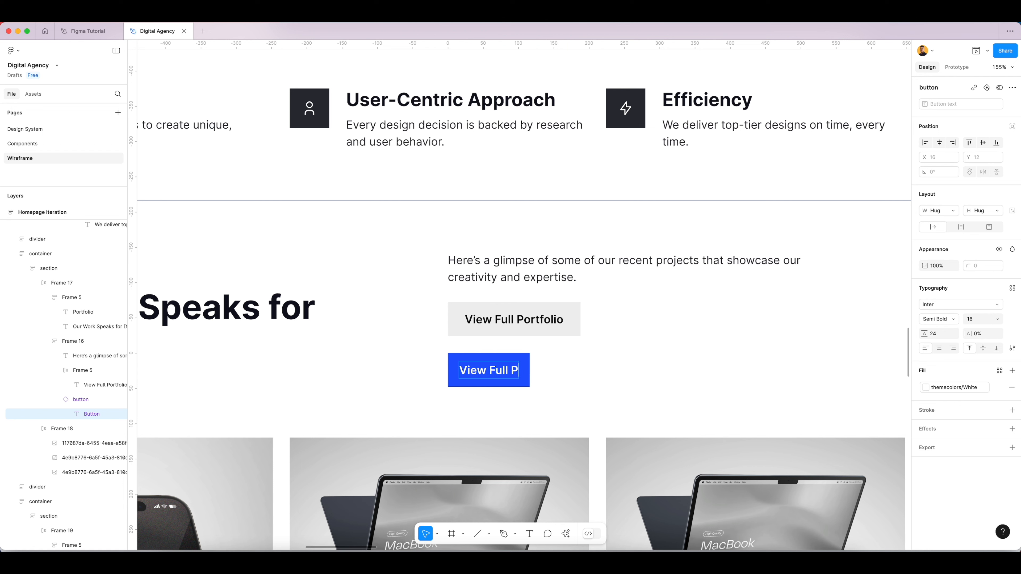
pyautogui.write('ortfolio')
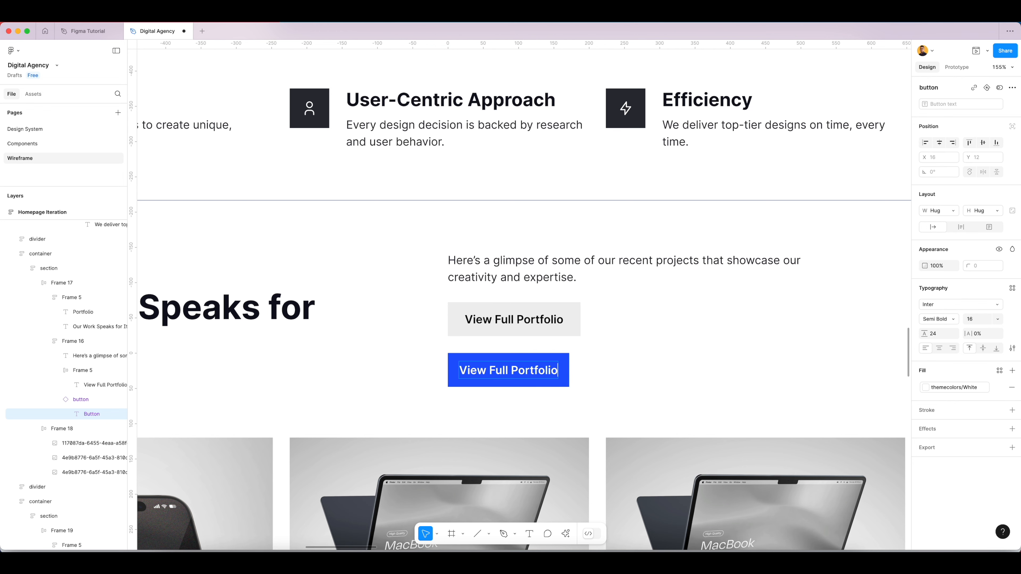
pyautogui.click(569, 331)
pyautogui.press('Delete')
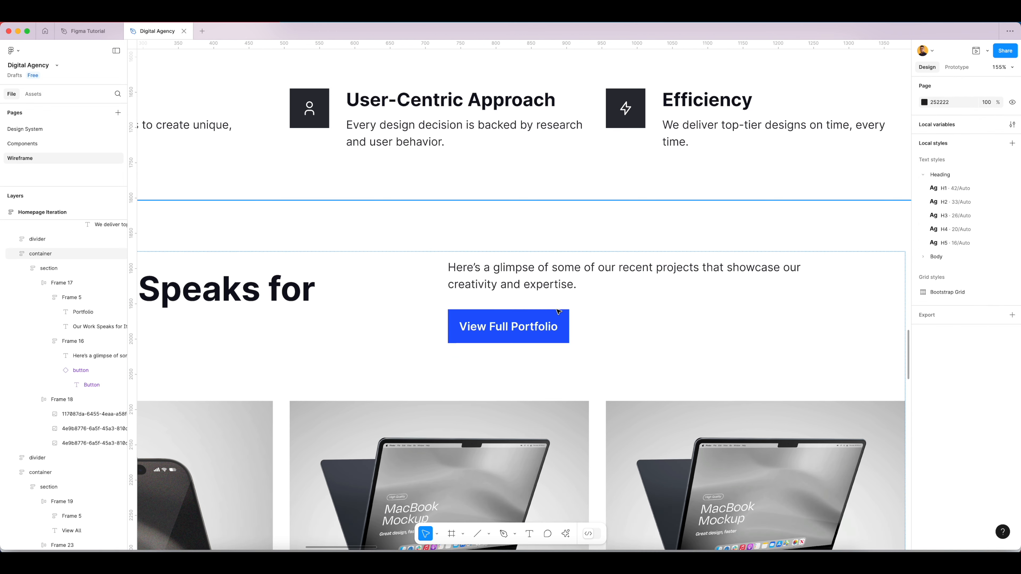
# Step: Set the fill of the "What Our Clients Say" title to the StyleGuide heading colour variable
pyautogui.scroll(-10, 612, 307)
pyautogui.moveTo(611, 450); pyautogui.dragTo(549, 267)
pyautogui.scroll(5, 460, 305)
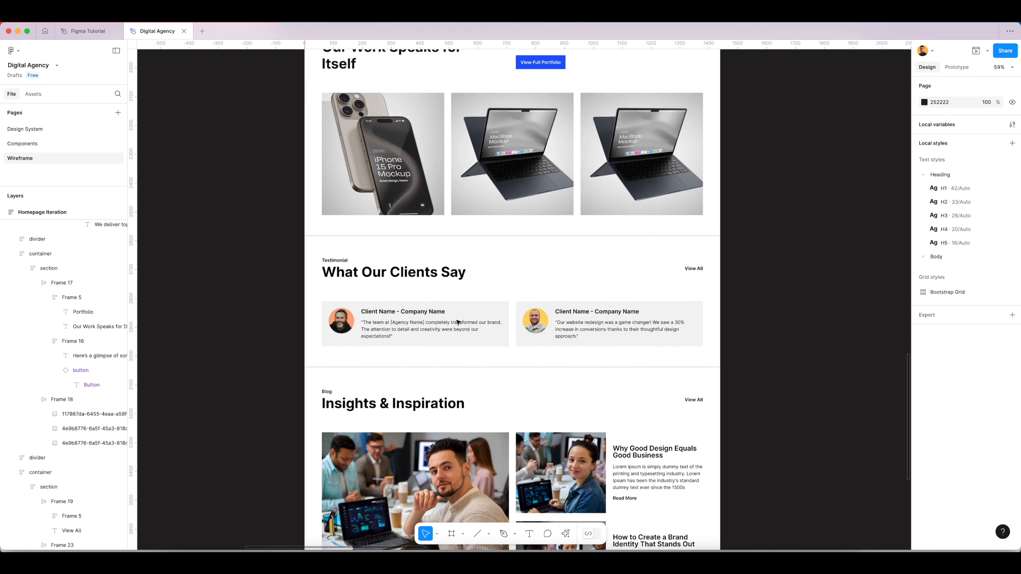
pyautogui.click(402, 266)
pyautogui.click(999, 352)
pyautogui.write('head')
pyautogui.click(856, 424)
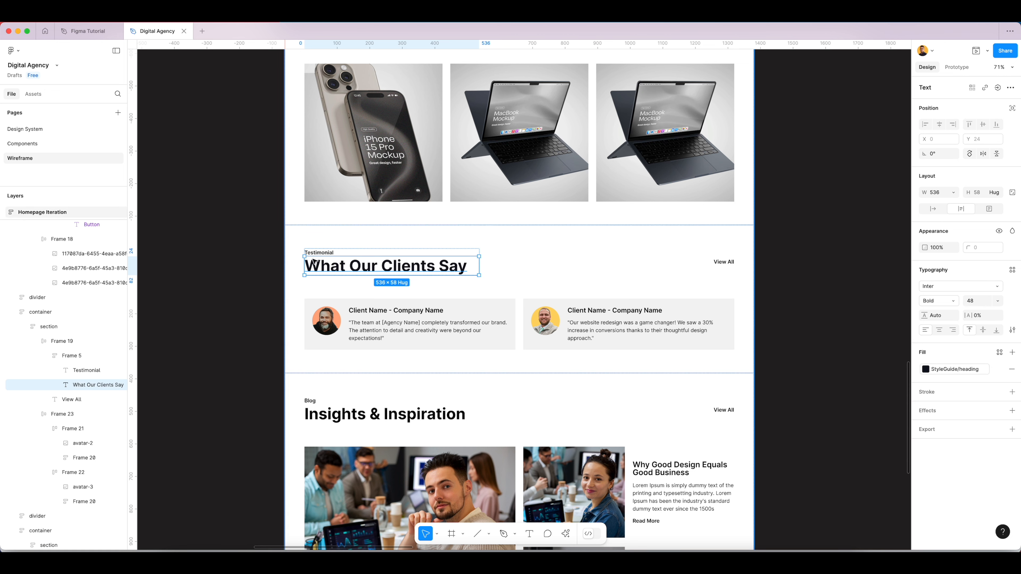
# Step: Set the fill of the Testimonial label to the StyleGuide heading colour variable
pyautogui.click(327, 253)
pyautogui.click(999, 353)
pyautogui.write('hea')
pyautogui.click(840, 422)
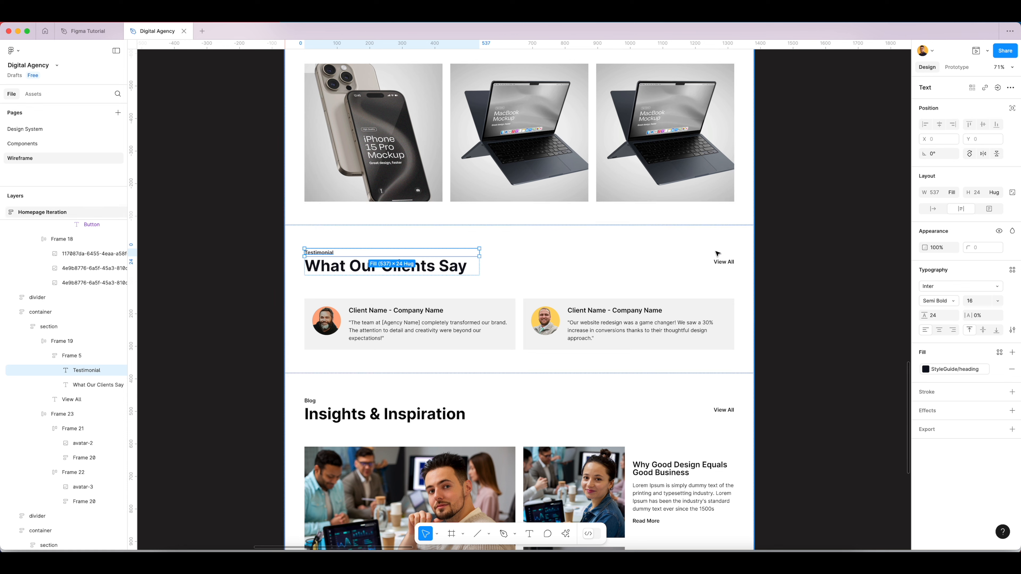
# Step: Set the fill of the View All link in the testimonial section to the Primary-500 colour variable
pyautogui.click(721, 262)
pyautogui.click(1000, 353)
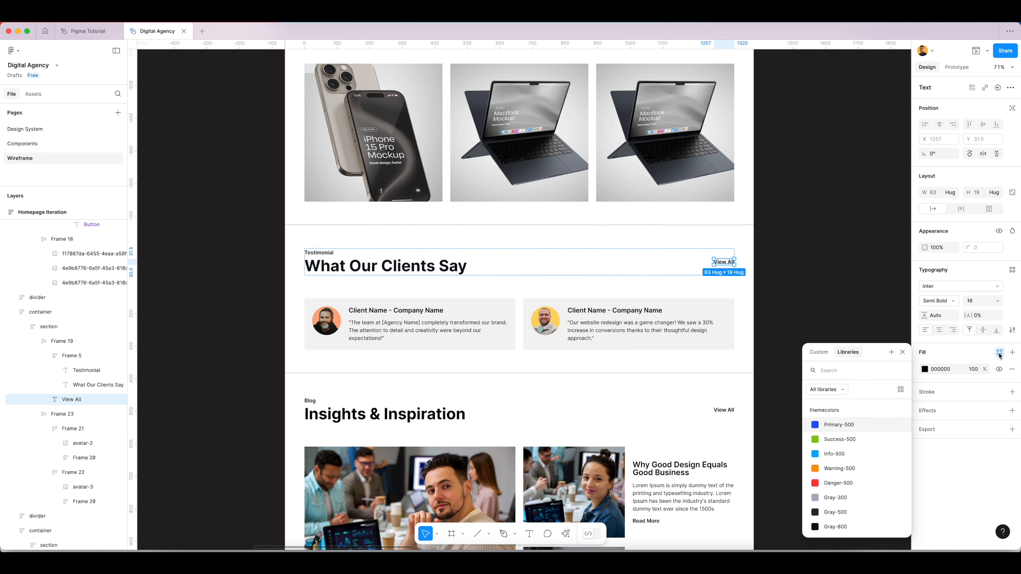
pyautogui.click(850, 424)
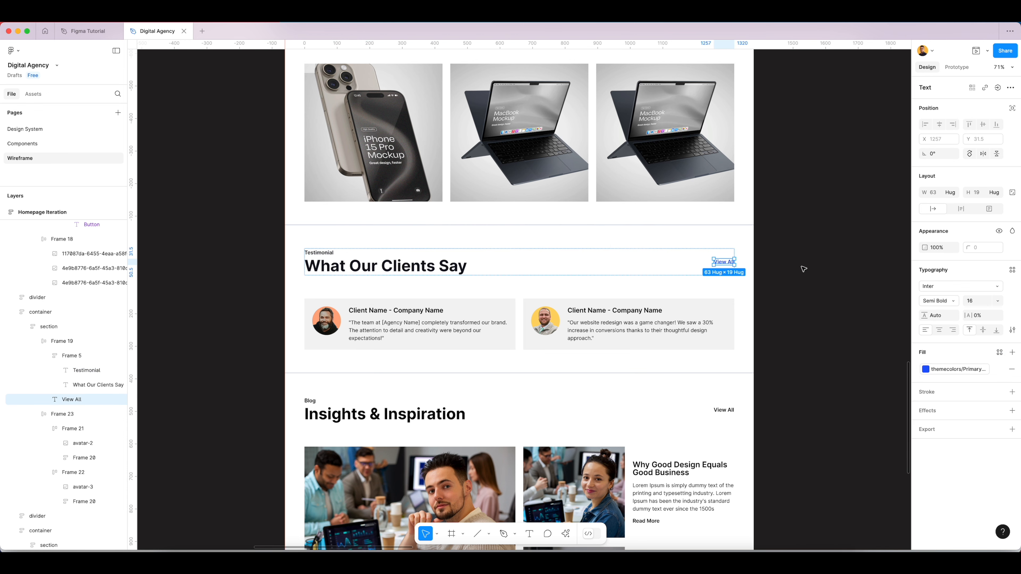
pyautogui.click(950, 192)
pyautogui.click(957, 202)
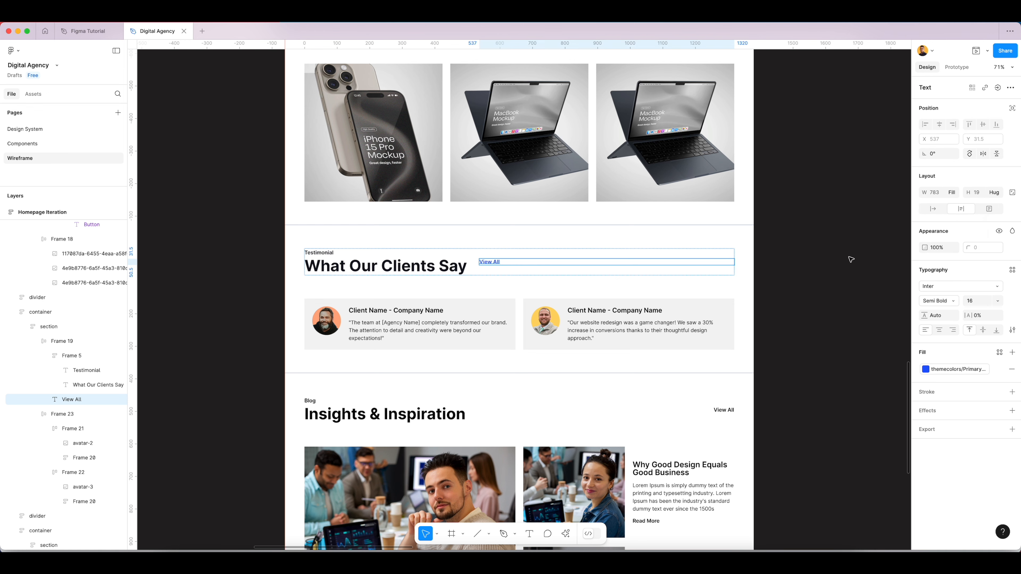
pyautogui.press('super+z')
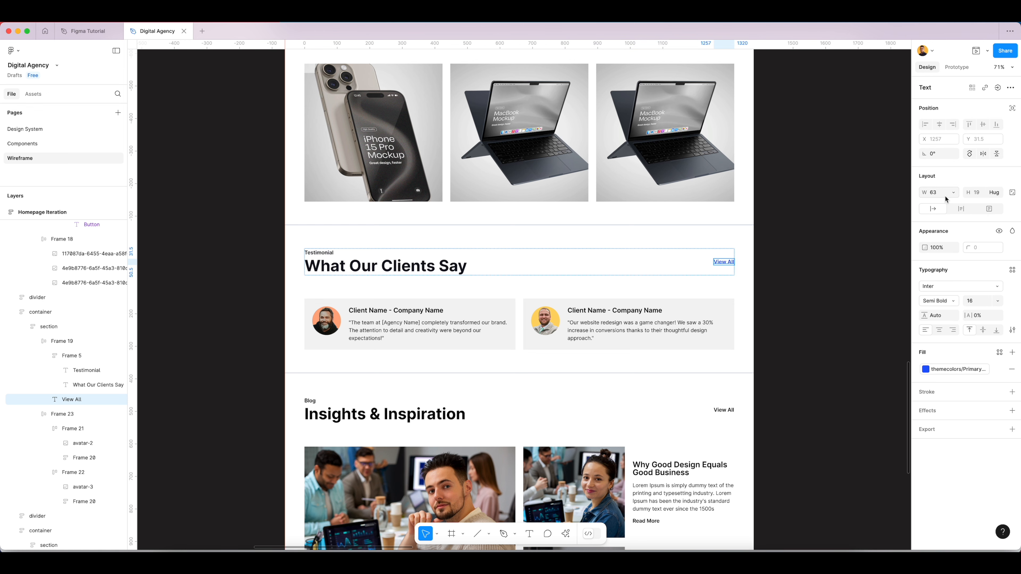
pyautogui.press('Escape')
# Step: Set the fill of both "Client Name - Company Name" texts in the testimonial cards to the StyleGuide heading colour variable
pyautogui.scroll(5, 444, 314)
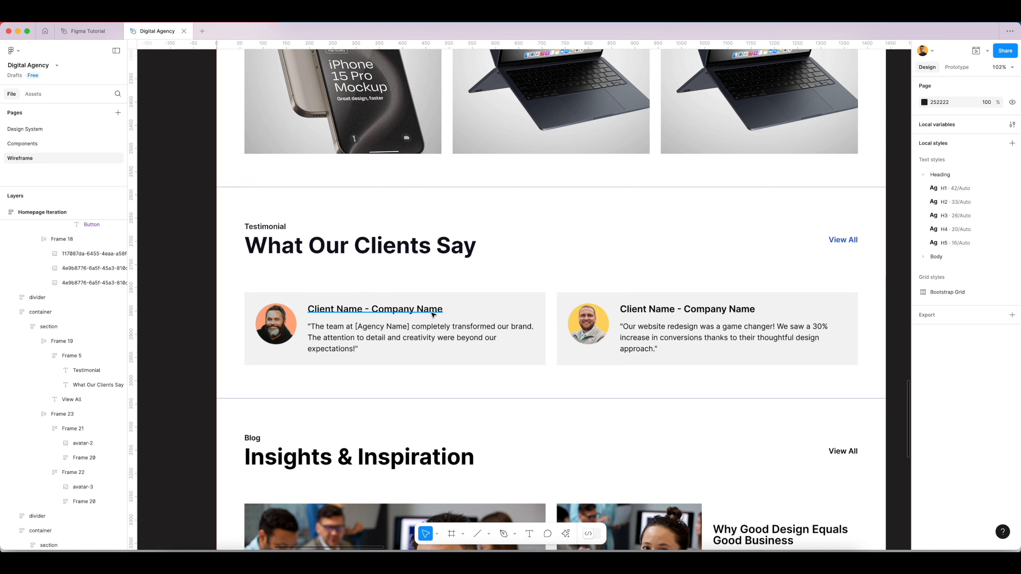
pyautogui.click(433, 314)
pyautogui.keyDown('shift'); pyautogui.click(683, 310); pyautogui.keyUp('shift')
pyautogui.click(999, 353)
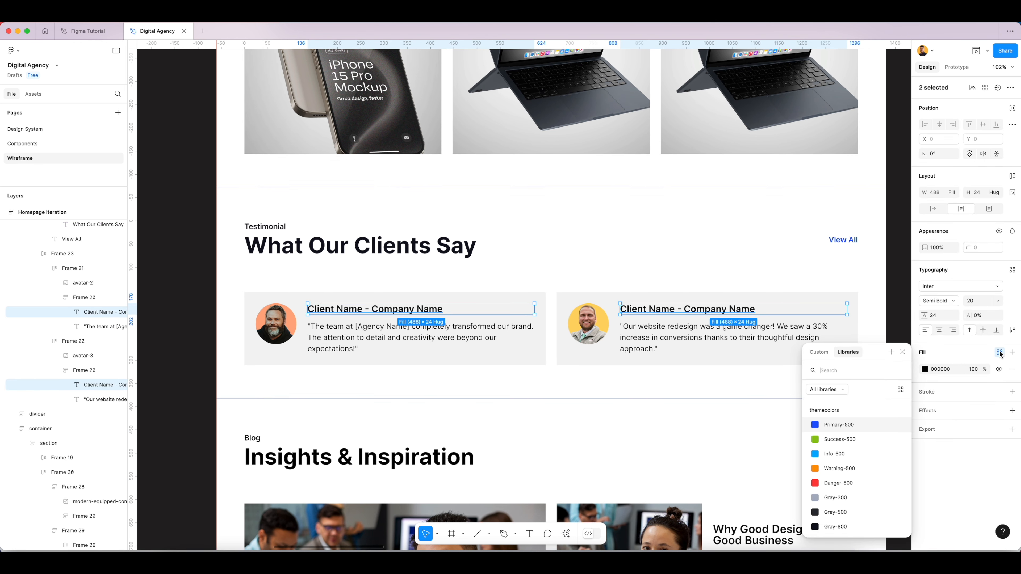
pyautogui.write('head')
pyautogui.press('Return')
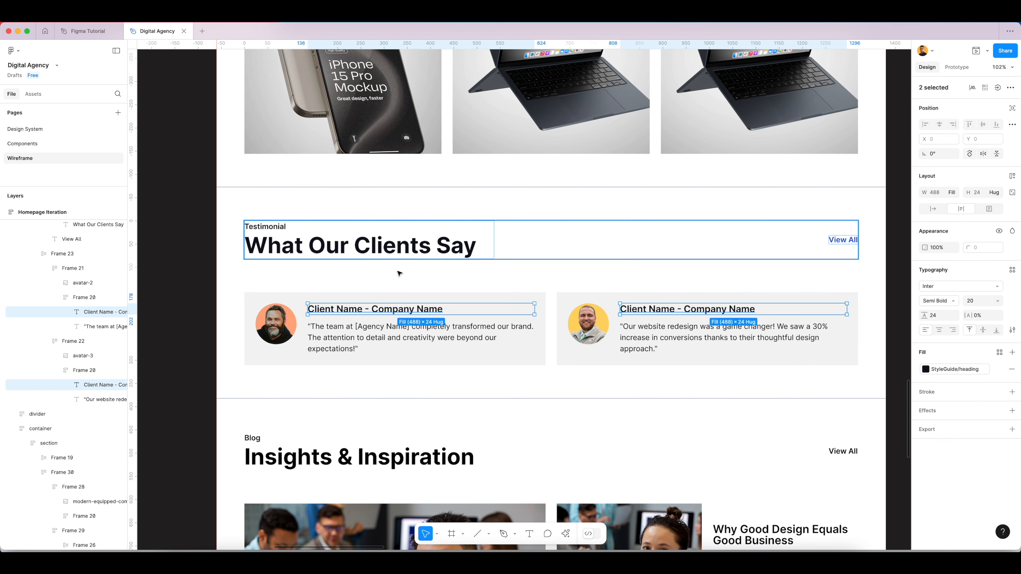
# Step: Set the fill of both quote paragraphs in the testimonial cards to the StyleGuide body colour variable
pyautogui.keyDown('shift'); pyautogui.click(377, 340); pyautogui.keyUp('shift')
pyautogui.click(663, 349)
pyautogui.keyDown('shift'); pyautogui.click(402, 338); pyautogui.keyUp('shift')
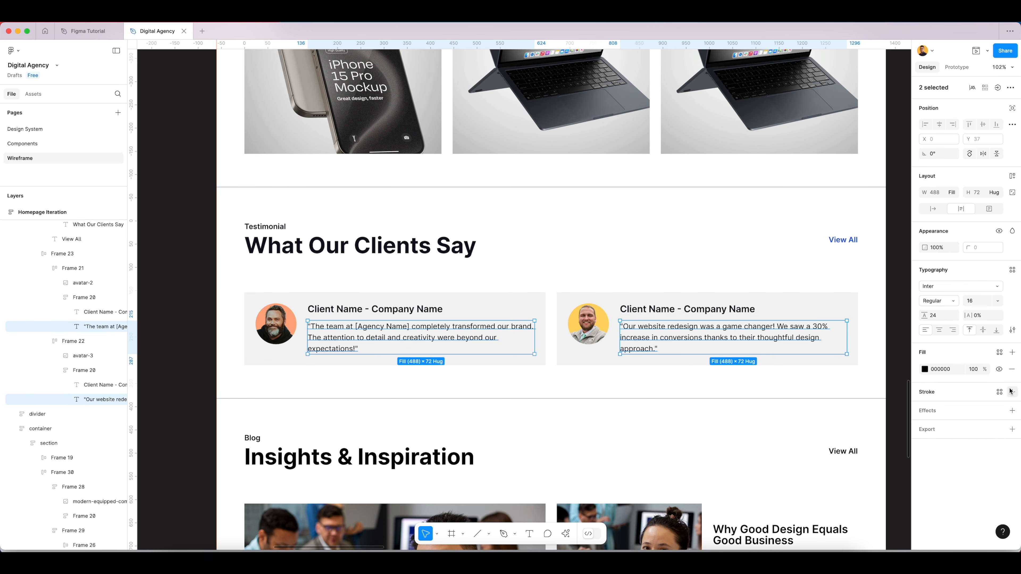
pyautogui.click(1000, 353)
pyautogui.write('body')
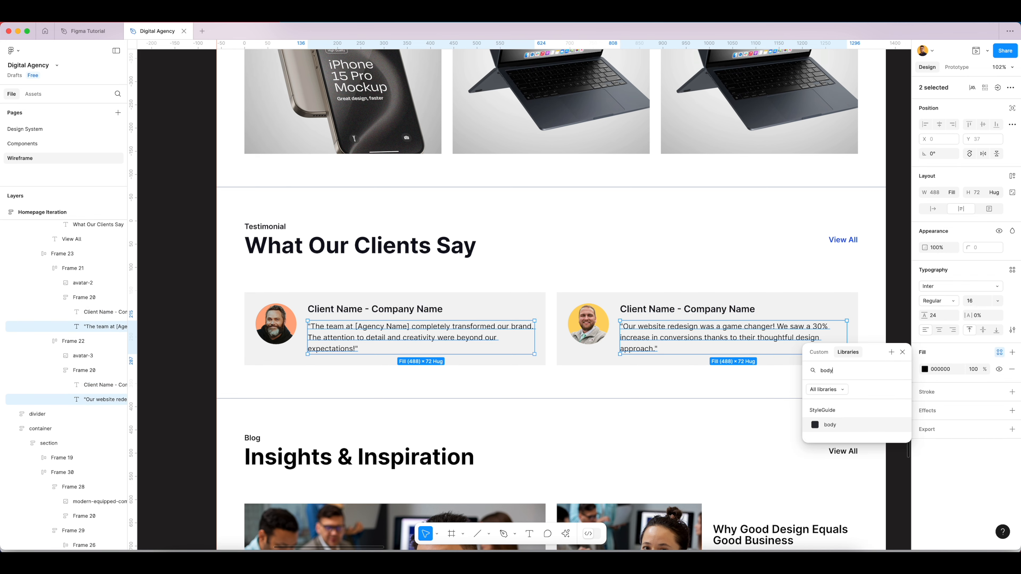
pyautogui.click(825, 429)
# Step: Set the fill of the "Insights & Inspiration" title to the StyleGuide heading colour variable
pyautogui.scroll(-5, 397, 270)
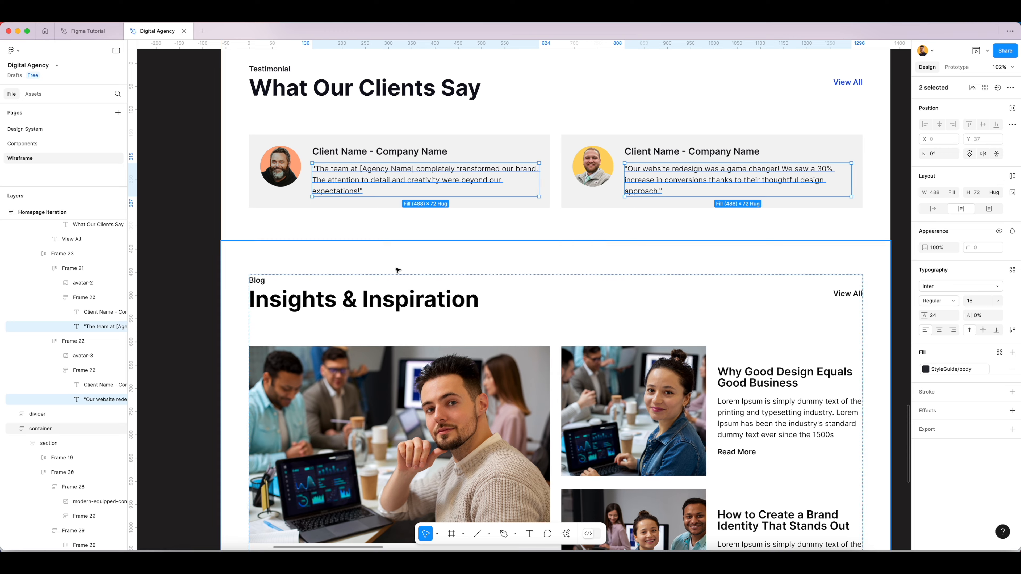
pyautogui.scroll(-5, 467, 285)
pyautogui.hscroll(1, 585, 264)
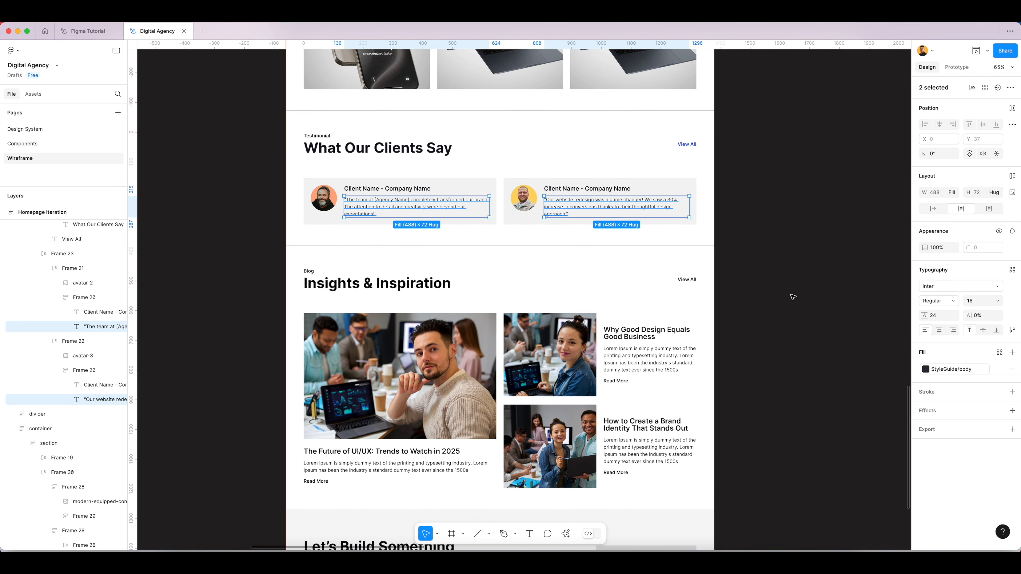
pyautogui.click(793, 296)
pyautogui.click(411, 281)
pyautogui.scroll(5, 355, 281)
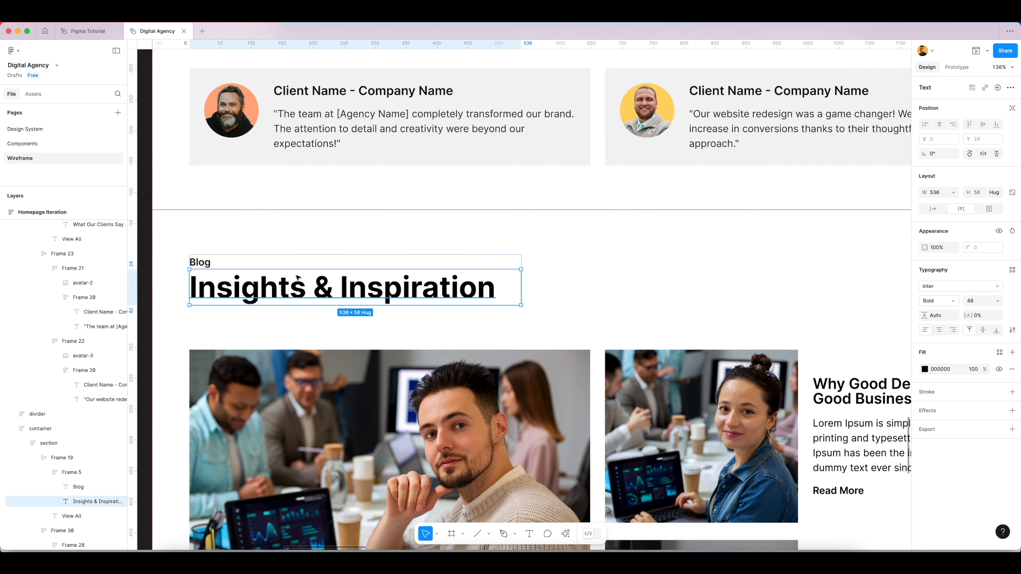
pyautogui.click(999, 352)
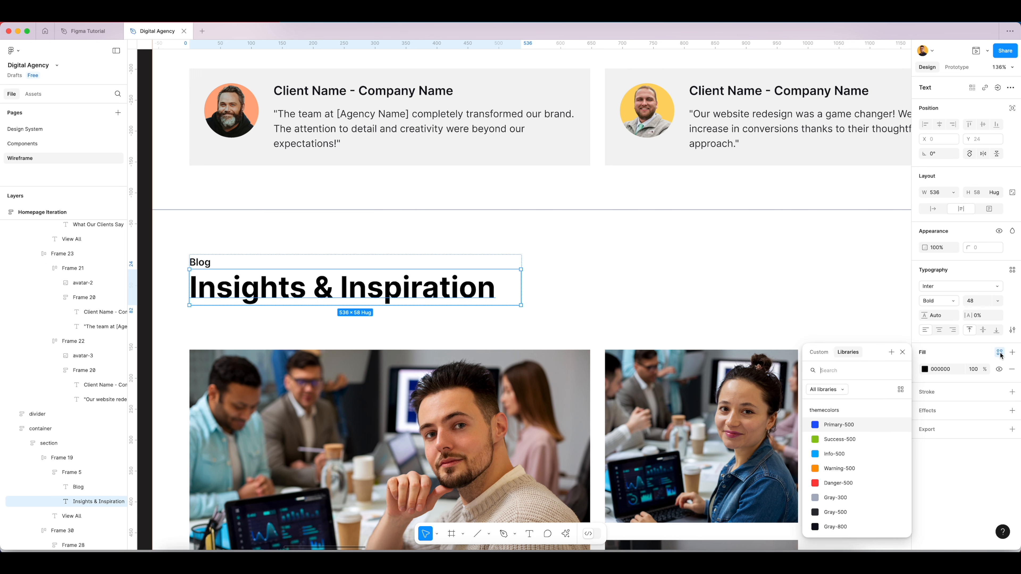
pyautogui.write('heqad')
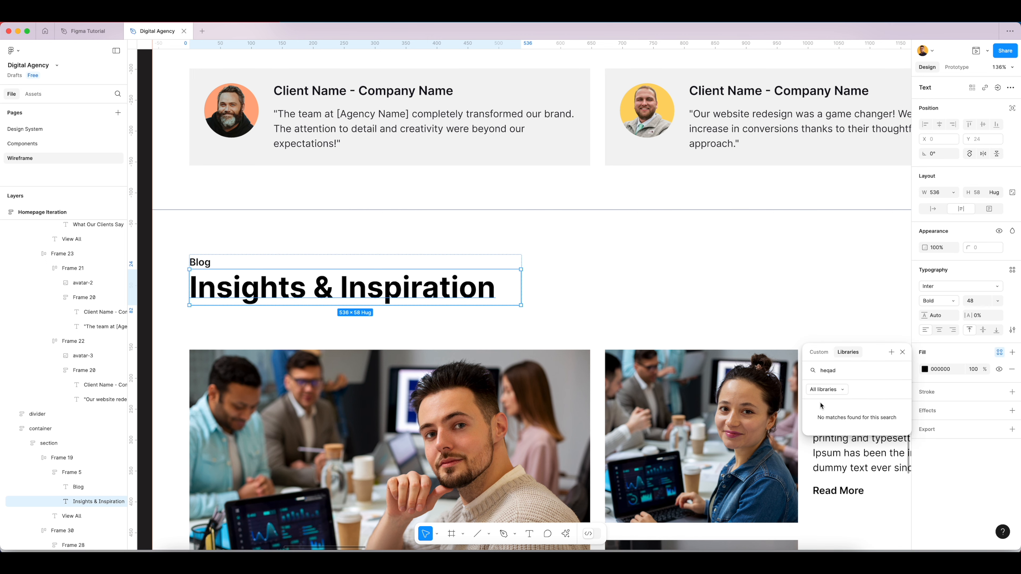
pyautogui.press('BackSpace')
pyautogui.press('BackSpace')
pyautogui.press('BackSpace')
pyautogui.write('ad')
pyautogui.click(832, 430)
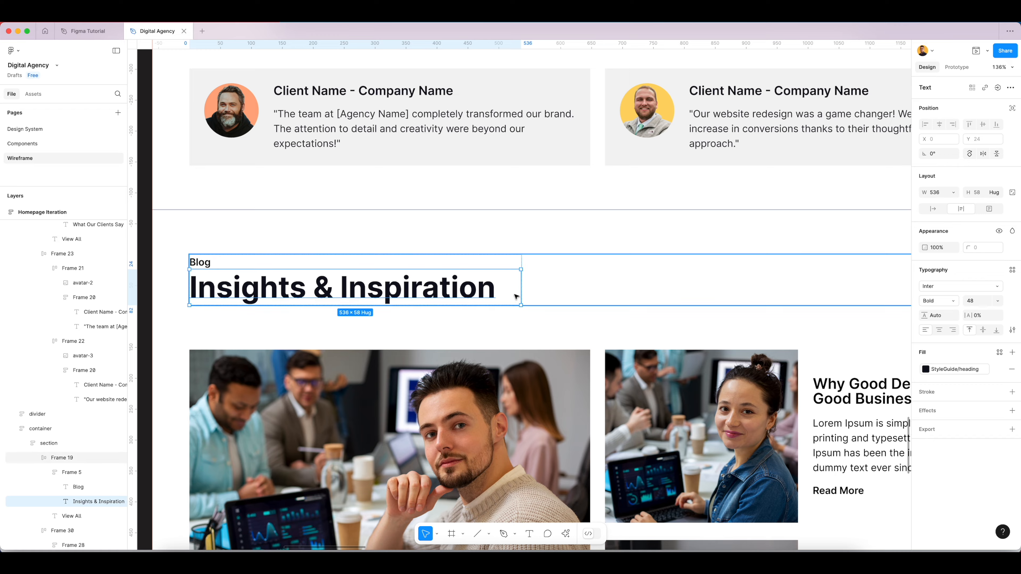
# Step: Set the fill of the Blog label to the StyleGuide heading colour variable
pyautogui.scroll(-5, 515, 296)
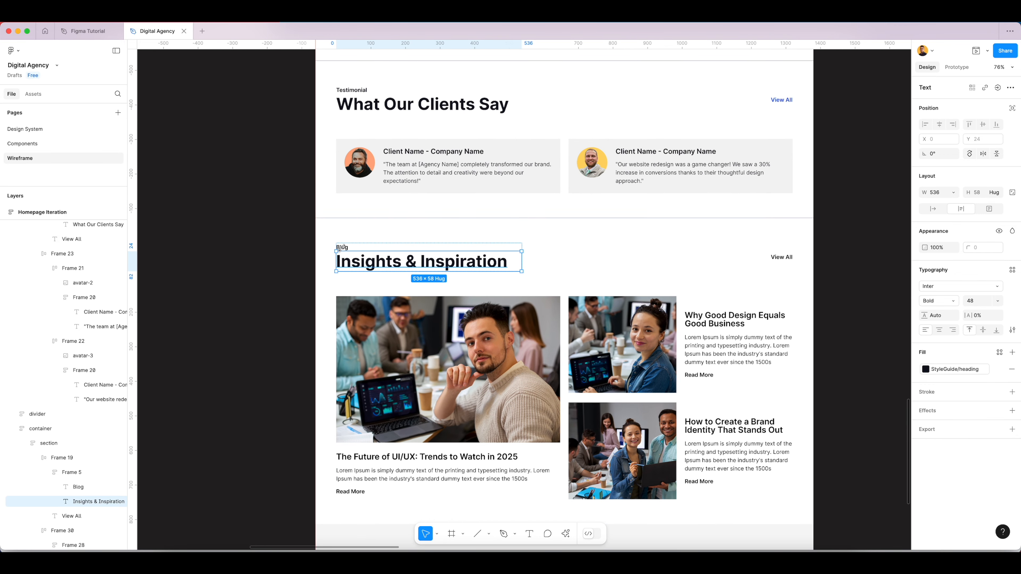
pyautogui.click(342, 247)
pyautogui.click(999, 352)
pyautogui.write('hae')
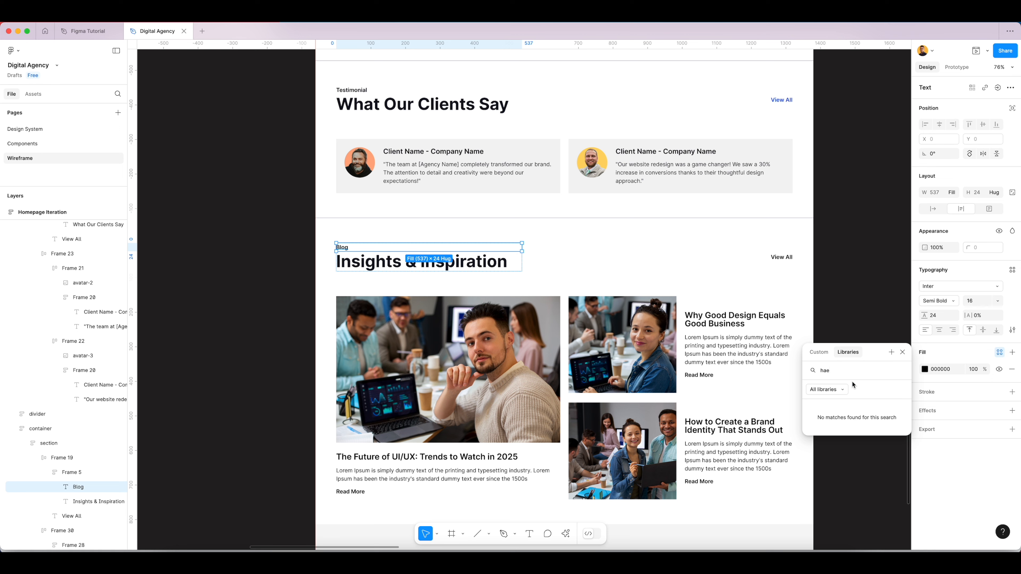
pyautogui.press('BackSpace')
pyautogui.press('BackSpace')
pyautogui.write('e')
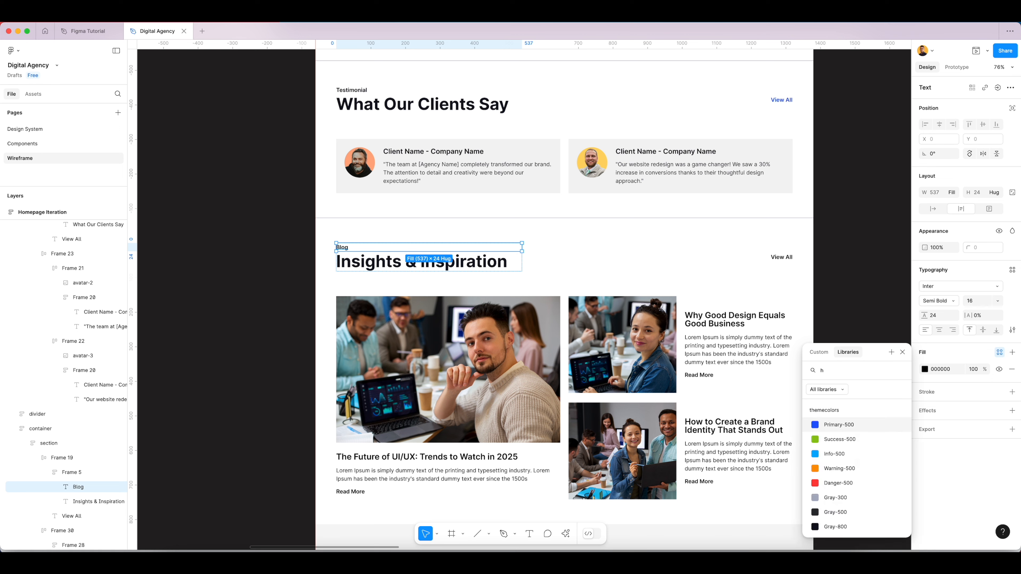
pyautogui.write('ad')
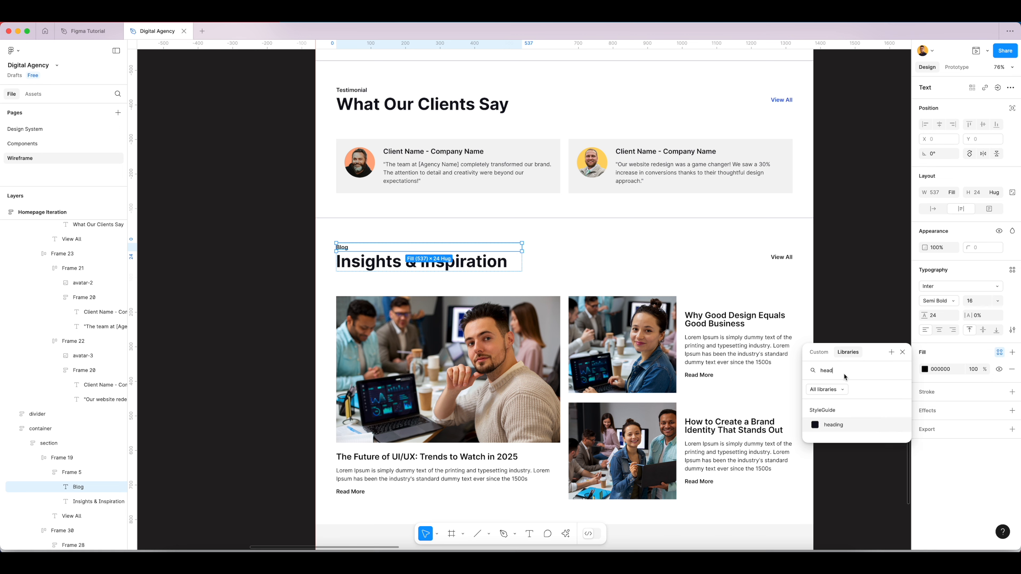
pyautogui.click(833, 424)
# Step: Set the fill of the View All link in the blog section to the Primary-500 colour variable
pyautogui.hscroll(5, 515, 267)
pyautogui.click(687, 257)
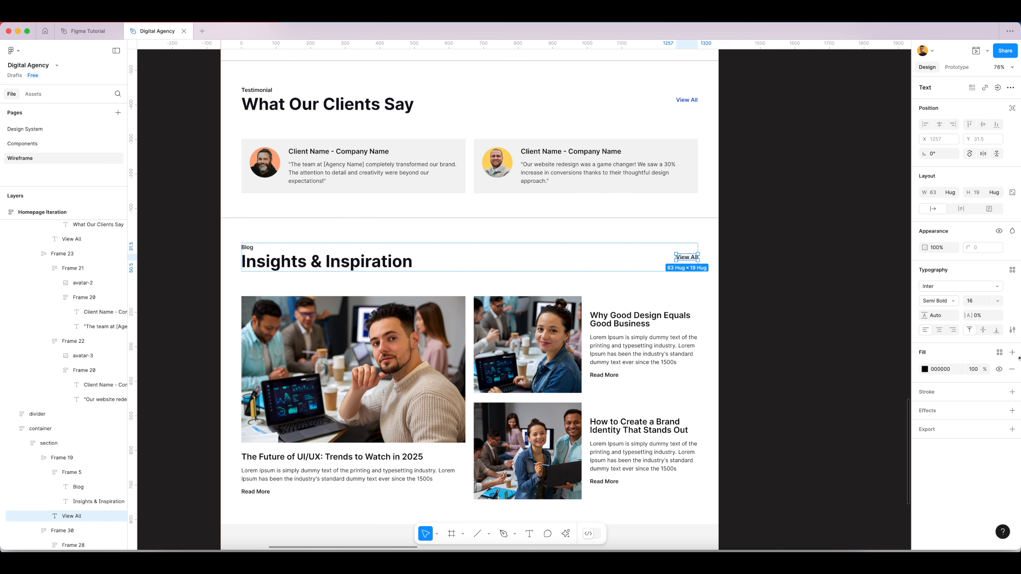
pyautogui.click(999, 353)
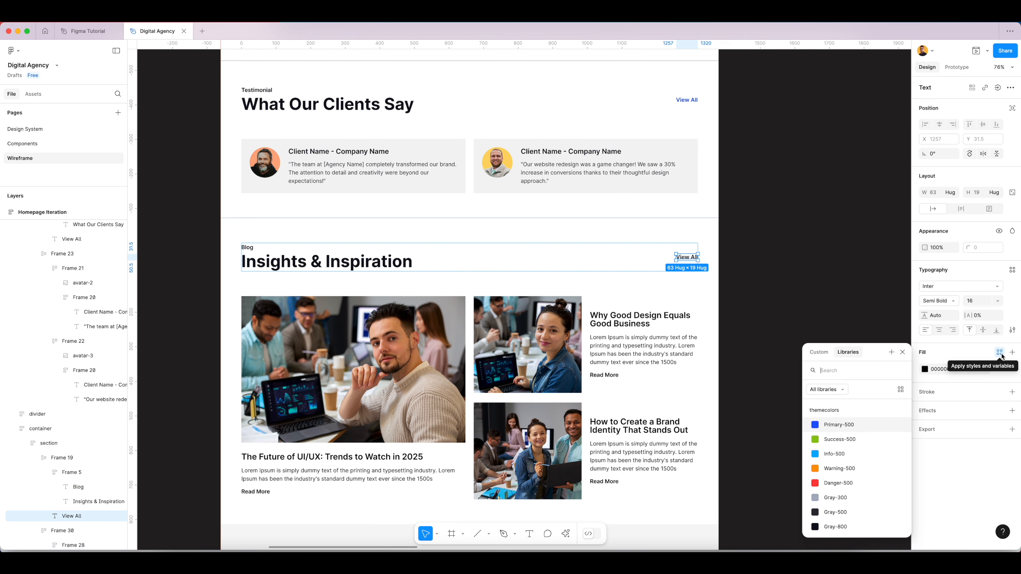
pyautogui.click(849, 426)
pyautogui.click(759, 283)
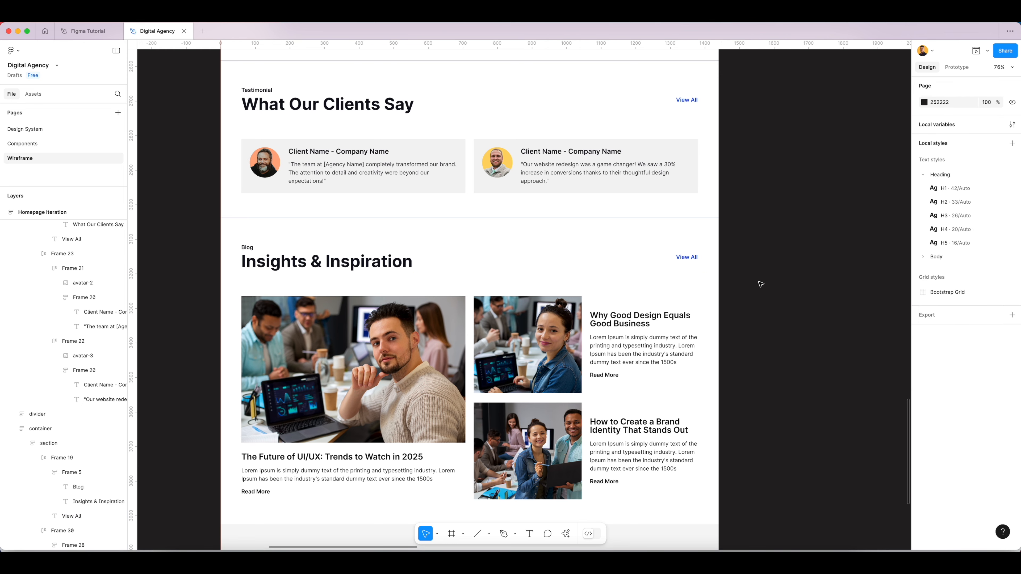
# Step: Set the fill of the three blog article titles to the StyleGuide heading colour variable
pyautogui.scroll(-5, 576, 244)
pyautogui.scroll(-5, 576, 244)
pyautogui.scroll(4, 603, 266)
pyautogui.scroll(2, 551, 202)
pyautogui.scroll(3, 550, 201)
pyautogui.click(627, 137)
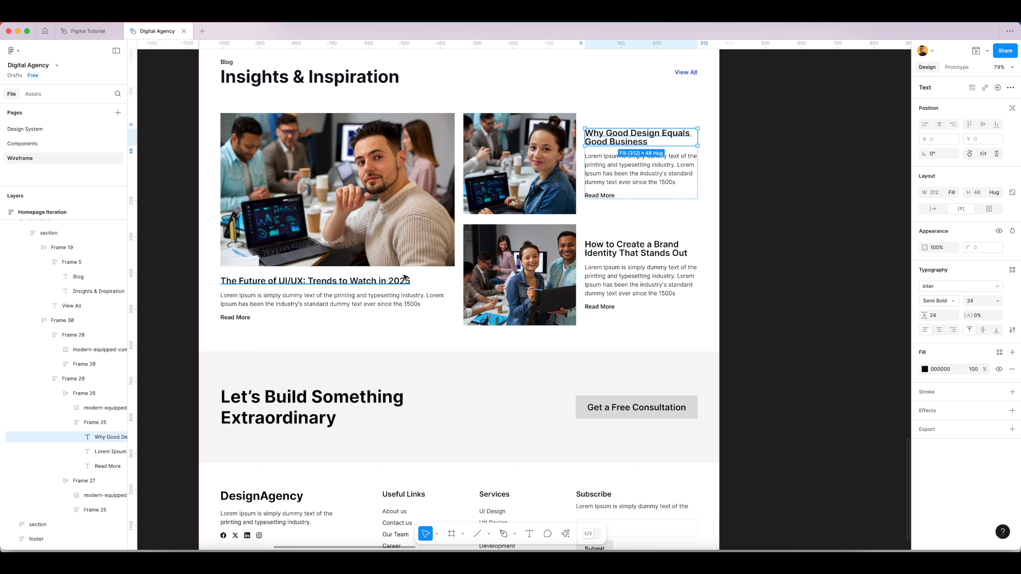
pyautogui.keyDown('shift'); pyautogui.click(409, 283); pyautogui.keyUp('shift')
pyautogui.keyDown('shift'); pyautogui.click(635, 249); pyautogui.keyUp('shift')
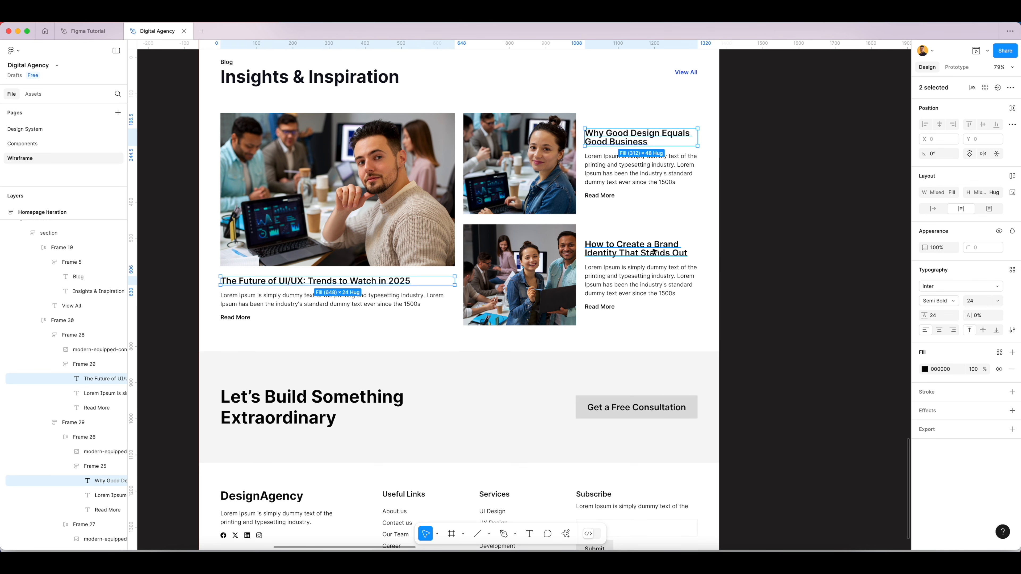
pyautogui.click(999, 353)
pyautogui.write('head')
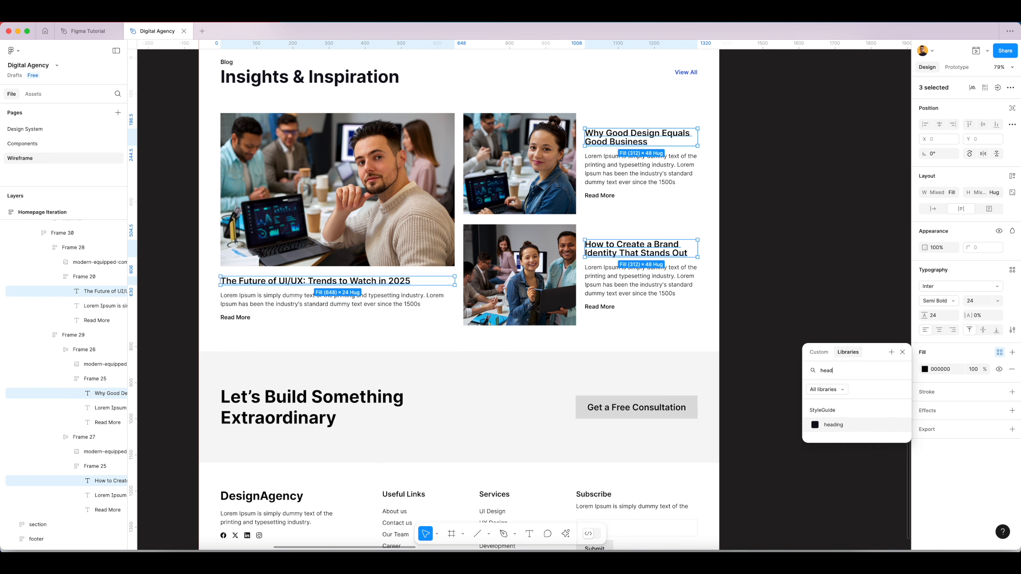
pyautogui.click(851, 426)
# Step: Set the fill of the three Lorem Ipsum excerpts in the blog articles to the StyleGuide body colour variable
pyautogui.click(645, 181)
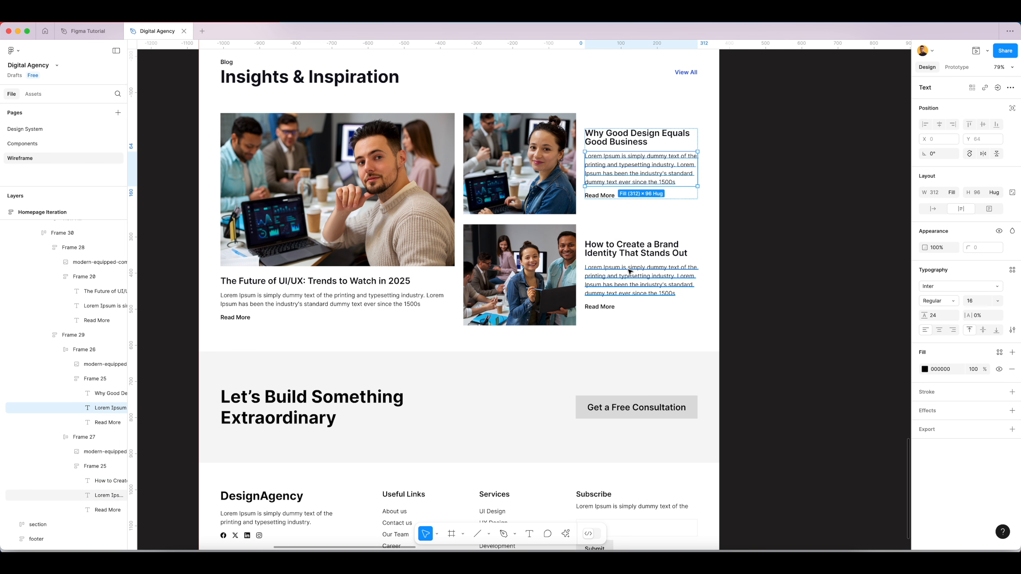
pyautogui.keyDown('shift'); pyautogui.click(629, 277); pyautogui.keyUp('shift')
pyautogui.keyDown('shift'); pyautogui.click(337, 300); pyautogui.keyUp('shift')
pyautogui.click(999, 352)
pyautogui.write('body')
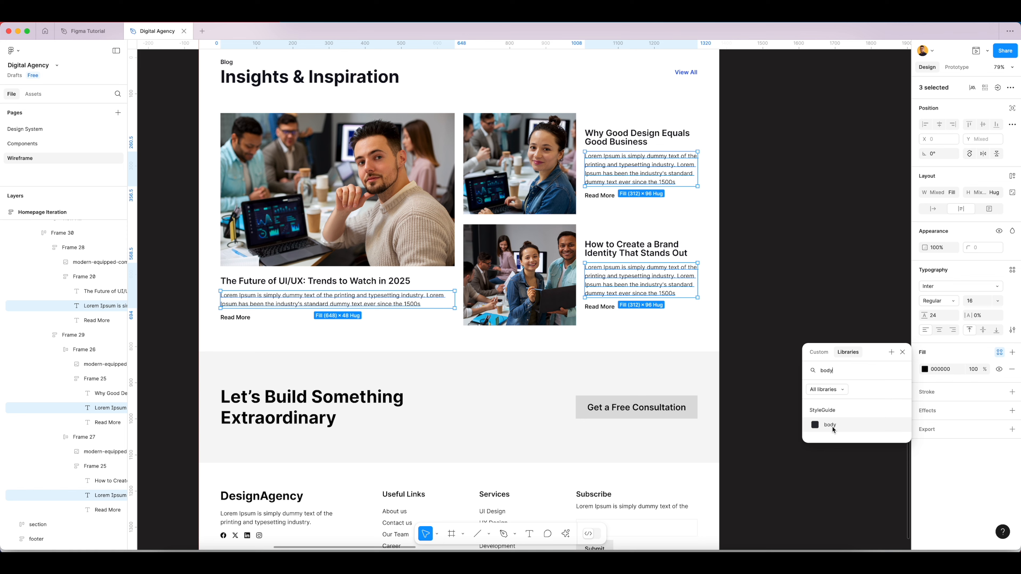
pyautogui.click(831, 426)
pyautogui.click(799, 276)
# Step: Set the fill of the three Read More links in the blog section to the Primary-500 colour variable
pyautogui.click(603, 196)
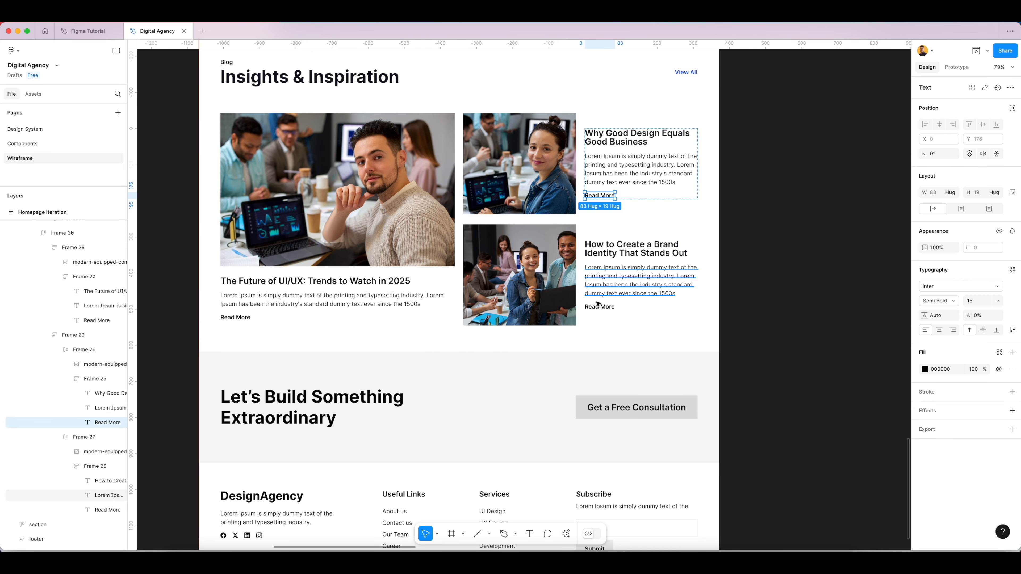
pyautogui.keyDown('shift'); pyautogui.click(599, 306); pyautogui.keyUp('shift')
pyautogui.keyDown('shift'); pyautogui.click(235, 317); pyautogui.keyUp('shift')
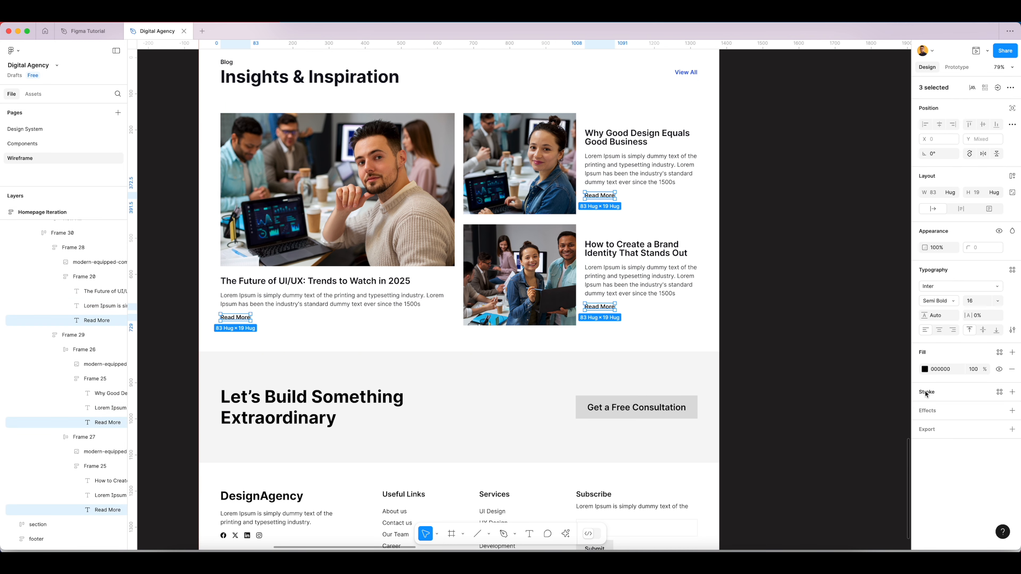
pyautogui.click(999, 353)
pyautogui.click(831, 426)
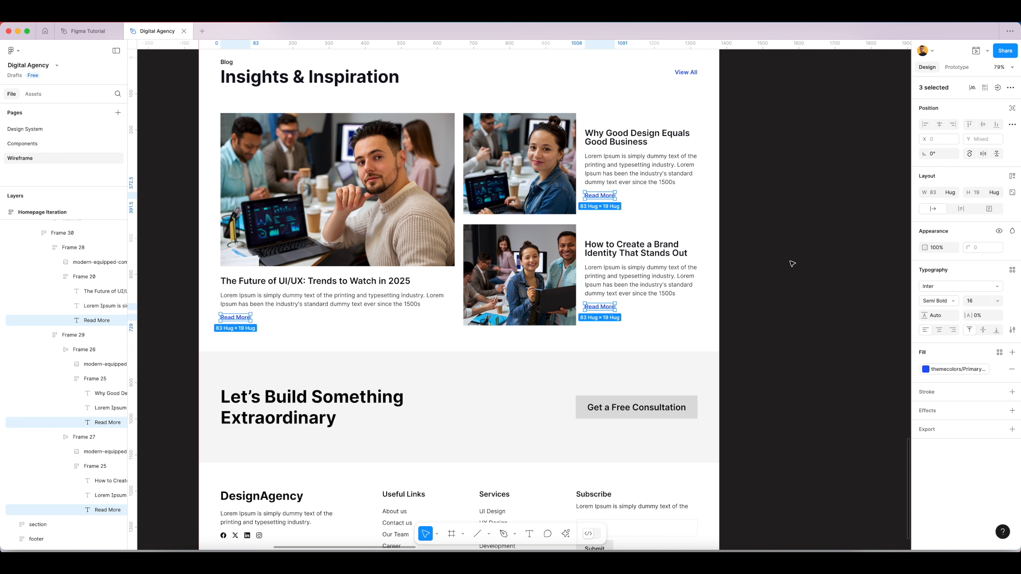
pyautogui.click(792, 264)
# Step: Set the background fill of the "Let's Build Something Extraordinary" section to the Primary-500 colour variable
pyautogui.scroll(-3, 626, 221)
pyautogui.scroll(-6, 625, 221)
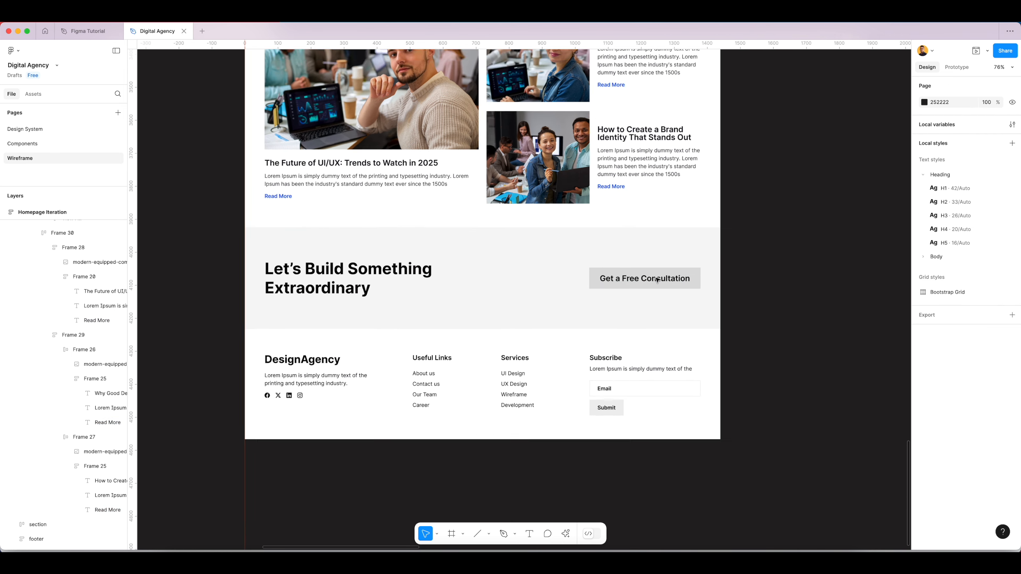
pyautogui.scroll(3, 756, 177)
pyautogui.scroll(-3, 684, 226)
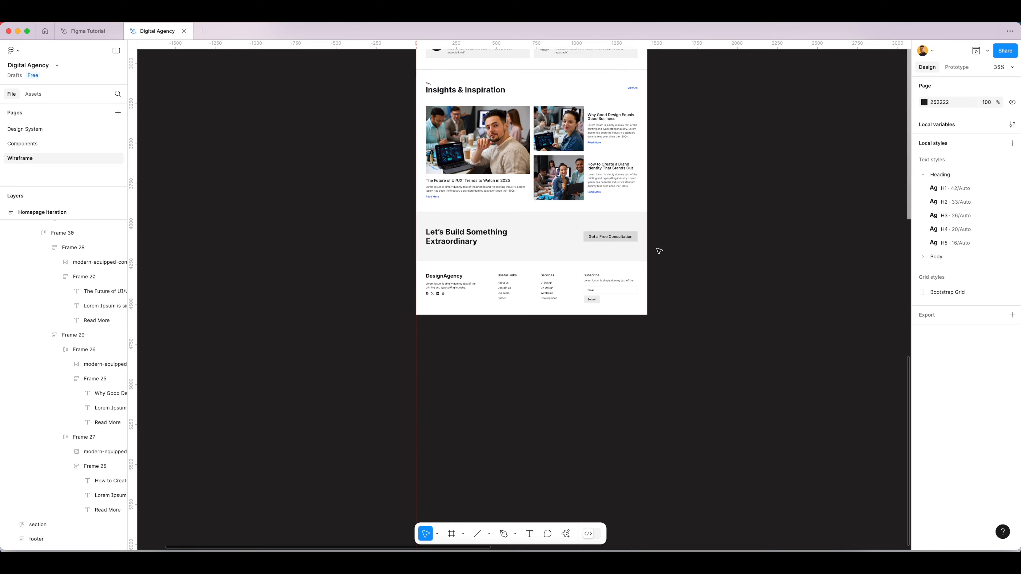
pyautogui.scroll(6, 555, 231)
pyautogui.click(557, 232)
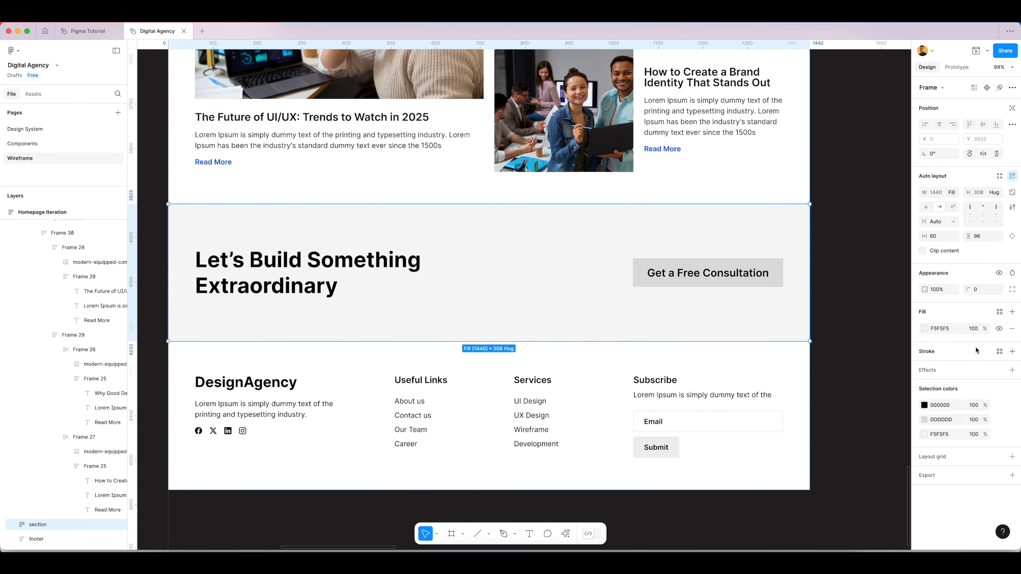
pyautogui.click(998, 313)
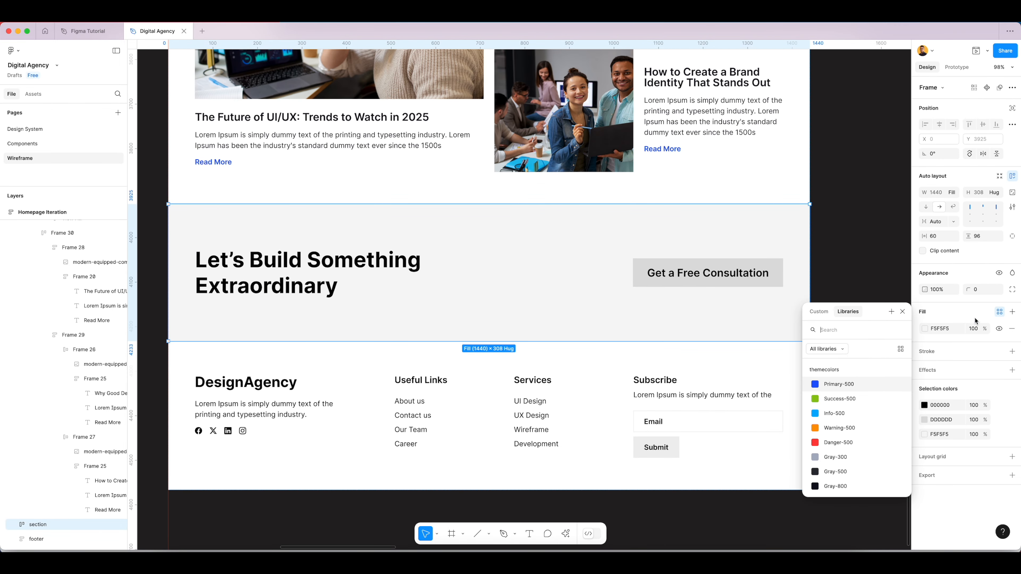
pyautogui.click(831, 402)
pyautogui.click(972, 328)
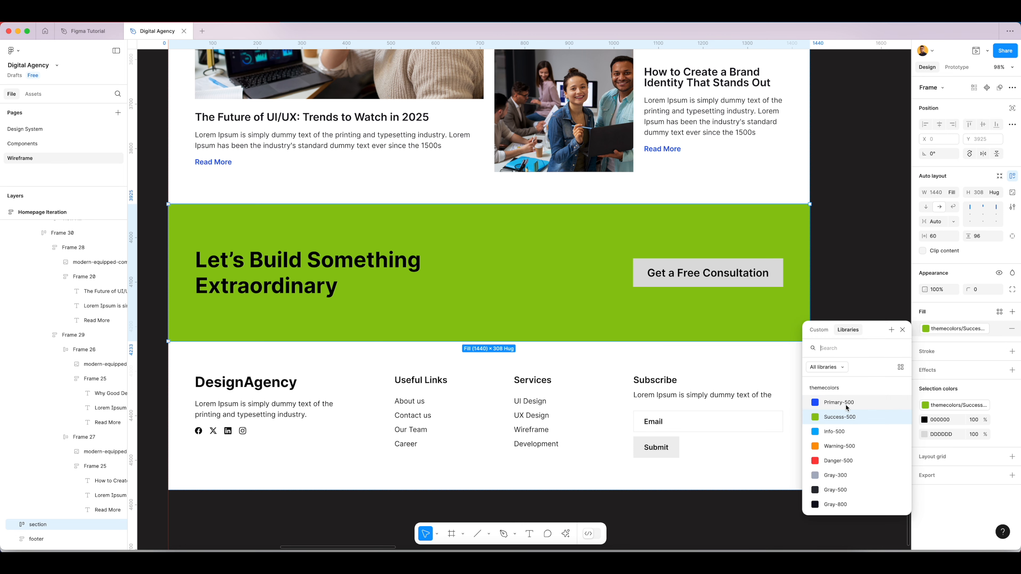
pyautogui.click(844, 405)
pyautogui.click(861, 287)
# Step: Apply the Heading/H1 text style to the "Let's Build Something Extraordinary" title
pyautogui.keyDown('super'); pyautogui.click(290, 254); pyautogui.keyUp('super')
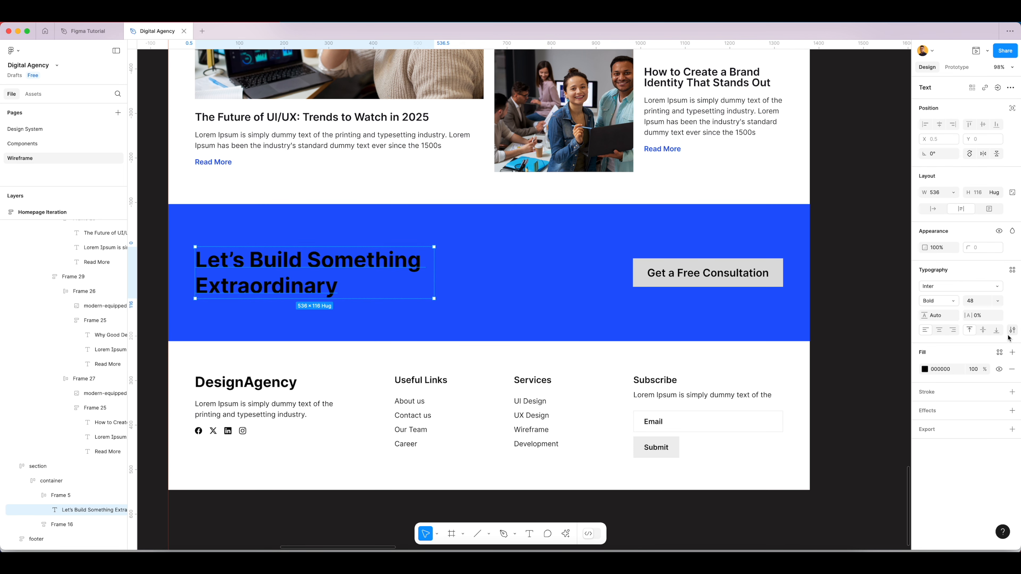
pyautogui.click(1012, 269)
pyautogui.write('head')
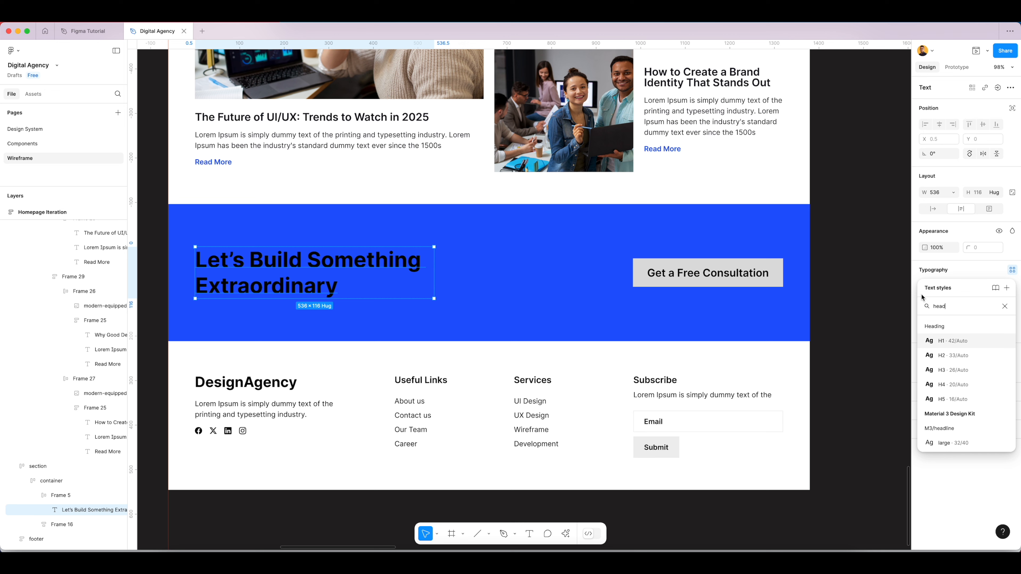
pyautogui.click(951, 341)
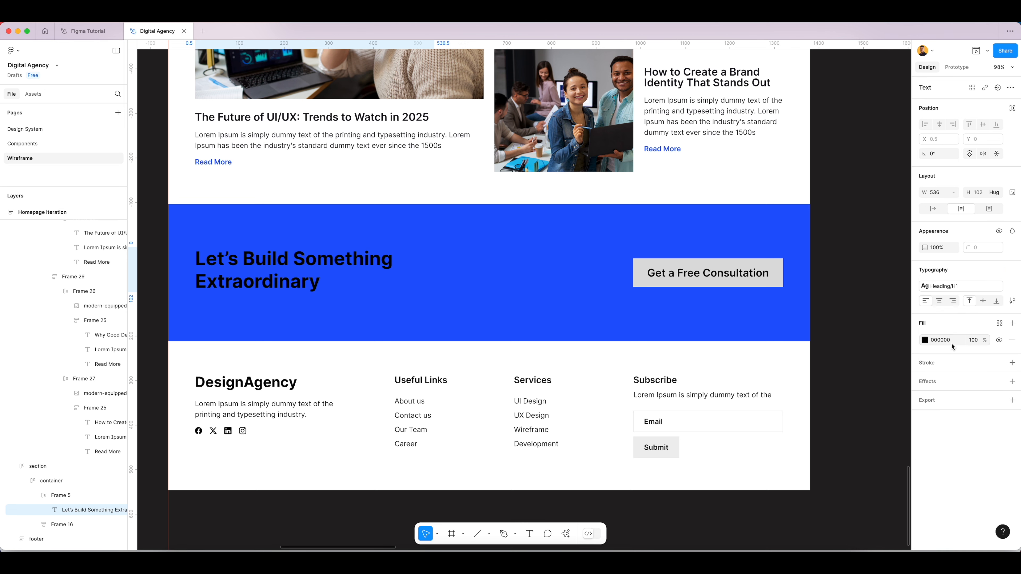
# Step: Set the fill of the "Let's Build Something Extraordinary" title to the themecolors White variable
pyautogui.click(999, 323)
pyautogui.write('whit')
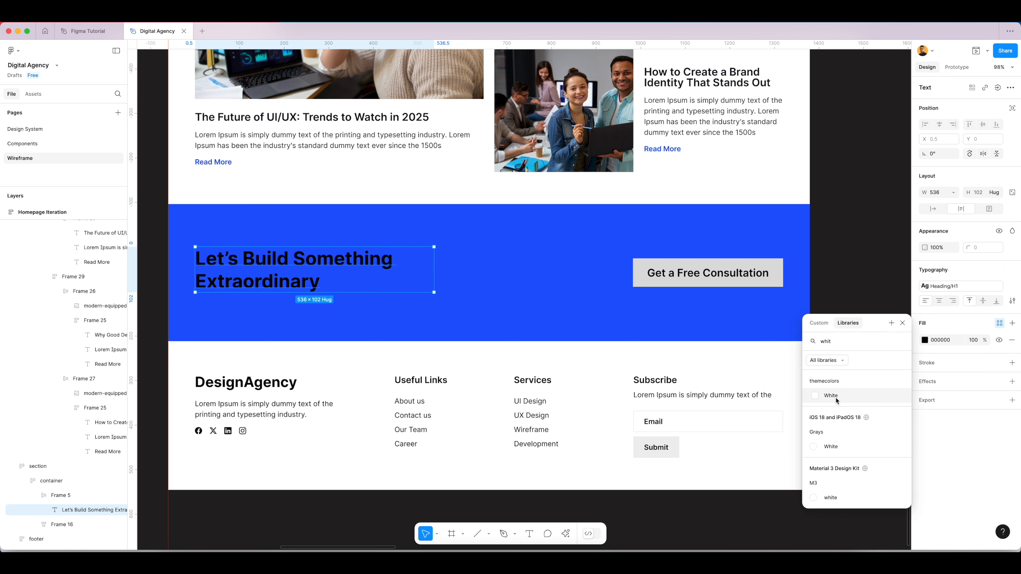
pyautogui.click(836, 400)
# Step: Set the fill of the "Get a Free Consultation" button to the themecolors White variable
pyautogui.click(775, 268)
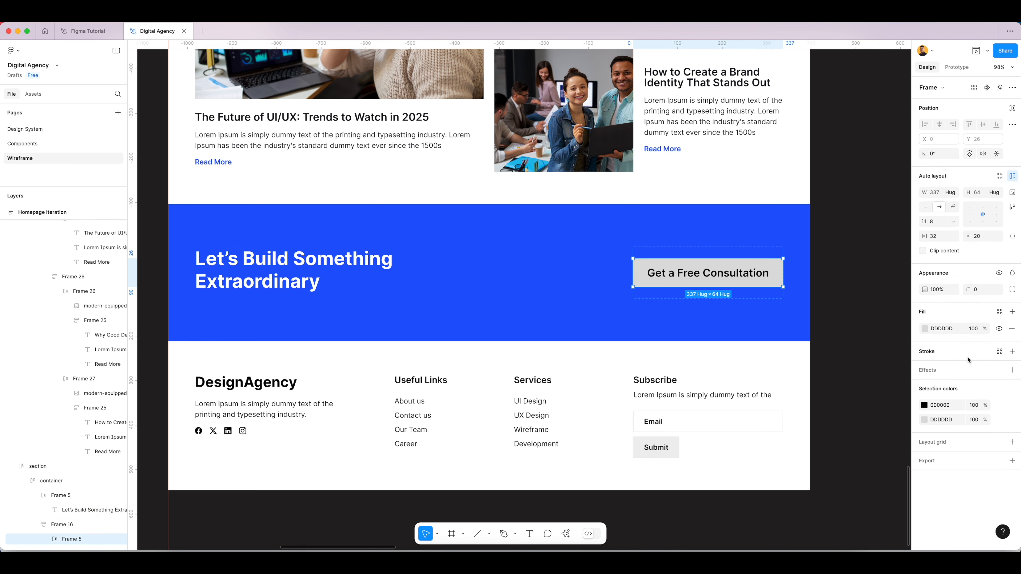
pyautogui.hscroll(4, 713, 295)
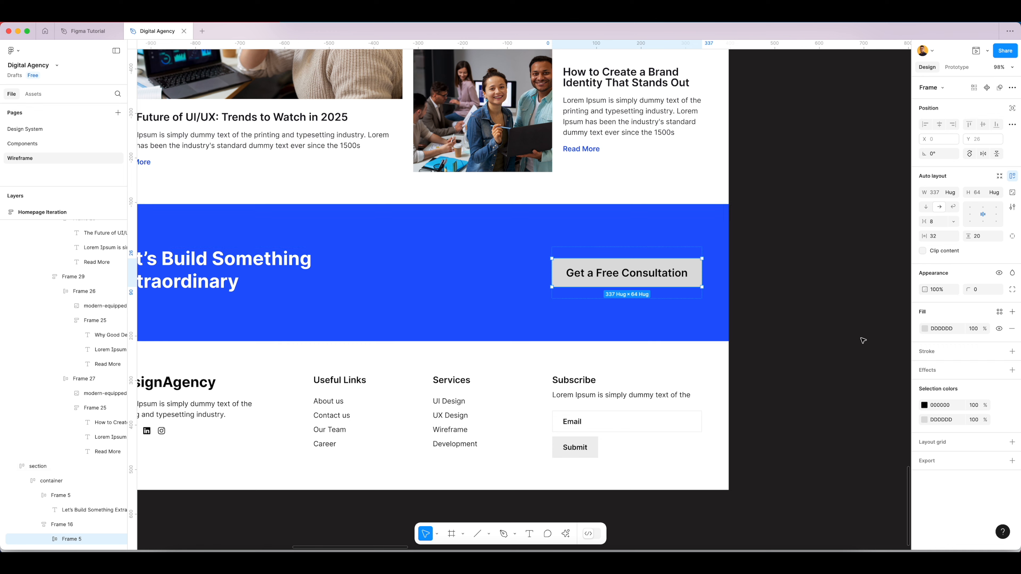
pyautogui.click(999, 312)
pyautogui.write('w')
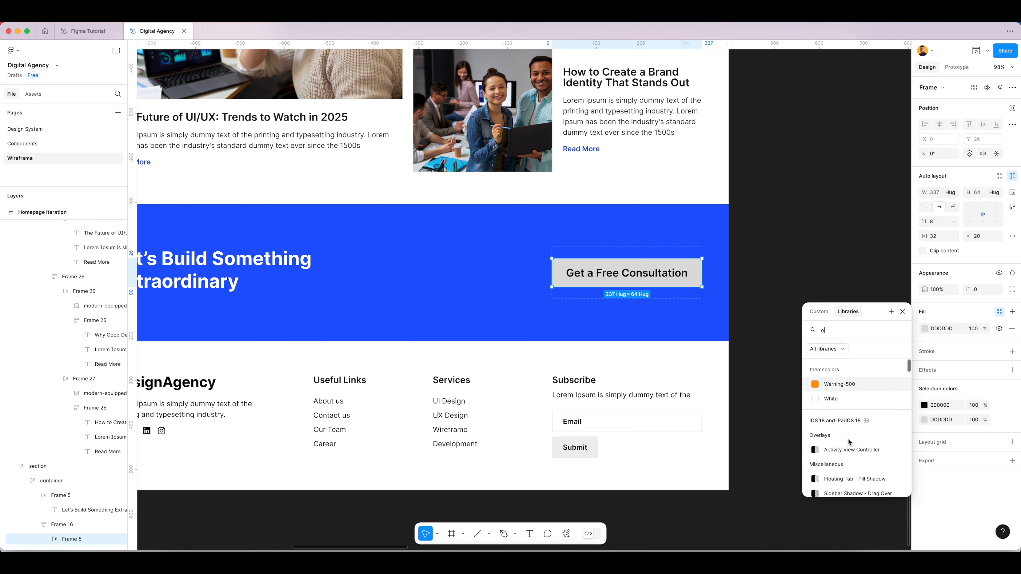
pyautogui.click(831, 399)
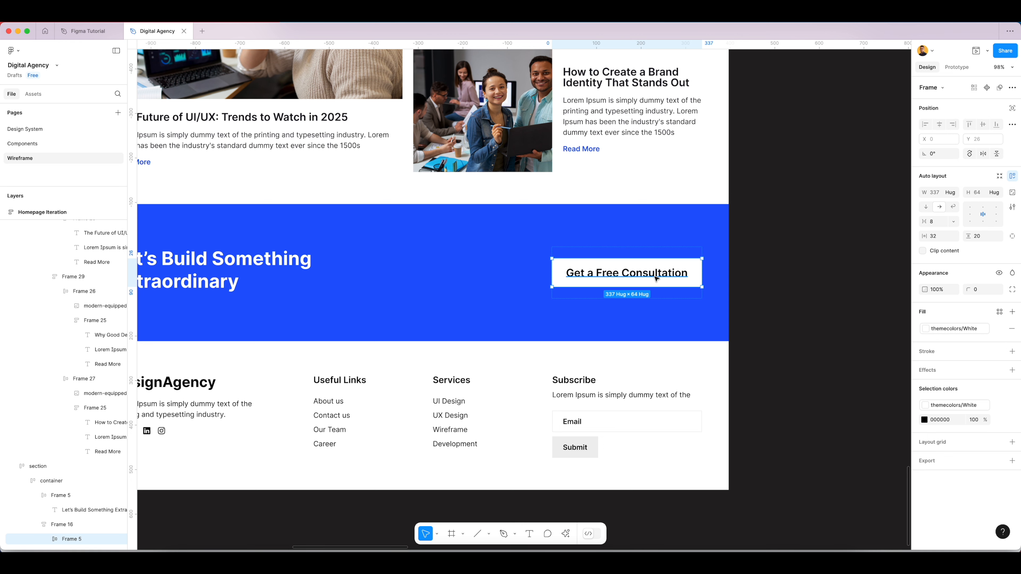
# Step: Set the fill of the "Get a Free Consultation" button's label to the StyleGuide heading variable
pyautogui.press('Return')
pyautogui.click(999, 352)
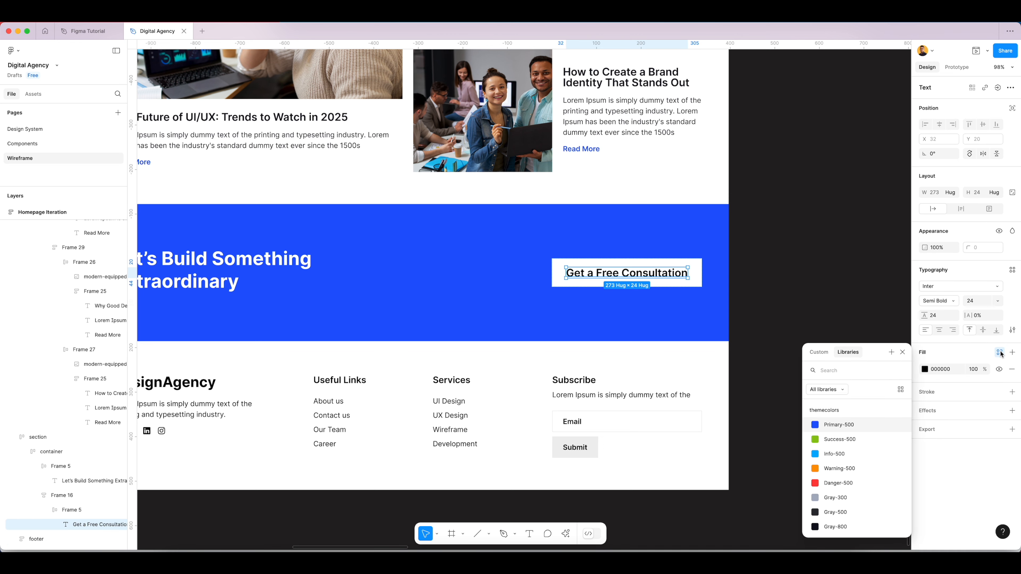
pyautogui.write('hea')
pyautogui.click(849, 425)
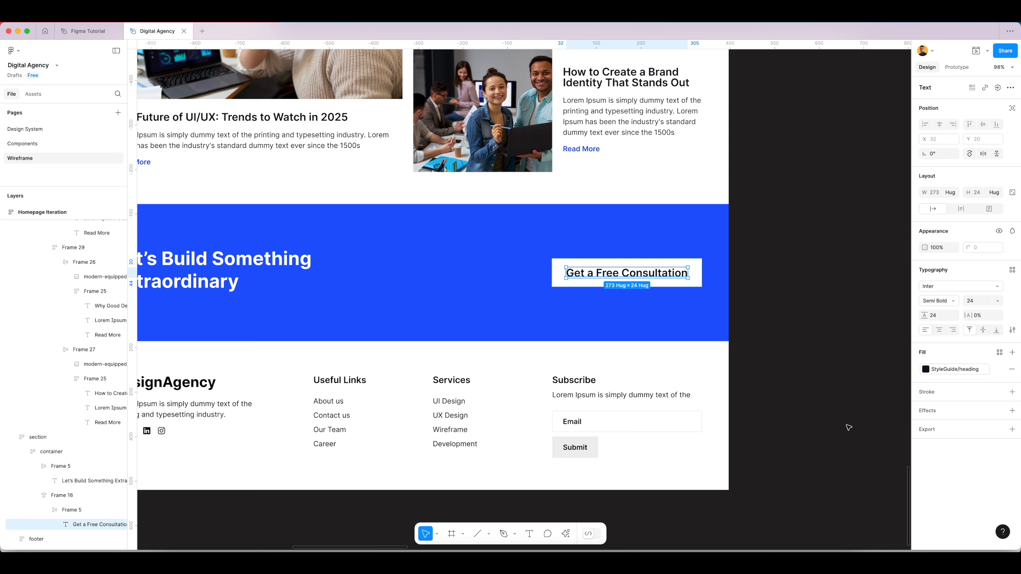
pyautogui.click(789, 279)
# Step: Set the fill of the DesignAgency logo text in the footer to the StyleGuide heading variable
pyautogui.scroll(-5, 495, 281)
pyautogui.moveTo(509, 324); pyautogui.dragTo(572, 291)
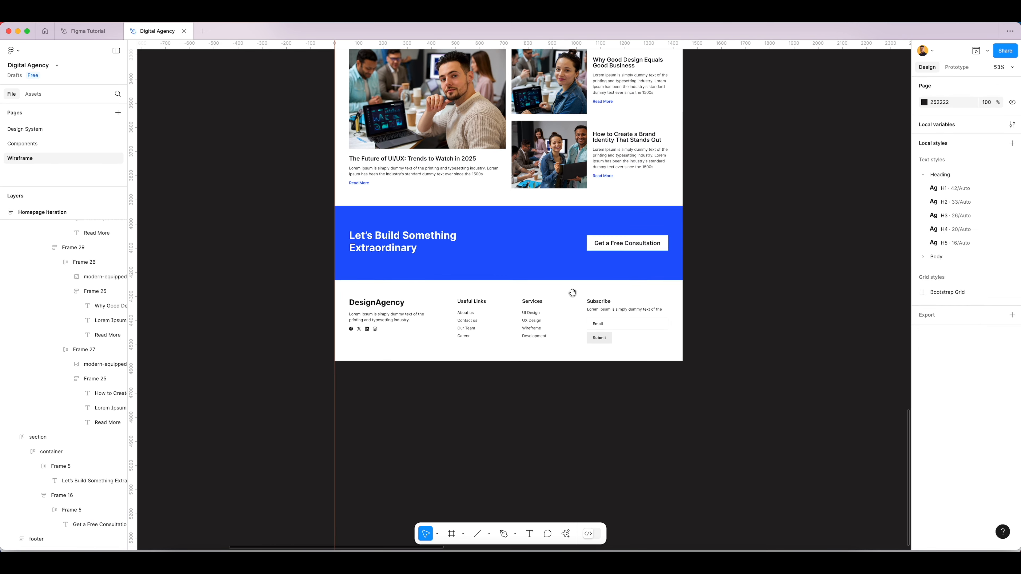
pyautogui.scroll(8, 410, 310)
pyautogui.keyDown('super'); pyautogui.click(338, 287); pyautogui.keyUp('super')
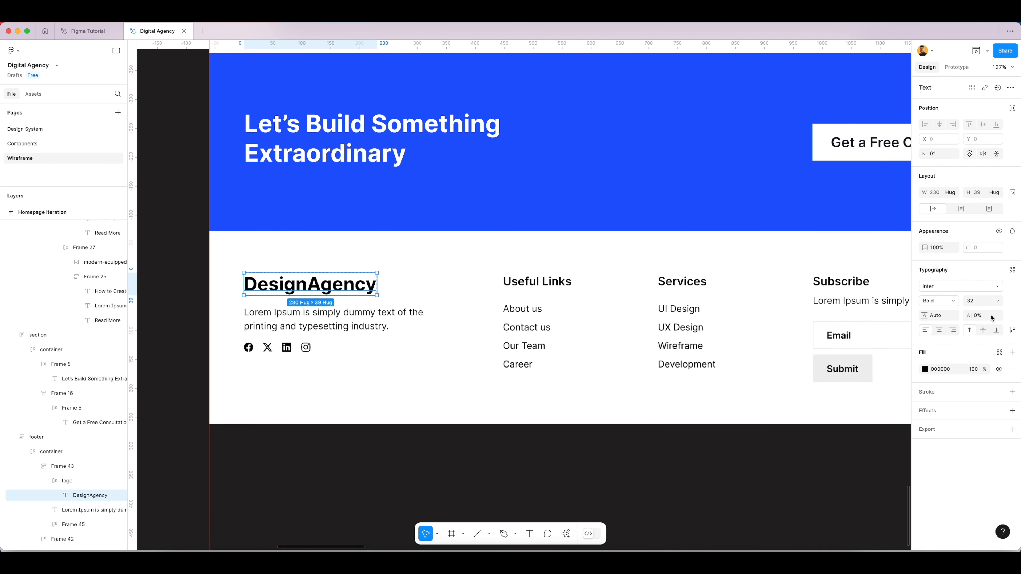
pyautogui.click(999, 353)
pyautogui.write('head')
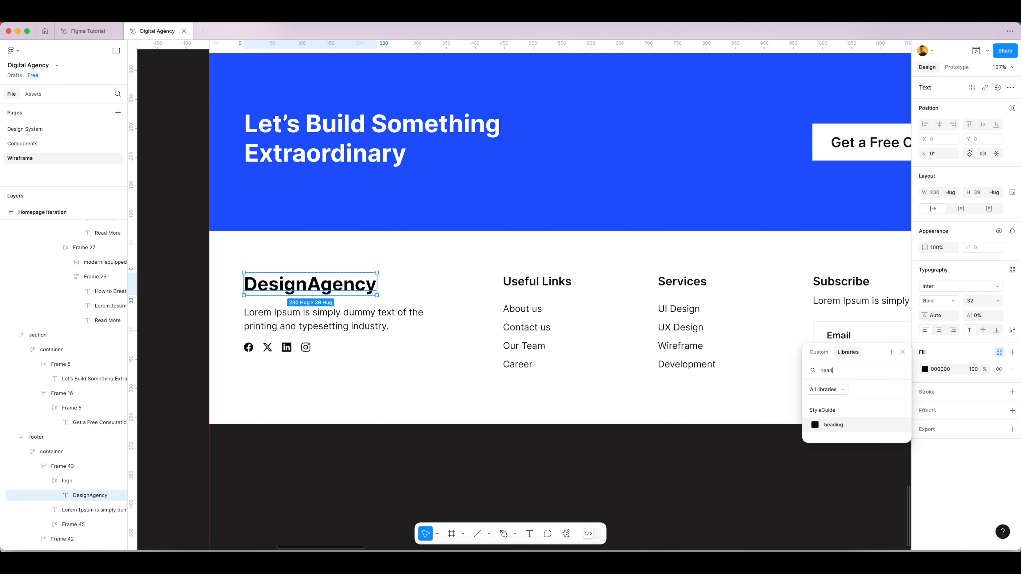
pyautogui.click(851, 427)
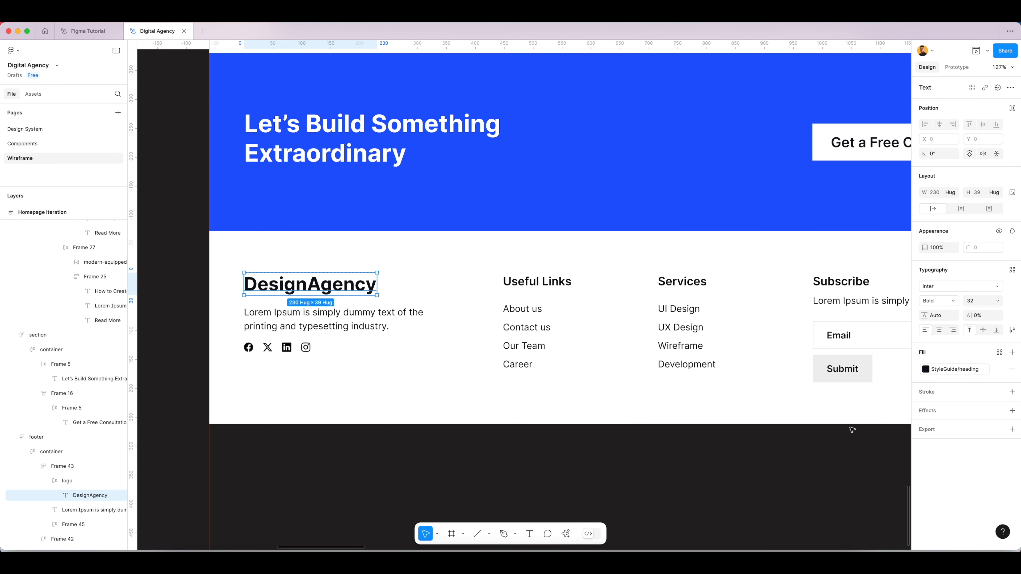
# Step: Set the fill of the footer paragraph under the DesignAgency logo to the StyleGuide body variable
pyautogui.click(276, 312)
pyautogui.click(1000, 352)
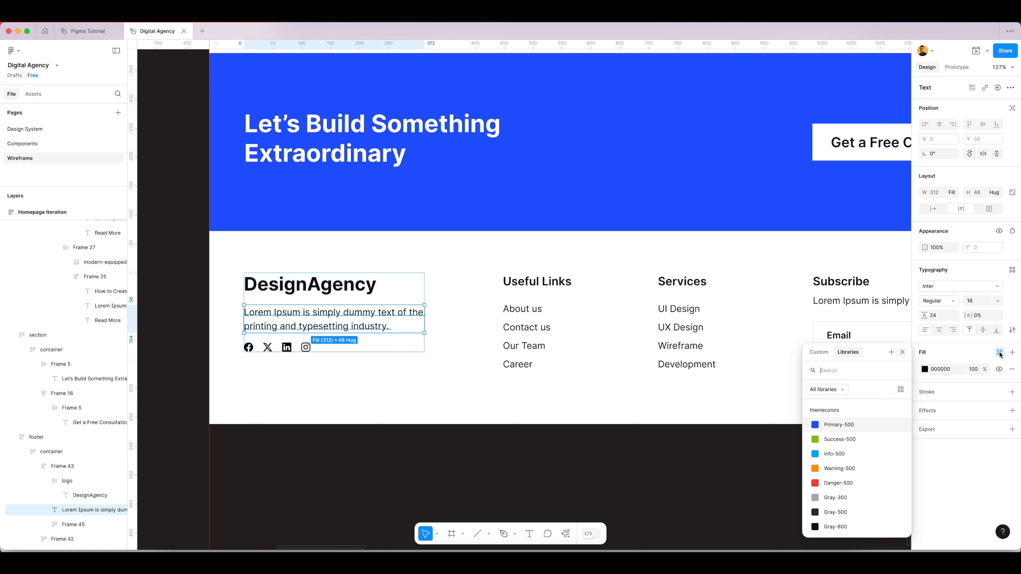
pyautogui.write('body')
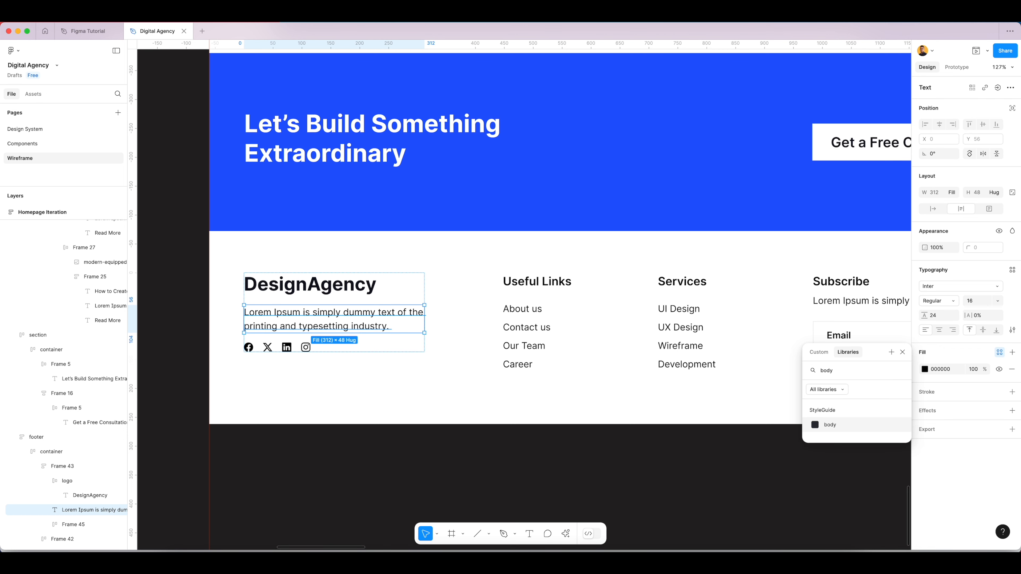
pyautogui.click(846, 428)
pyautogui.hscroll(5, 563, 322)
pyautogui.keyDown('shift'); pyautogui.click(448, 285); pyautogui.keyUp('shift')
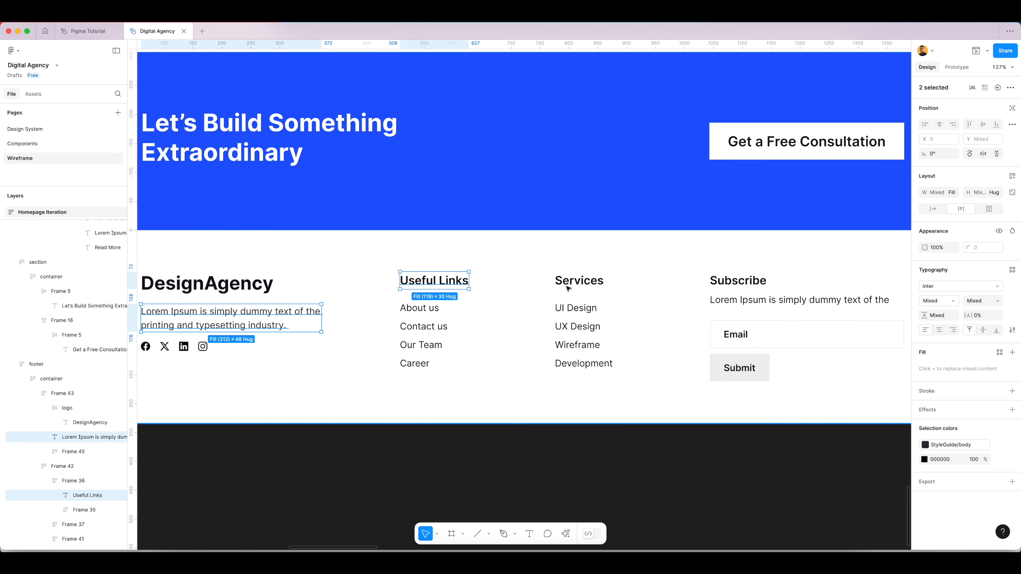
pyautogui.keyDown('shift'); pyautogui.click(579, 283); pyautogui.keyUp('shift')
pyautogui.keyDown('shift'); pyautogui.click(719, 281); pyautogui.keyUp('shift')
pyautogui.hscroll(5, 723, 283)
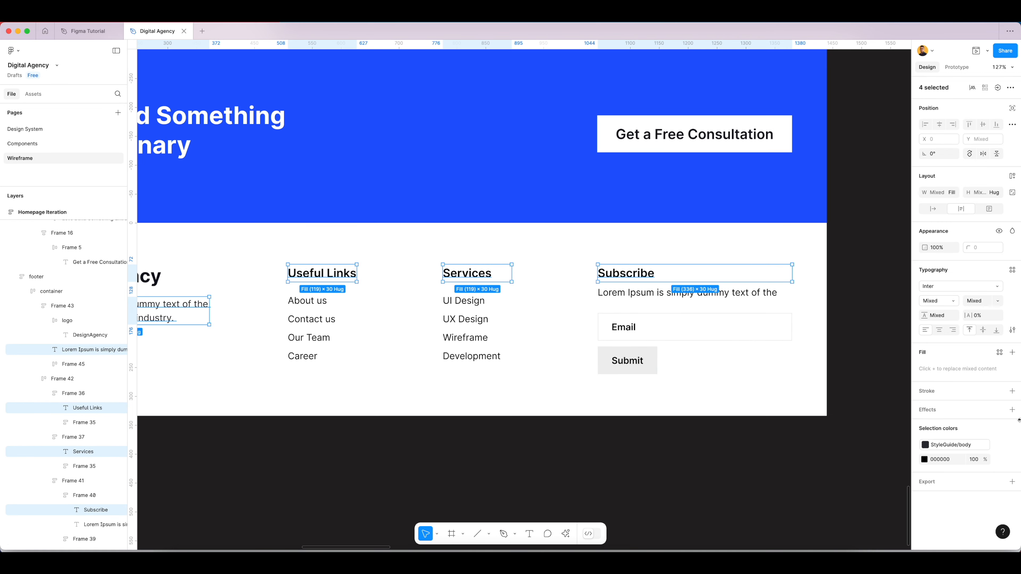
pyautogui.click(603, 509)
# Step: Set the fill of the footer headings Useful Links, Services and Subscribe to the StyleGuide heading variable
pyautogui.click(322, 274)
pyautogui.keyDown('shift'); pyautogui.click(466, 273); pyautogui.keyUp('shift')
pyautogui.keyDown('shift'); pyautogui.click(609, 278); pyautogui.keyUp('shift')
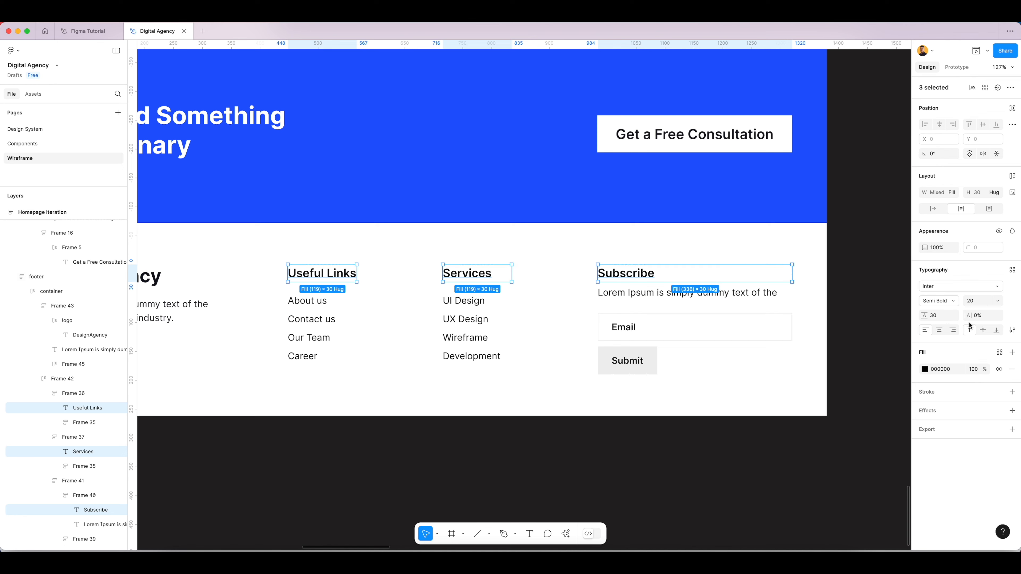
pyautogui.click(1000, 353)
pyautogui.write('head')
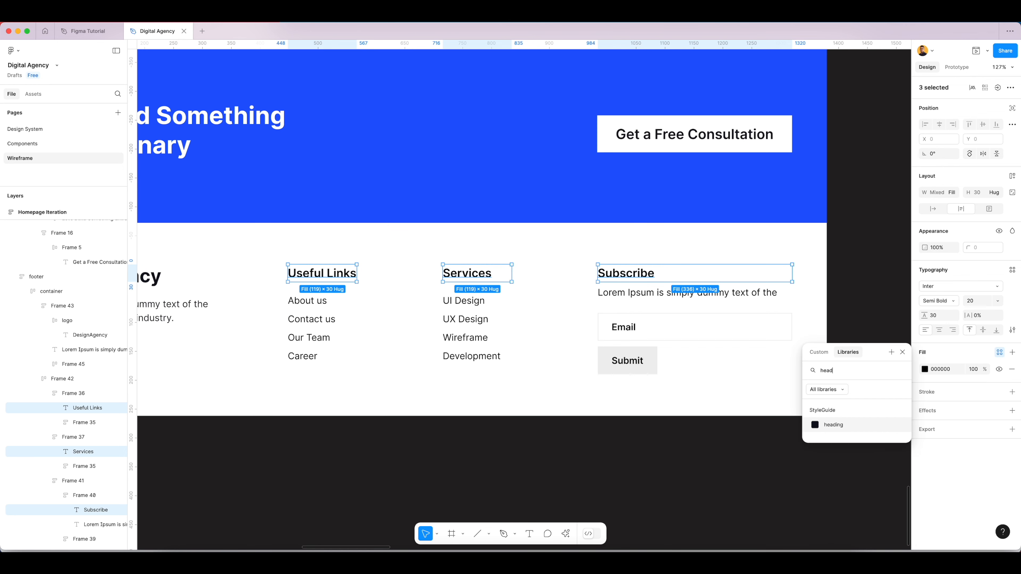
pyautogui.click(833, 425)
# Step: Set the fill of all eight footer links under Useful Links and Services to the StyleGuide body variable
pyautogui.click(346, 298)
pyautogui.click(307, 301)
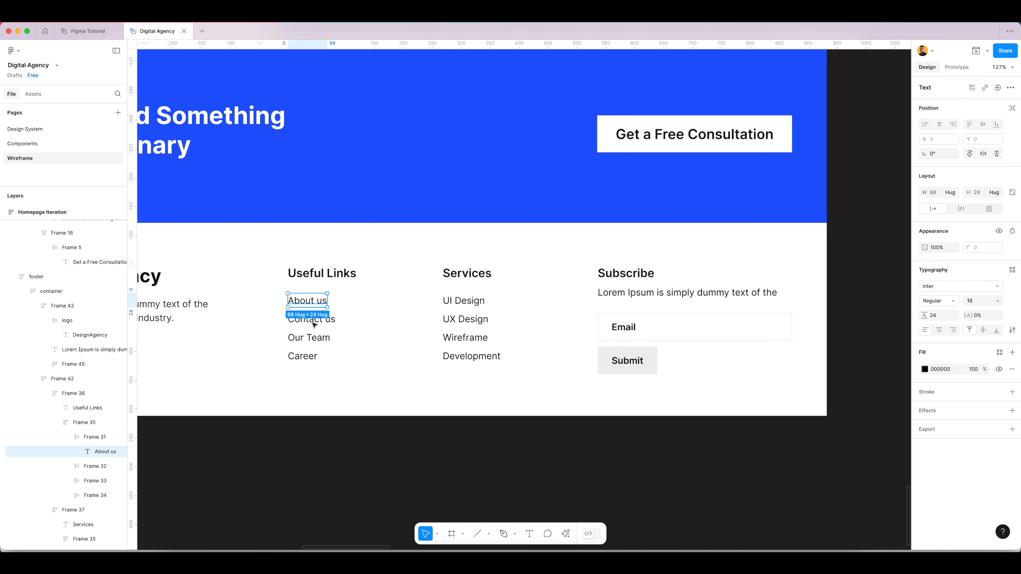
pyautogui.keyDown('shift'); pyautogui.click(310, 321); pyautogui.keyUp('shift')
pyautogui.keyDown('shift'); pyautogui.click(309, 340); pyautogui.keyUp('shift')
pyautogui.keyDown('shift'); pyautogui.click(302, 356); pyautogui.keyUp('shift')
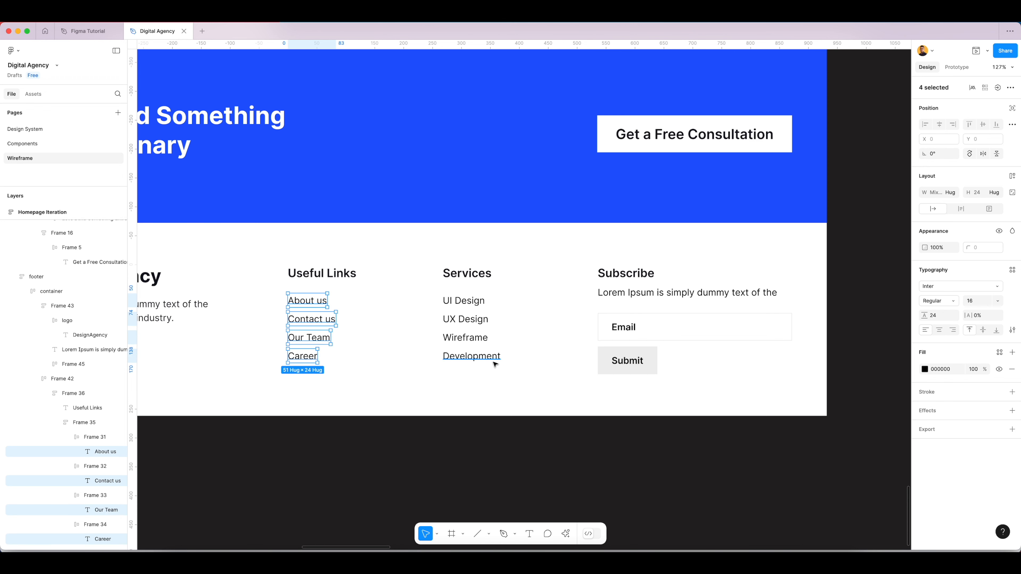
pyautogui.keyDown('shift'); pyautogui.click(481, 356); pyautogui.keyUp('shift')
pyautogui.keyDown('shift'); pyautogui.click(470, 338); pyautogui.keyUp('shift')
pyautogui.keyDown('shift'); pyautogui.click(478, 321); pyautogui.keyUp('shift')
pyautogui.keyDown('shift'); pyautogui.click(464, 300); pyautogui.keyUp('shift')
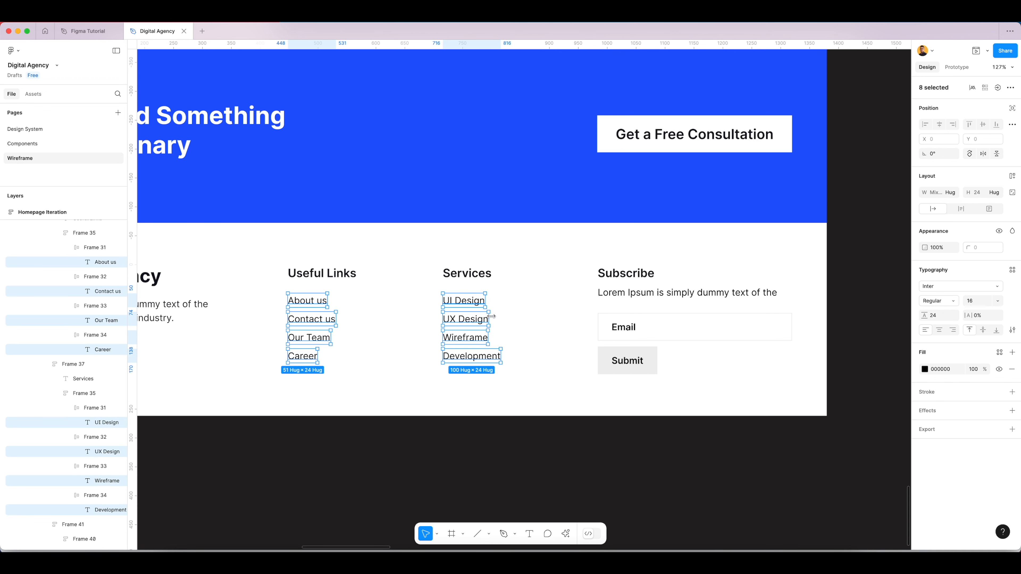
pyautogui.click(999, 352)
pyautogui.write('body')
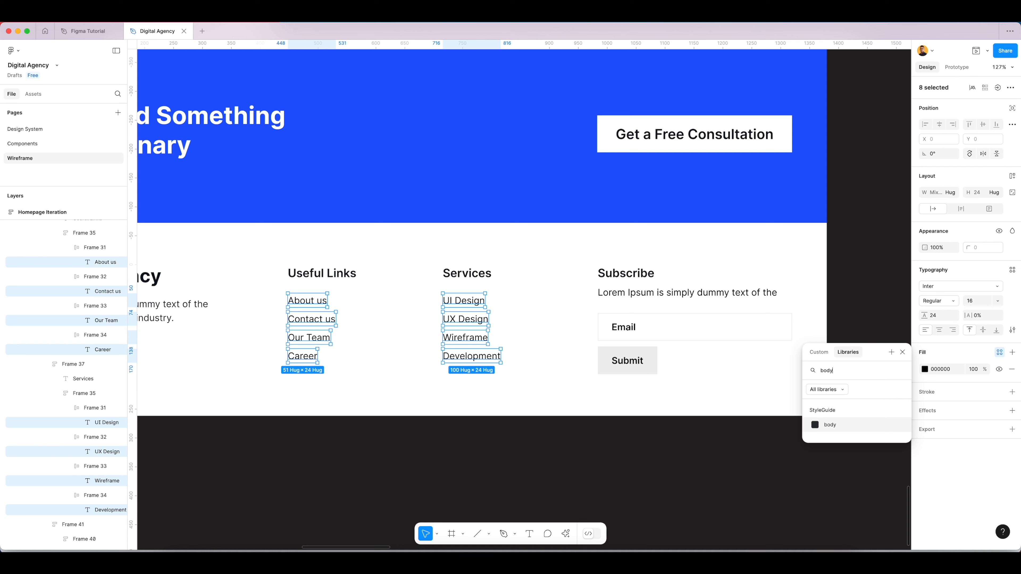
pyautogui.click(841, 427)
# Step: Set the fill of the paragraph under the Subscribe heading to the StyleGuide body variable
pyautogui.click(666, 293)
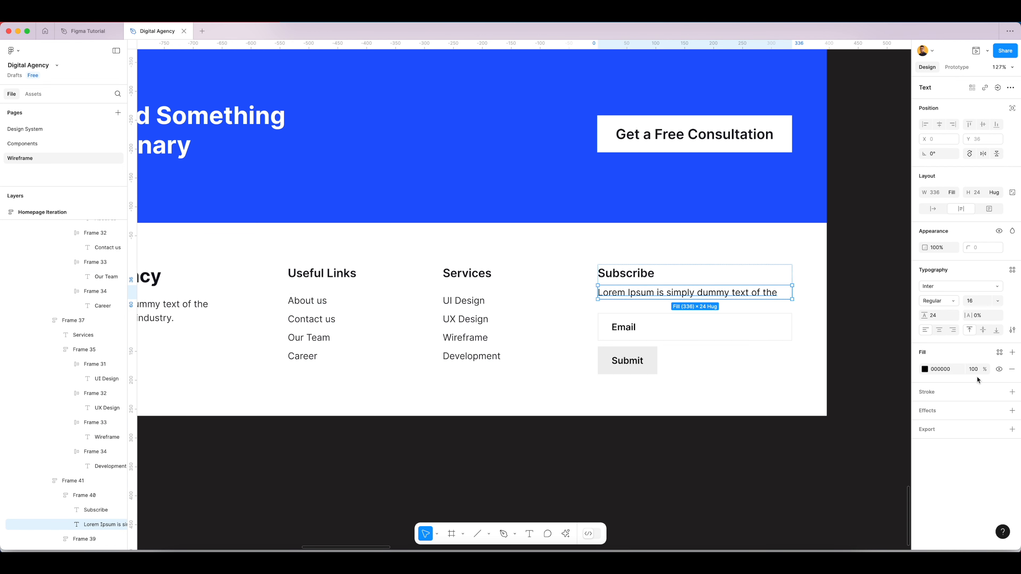
pyautogui.click(999, 353)
pyautogui.write('body')
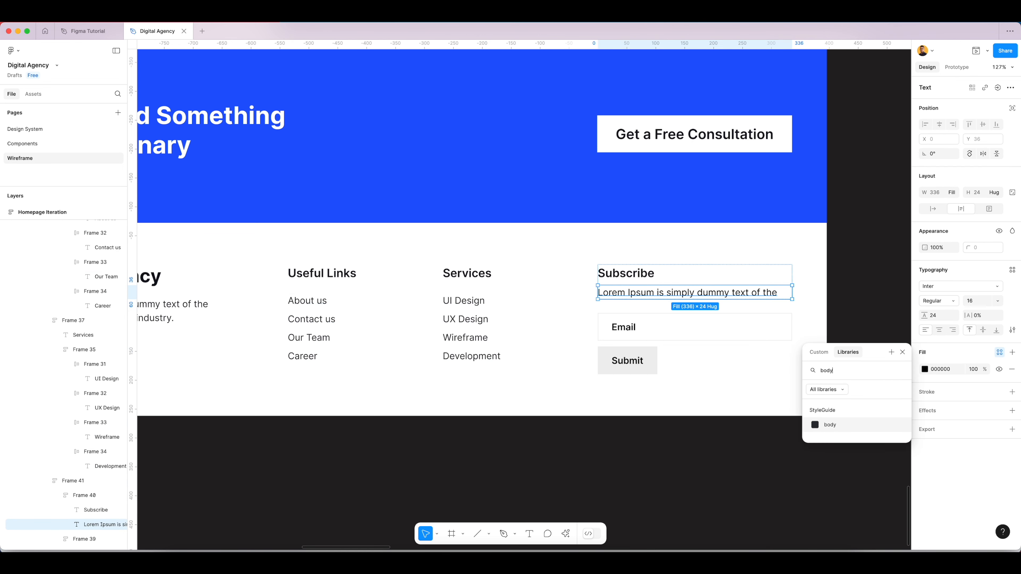
pyautogui.click(839, 425)
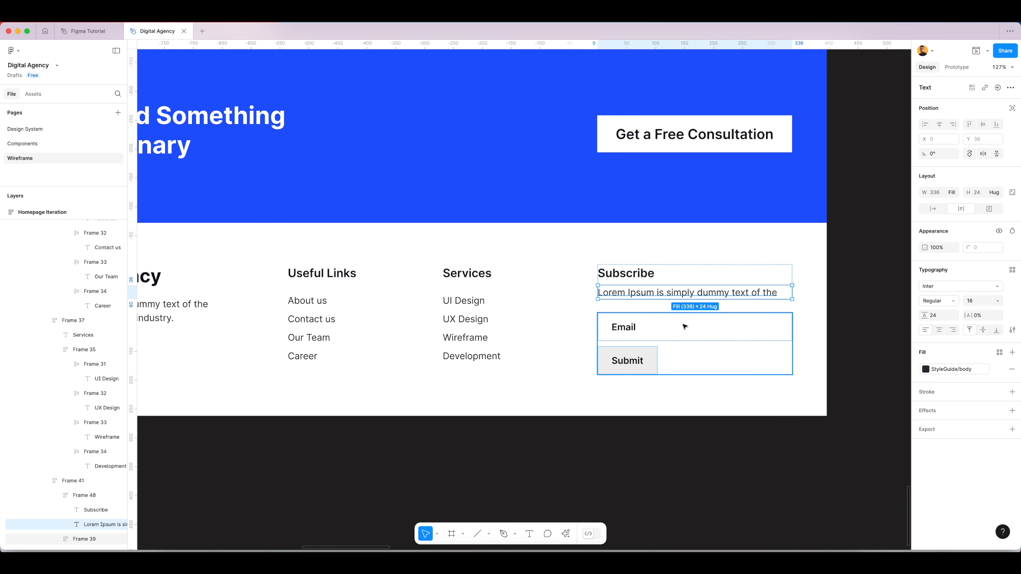
# Step: Set the stroke of the footer's Email input field to the StyleGuide border variable
pyautogui.click(684, 327)
pyautogui.click(999, 351)
pyautogui.scroll(-3, 860, 461)
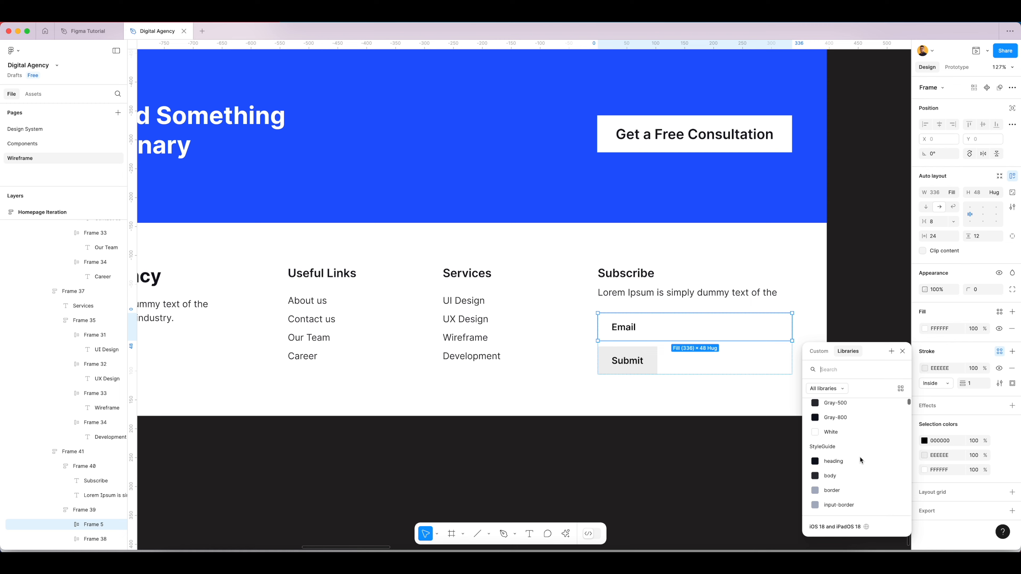
pyautogui.click(840, 491)
pyautogui.click(819, 435)
pyautogui.scroll(4, 819, 436)
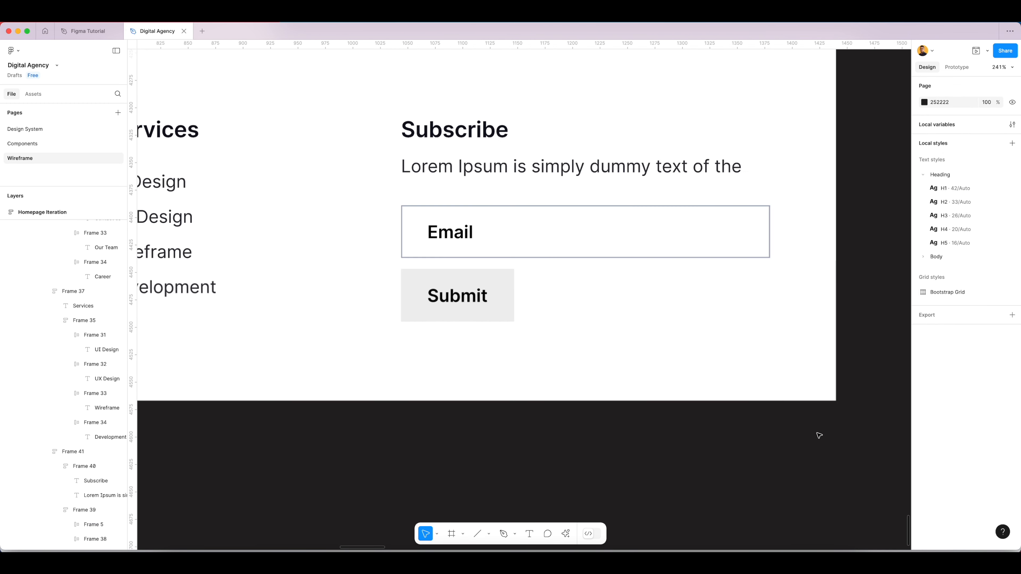
pyautogui.scroll(-4, 570, 326)
pyautogui.scroll(-6, 570, 326)
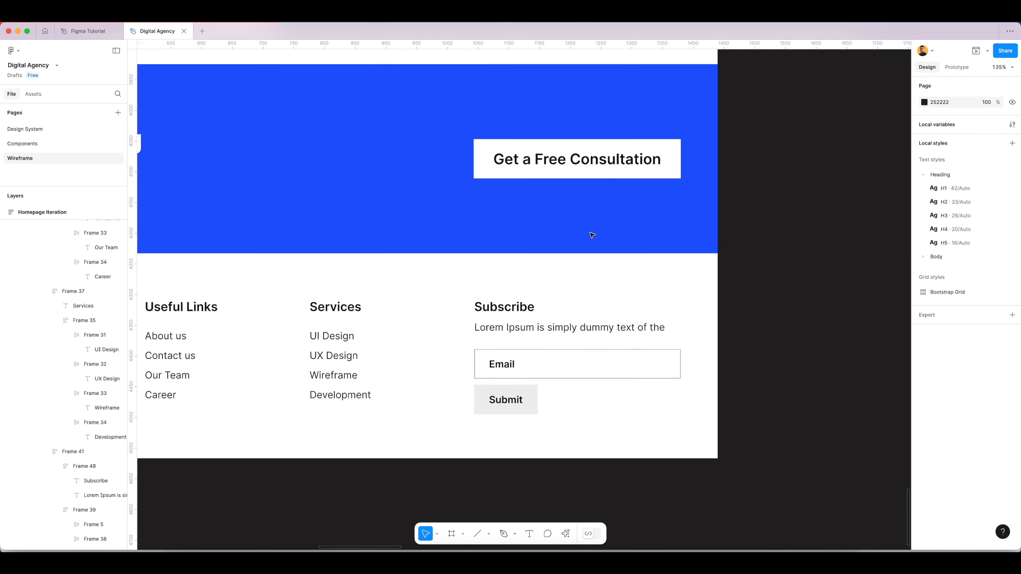
# Step: Insert an instance of this file's button component below the grey Submit button in the footer's Subscribe form
pyautogui.scroll(5, 628, 210)
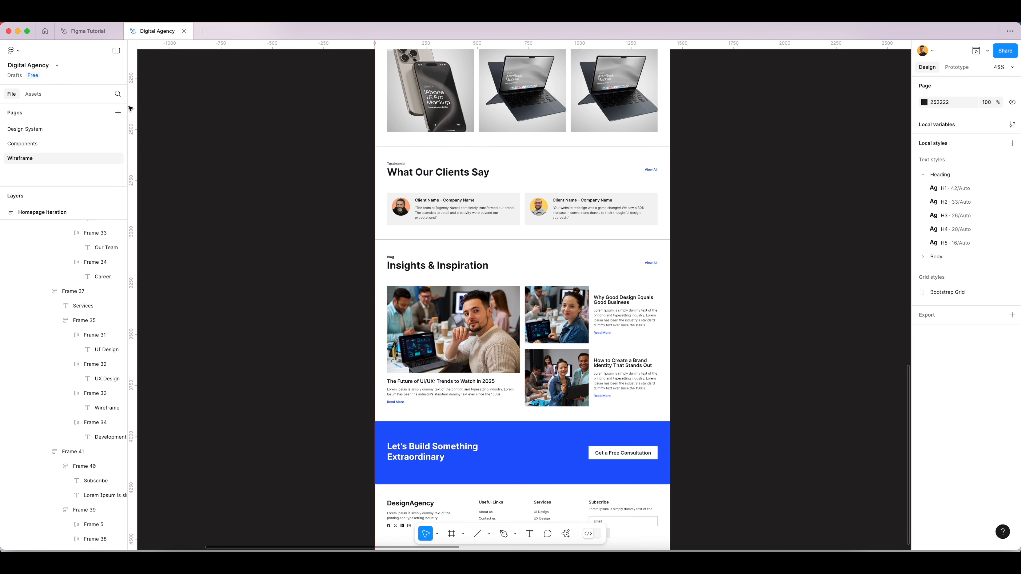
pyautogui.click(27, 96)
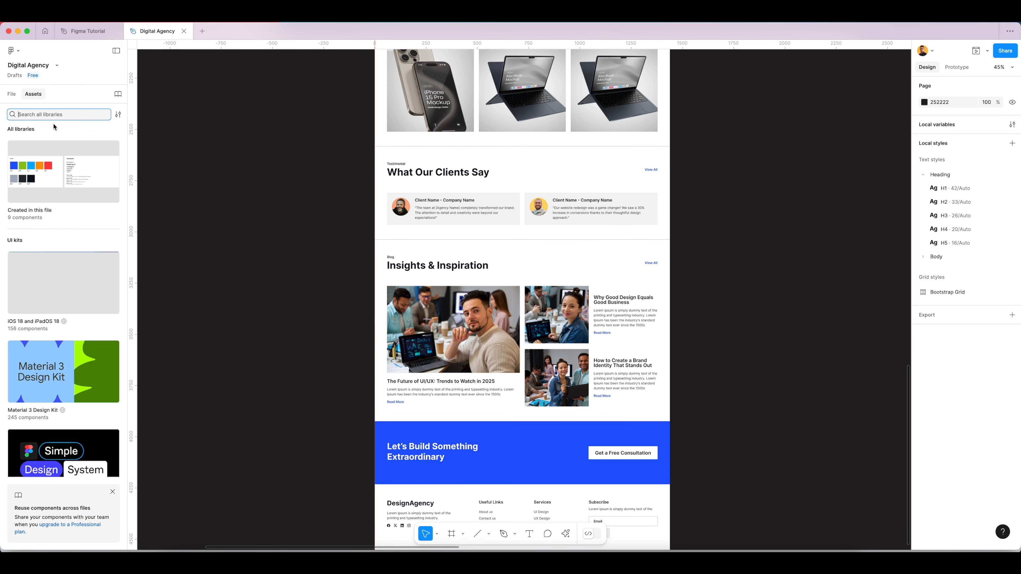
pyautogui.scroll(-2, 48, 279)
pyautogui.scroll(2, 48, 279)
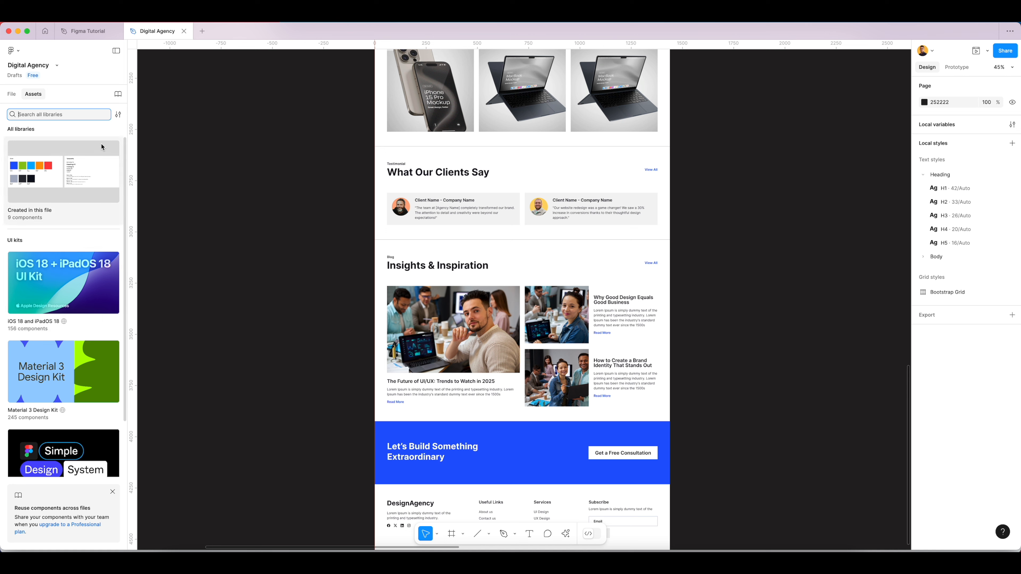
pyautogui.click(119, 117)
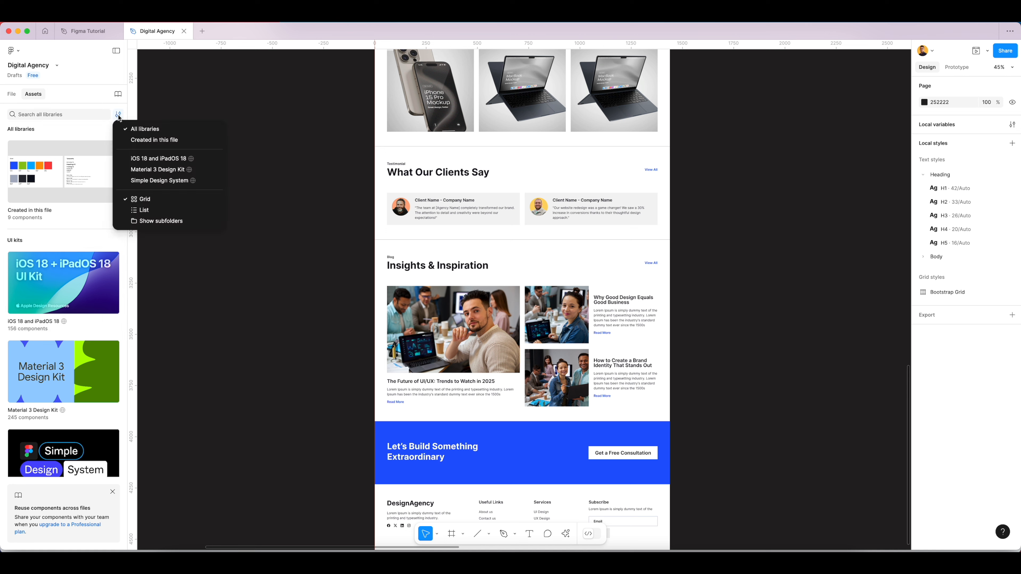
pyautogui.click(142, 139)
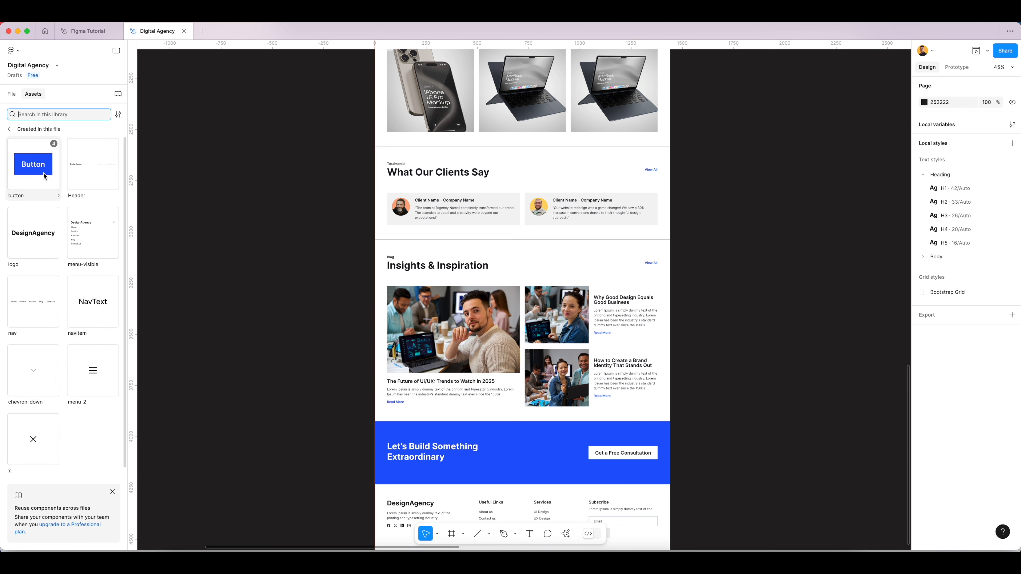
pyautogui.scroll(-6, 527, 270)
pyautogui.moveTo(40, 171); pyautogui.dragTo(611, 300)
# Step: Change the inserted button's text to "Submit" and delete the old grey Submit button
pyautogui.scroll(10, 611, 299)
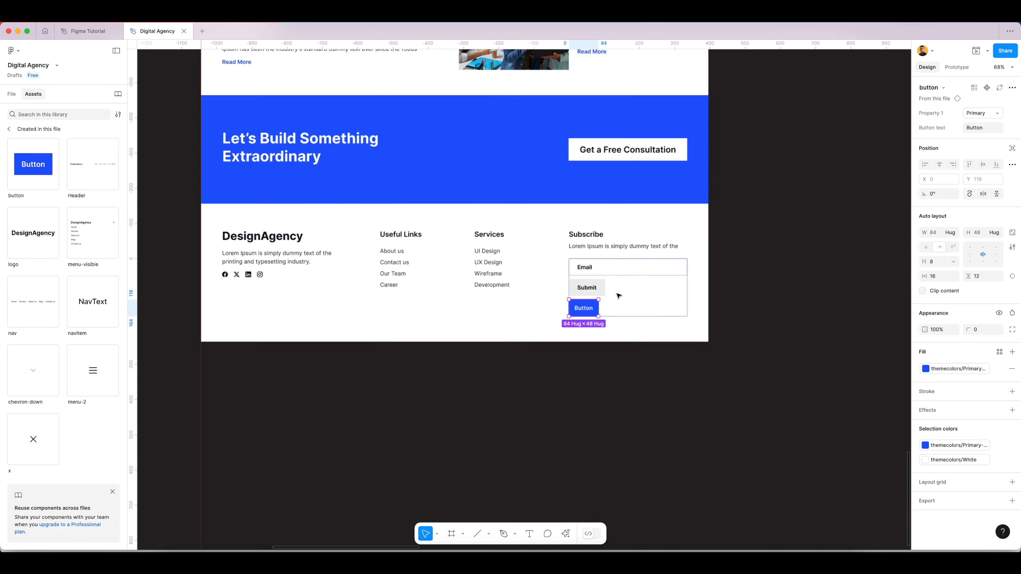
pyautogui.scroll(-1, 561, 313)
pyautogui.doubleClick(550, 326)
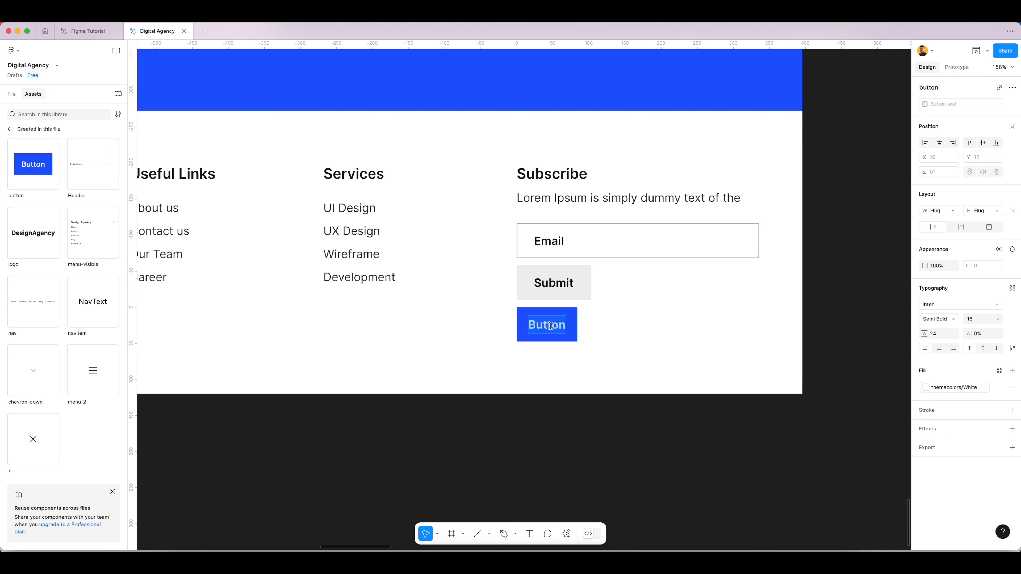
pyautogui.write('Submit')
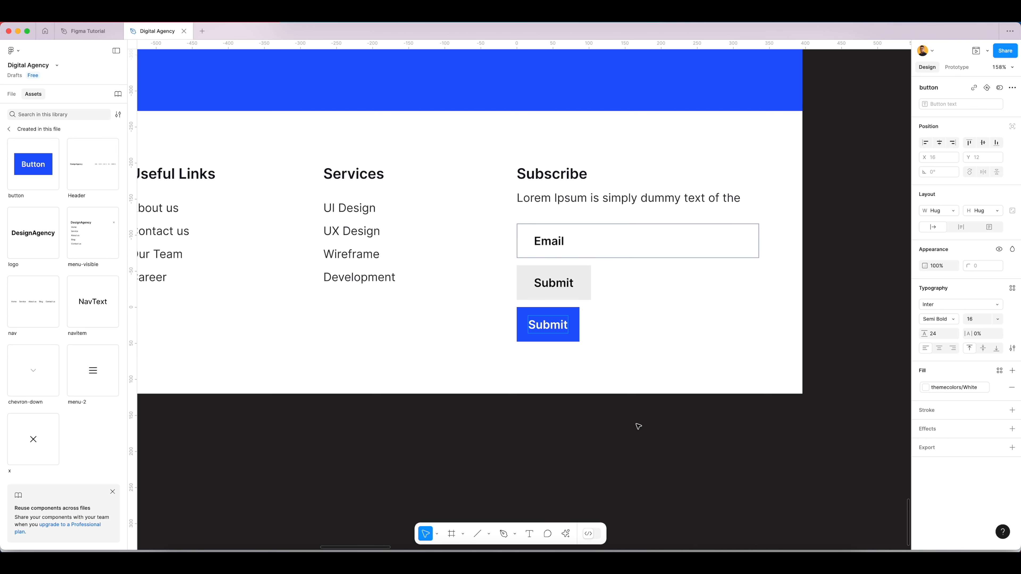
pyautogui.click(563, 282)
pyautogui.press('Delete')
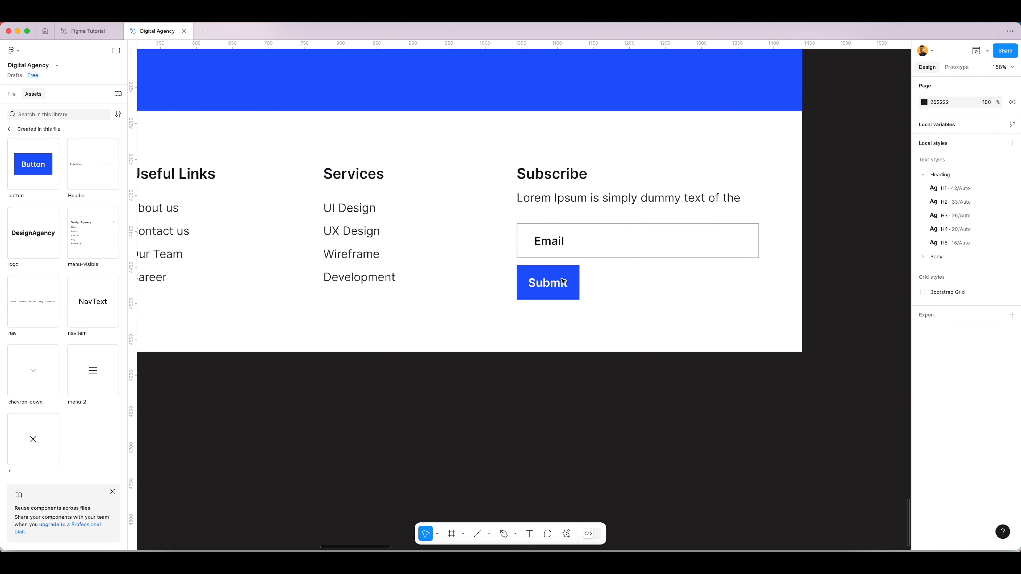
# Step: Review the whole Homepage Iteration frame from the footer up to the hero section, checking the applied colours and styles
pyautogui.scroll(-10, 673, 382)
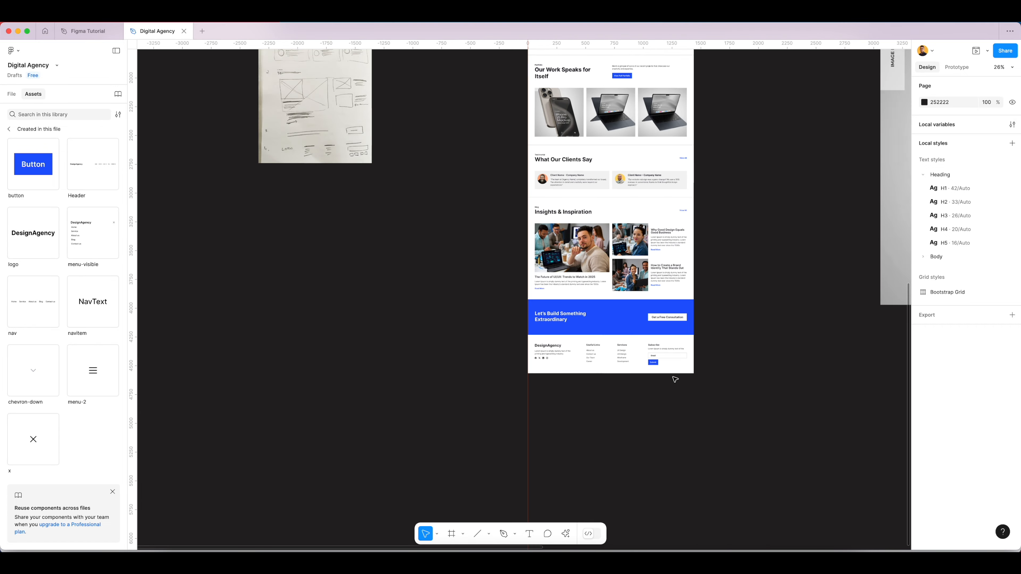
pyautogui.moveTo(716, 168); pyautogui.dragTo(652, 287)
pyautogui.scroll(5, 641, 180)
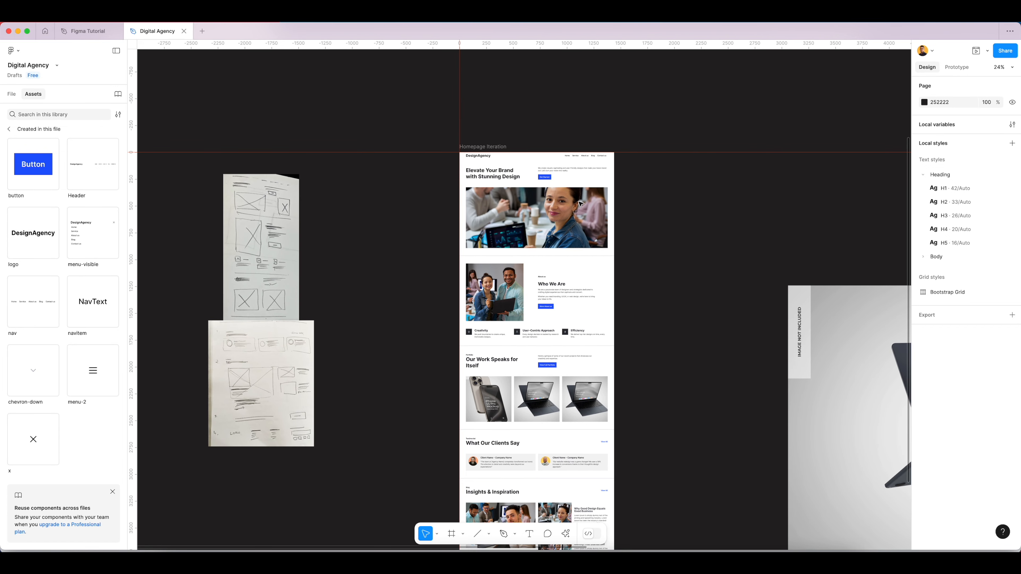
pyautogui.scroll(3, 519, 182)
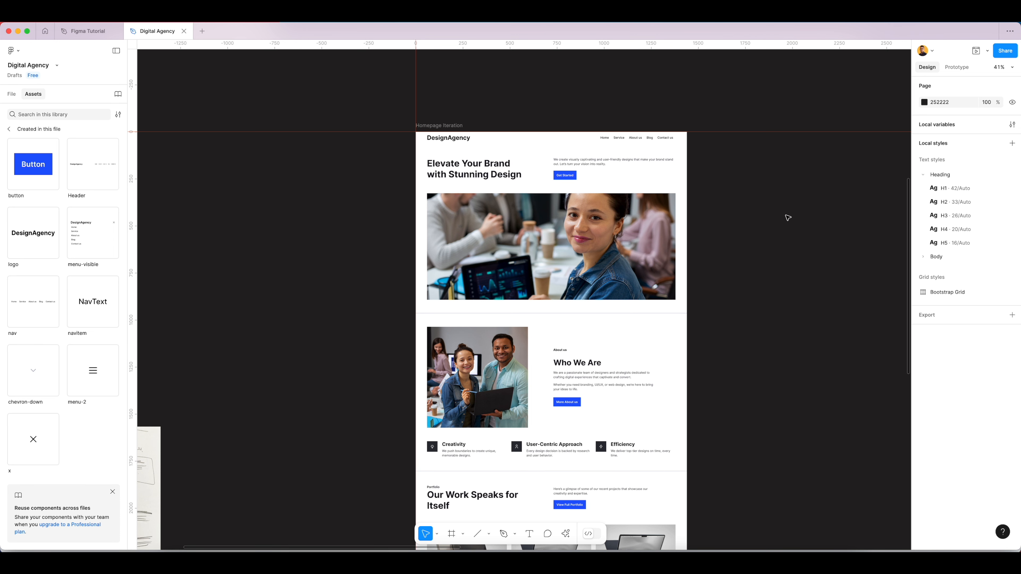
pyautogui.keyDown('ctrl'); pyautogui.scroll(-5, 648, 208); pyautogui.keyUp('ctrl')
pyautogui.moveTo(719, 333); pyautogui.dragTo(557, 255)
pyautogui.click(483, 267)
pyautogui.click(550, 208)
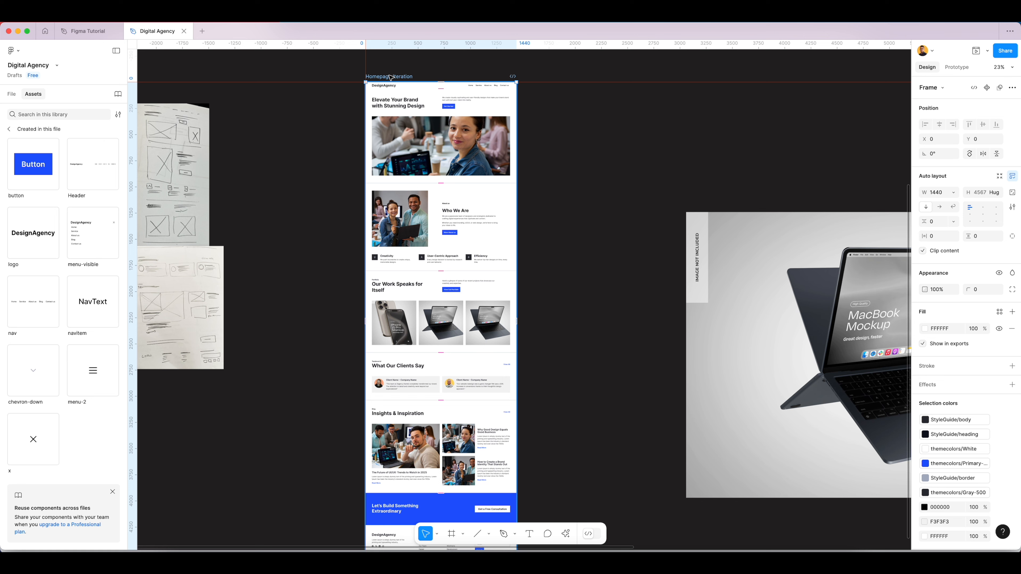
pyautogui.hscroll(-4, 594, 265)
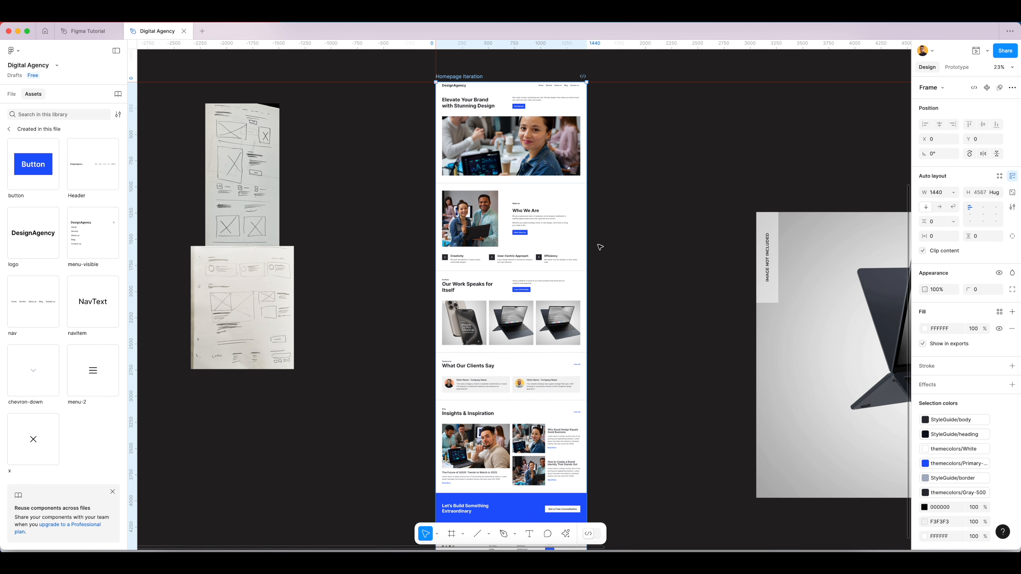
pyautogui.scroll(5, 498, 103)
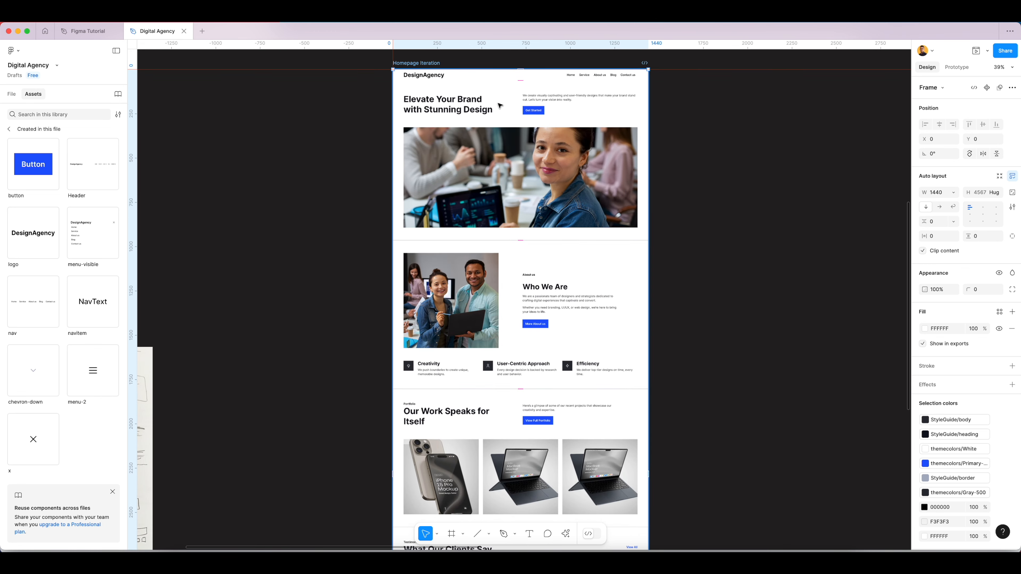
pyautogui.scroll(3, 499, 105)
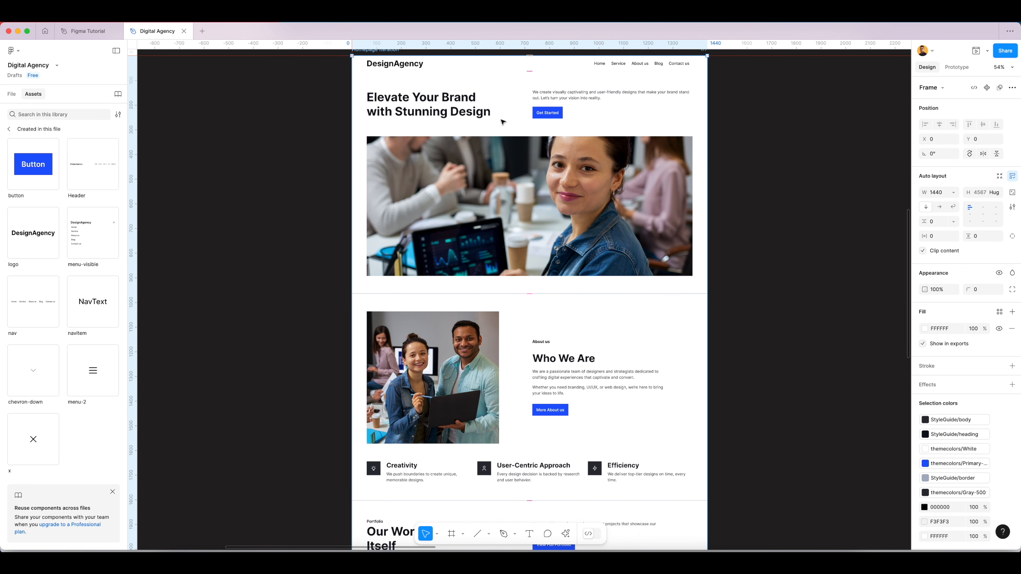
pyautogui.scroll(3, 514, 161)
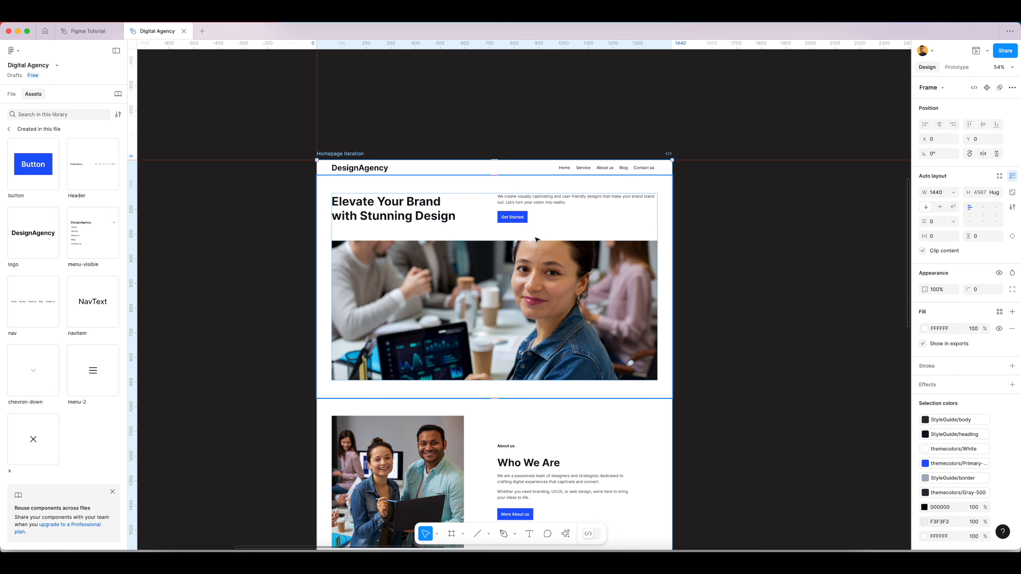
pyautogui.click(778, 210)
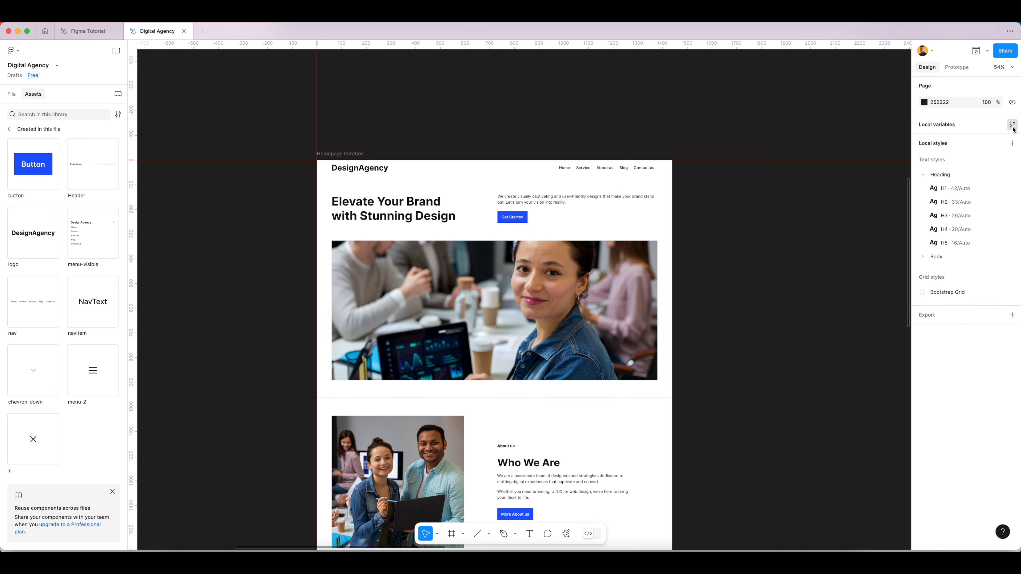
# Step: Open the file's local variables beside the homepage and show only the StyleGuide group
pyautogui.click(1012, 125)
pyautogui.moveTo(481, 82); pyautogui.dragTo(705, 94)
pyautogui.hscroll(3, 363, 259)
pyautogui.scroll(2, 363, 258)
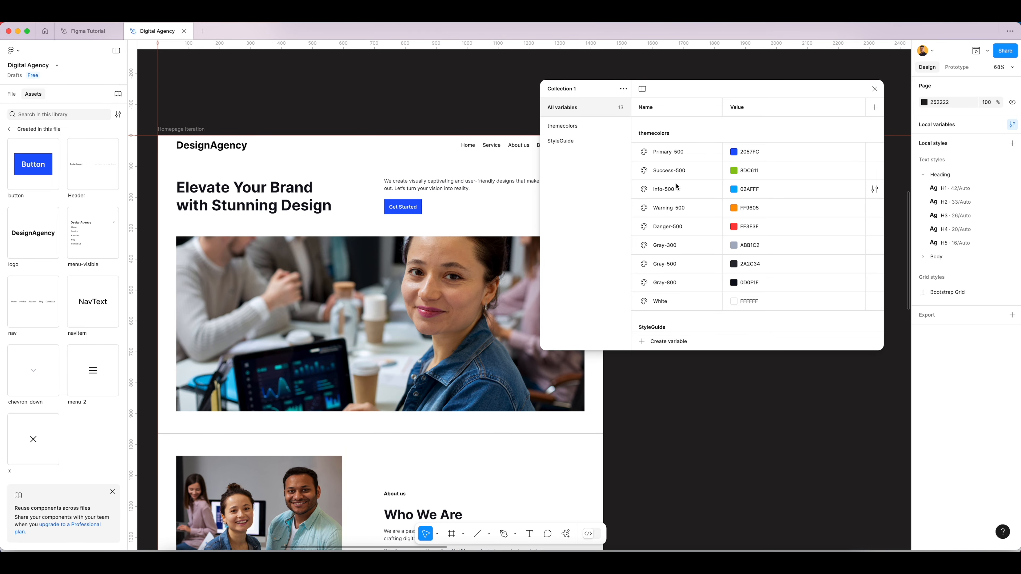
pyautogui.click(577, 142)
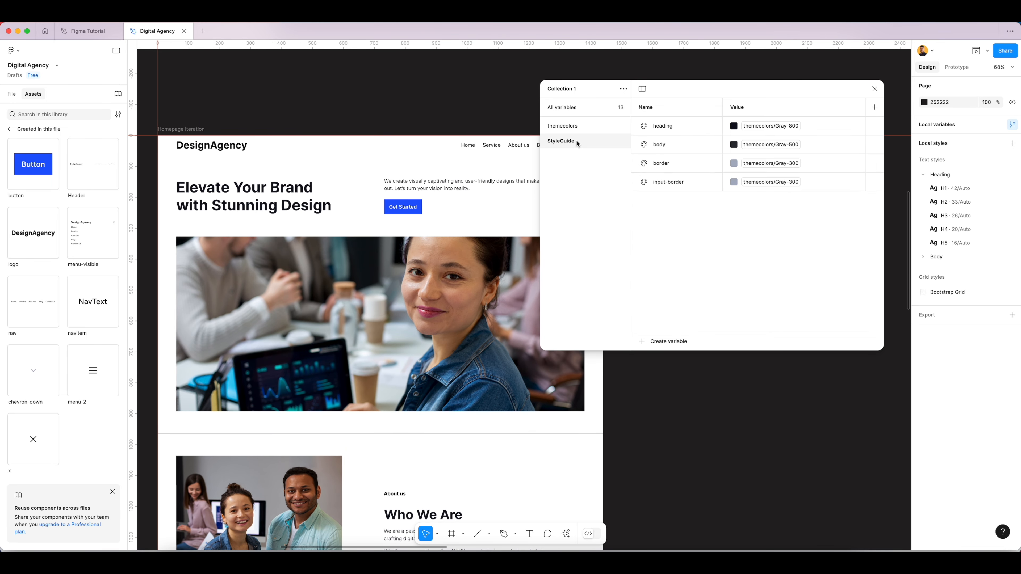
# Step: Set the StyleGuide heading variable to themecolors/Primary-500 and check the headings across the homepage sections
pyautogui.click(789, 127)
pyautogui.scroll(5, 769, 237)
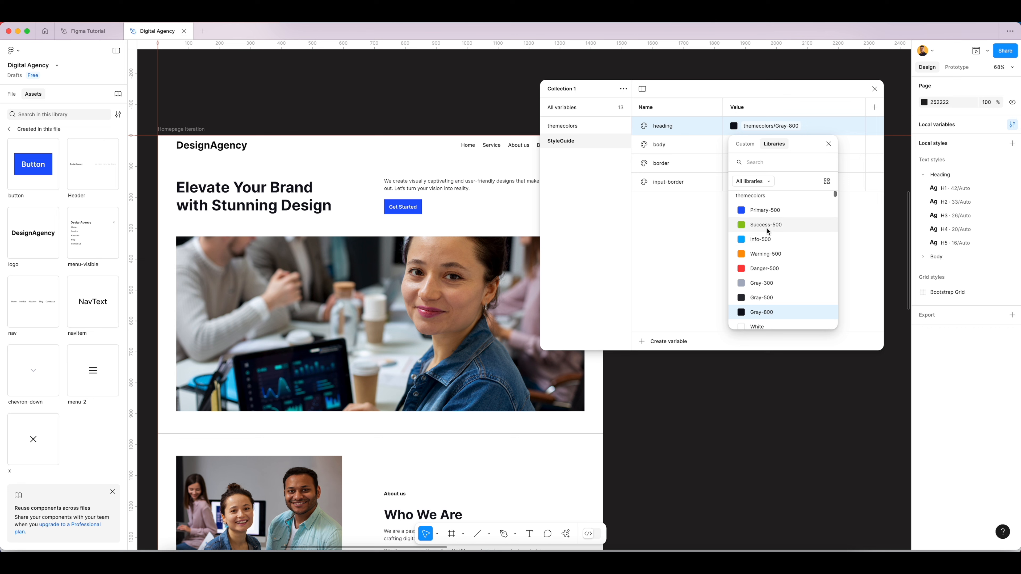
pyautogui.click(768, 212)
pyautogui.scroll(-10, 371, 280)
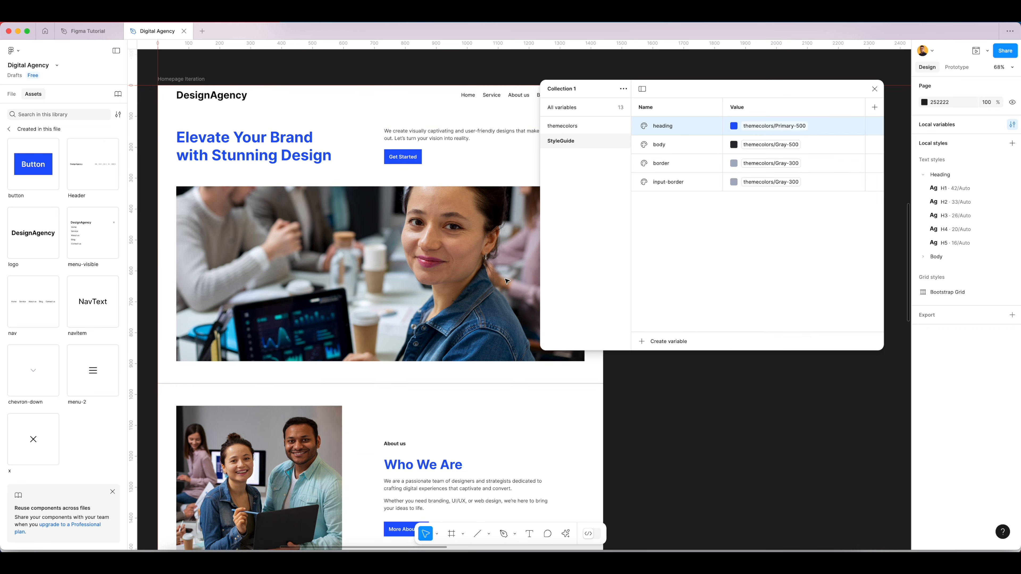
pyautogui.scroll(8, 410, 262)
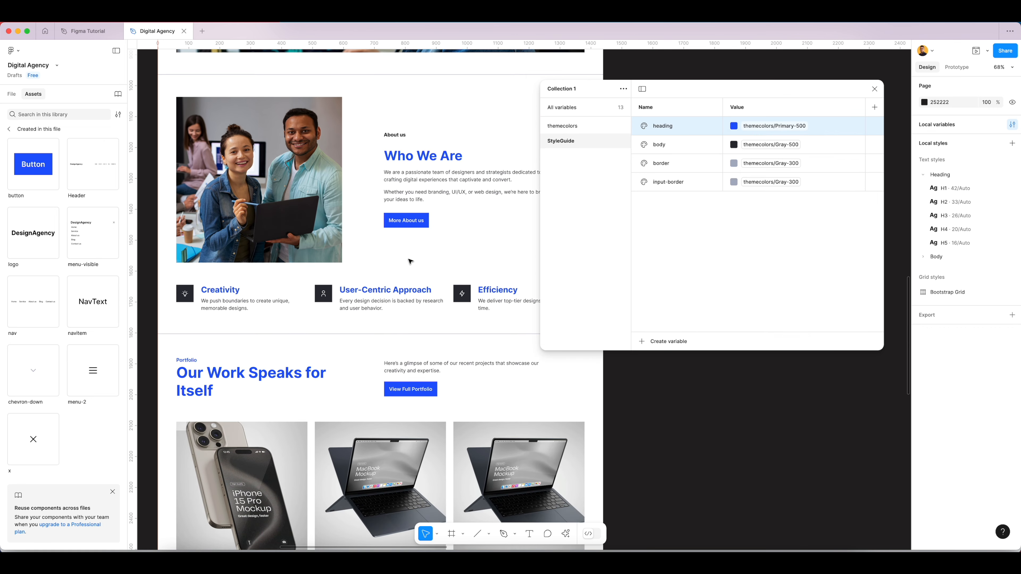
pyautogui.scroll(1, 409, 261)
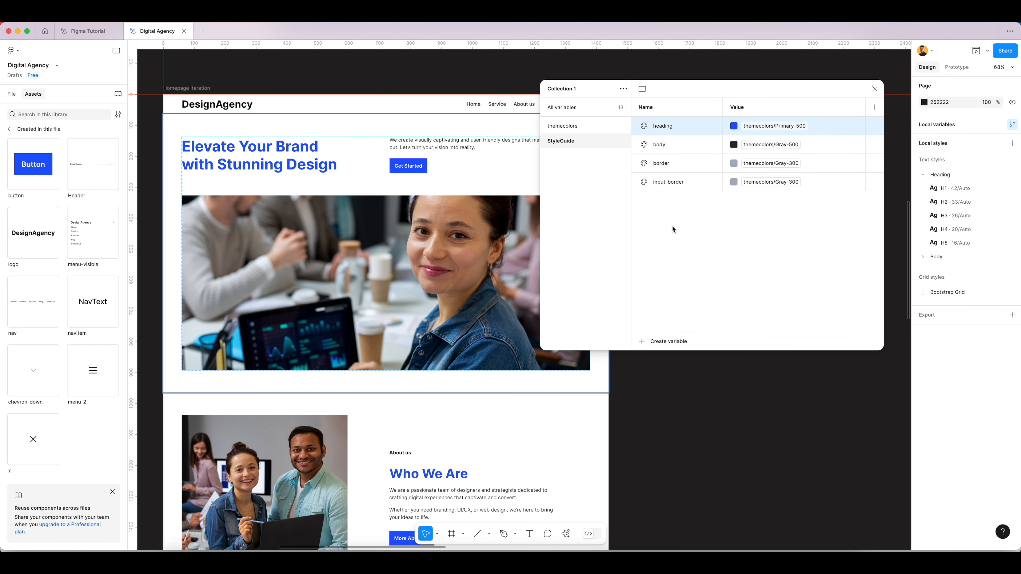
# Step: Set the StyleGuide heading variable back to themecolors/Gray-800
pyautogui.click(774, 126)
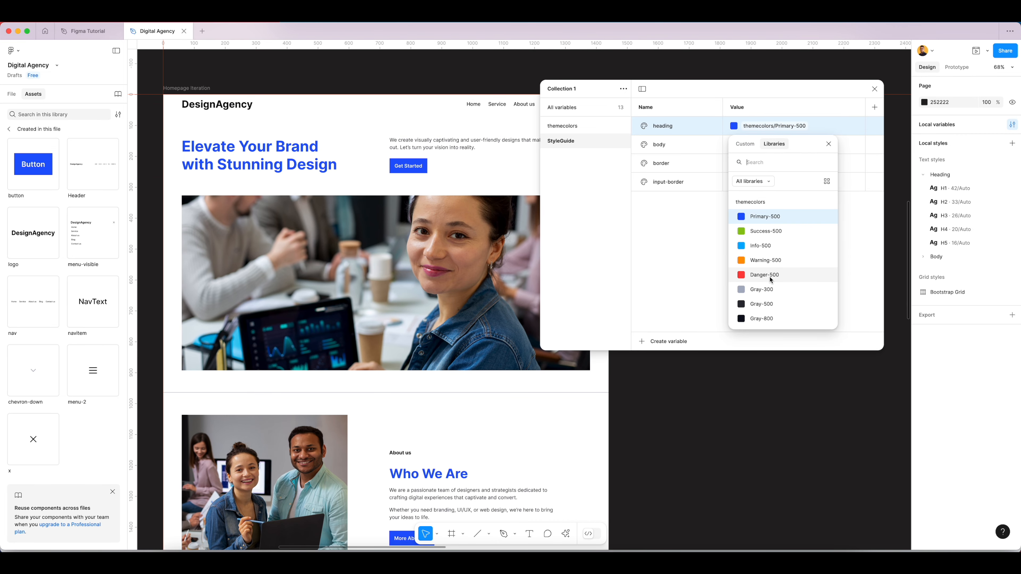
pyautogui.scroll(-2, 774, 292)
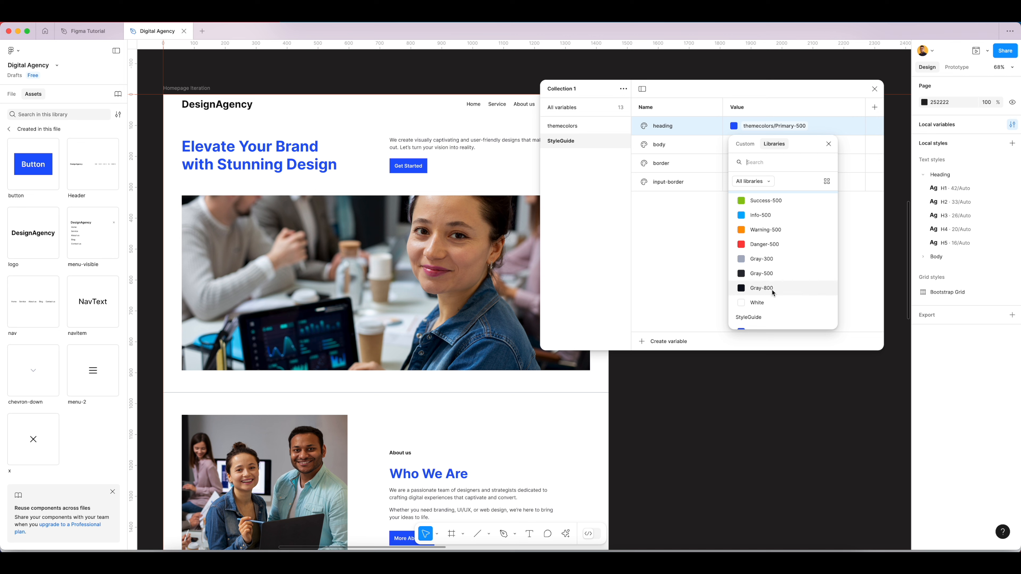
pyautogui.click(773, 288)
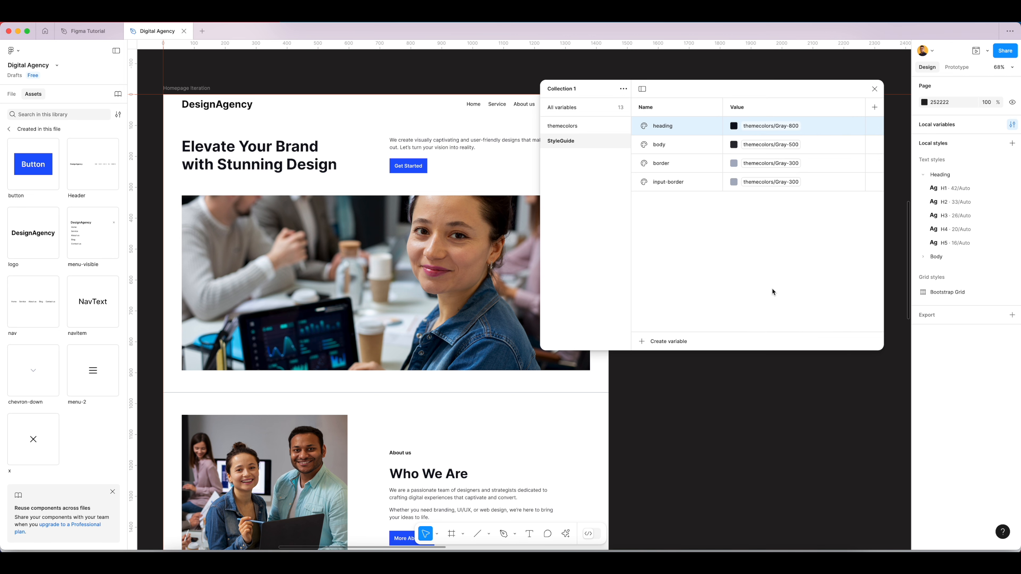
# Step: Set the StyleGuide body variable to themecolors/Gray-300 and check the paragraph text on the homepage
pyautogui.hscroll(2, 467, 148)
pyautogui.click(768, 144)
pyautogui.click(769, 144)
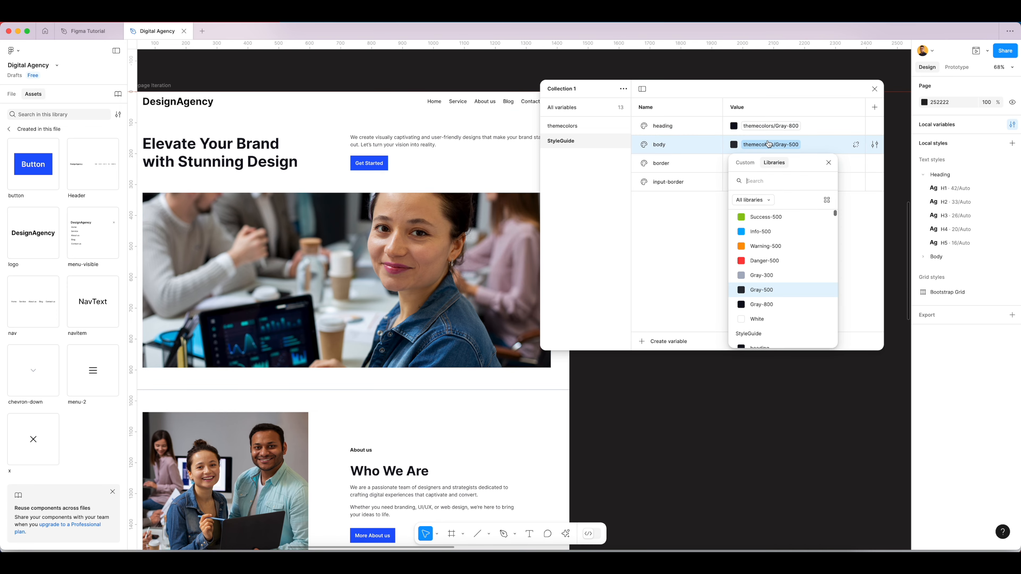
pyautogui.click(758, 276)
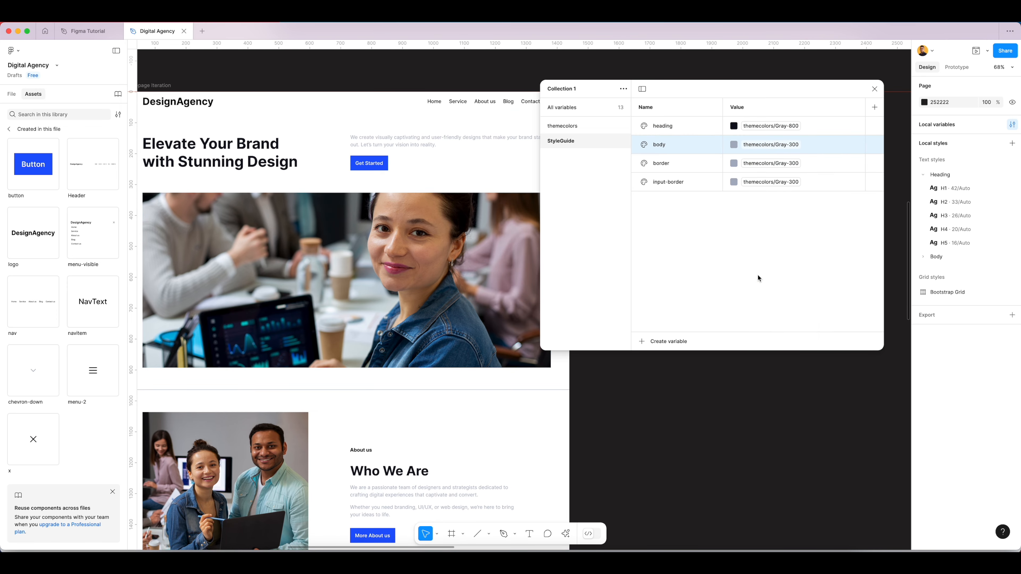
pyautogui.scroll(-5, 401, 327)
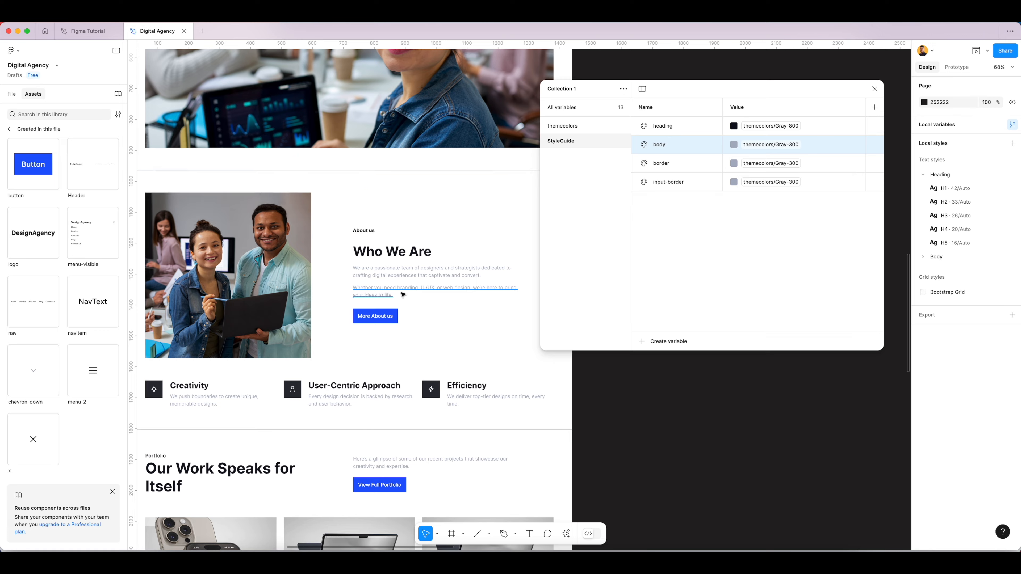
pyautogui.scroll(5, 409, 296)
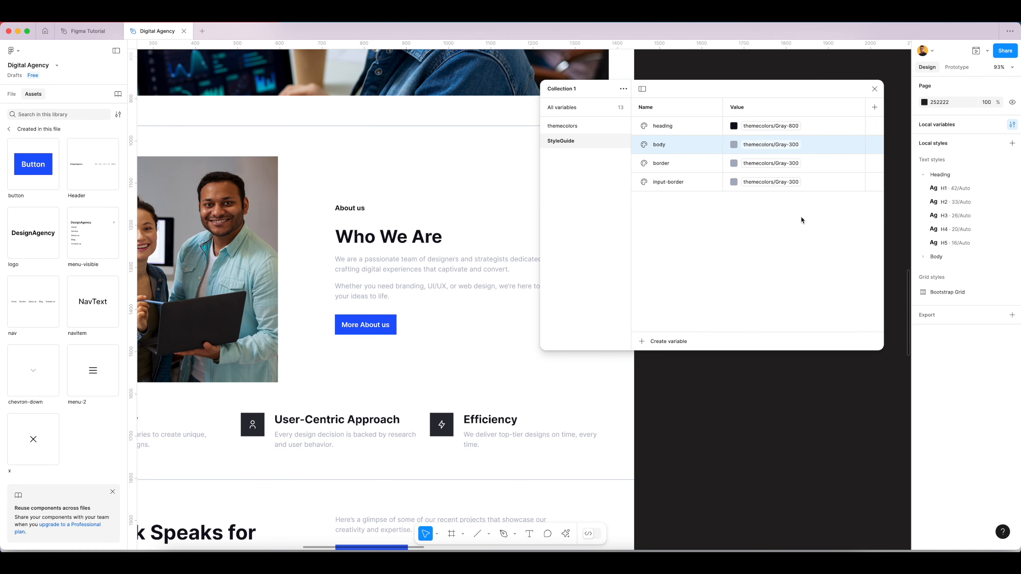
# Step: Set the StyleGuide body variable back to themecolors/Gray-500 and close the variables window
pyautogui.click(766, 145)
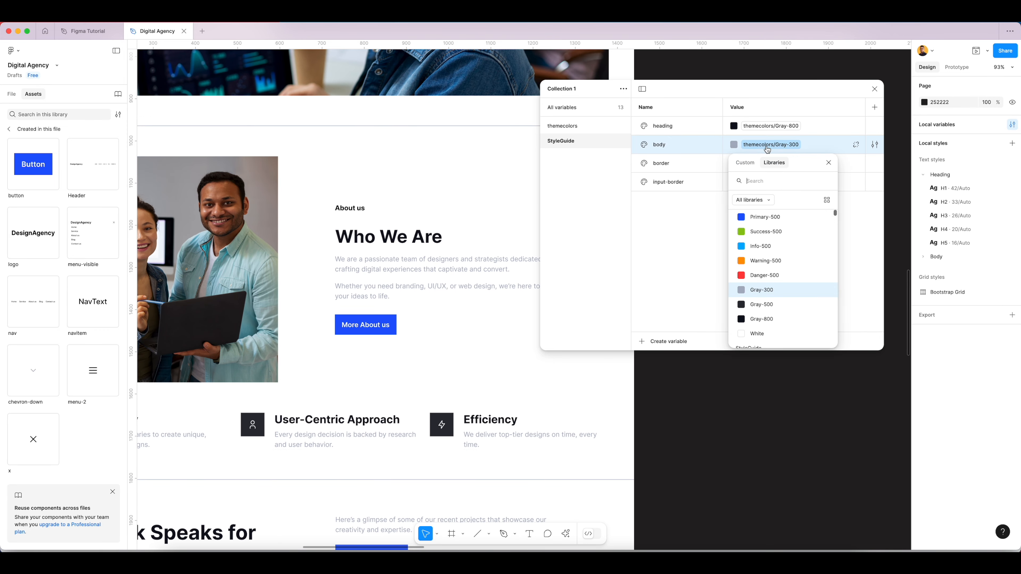
pyautogui.click(768, 306)
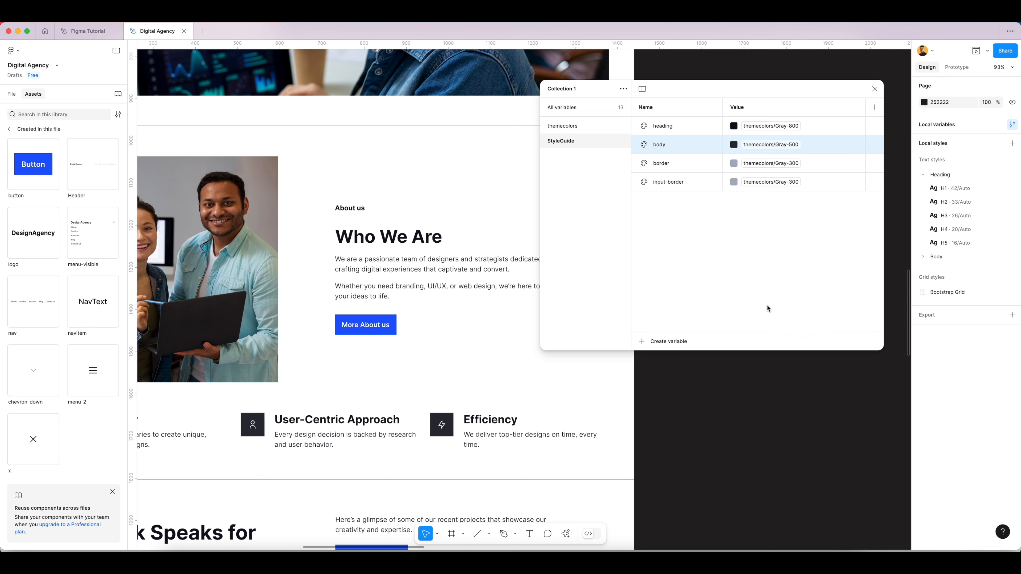
pyautogui.click(876, 89)
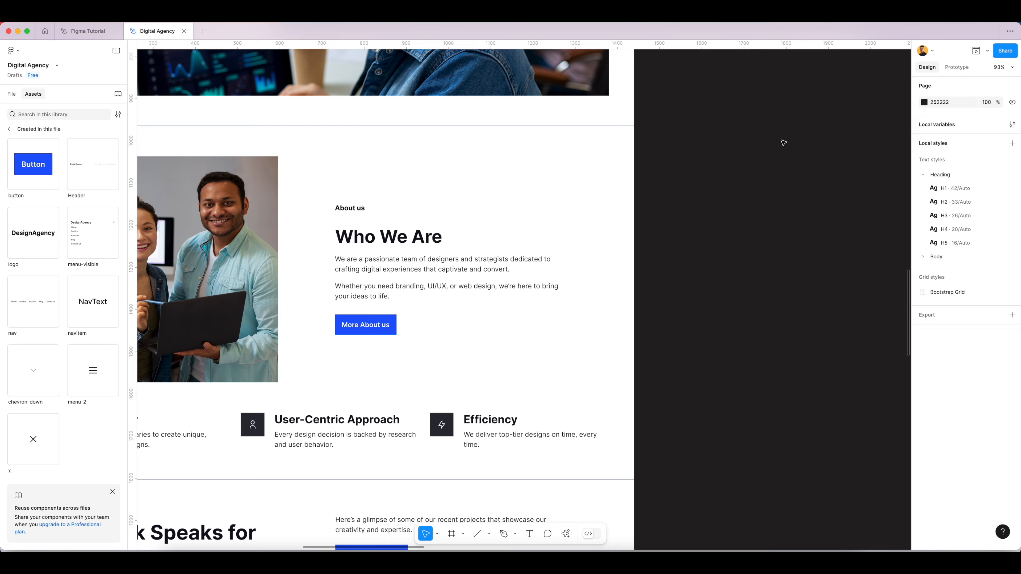
# Step: Preview the Homepage Iteration frame with the preview window resized to 100% and look through its sections
pyautogui.scroll(-5, 649, 289)
pyautogui.scroll(-2, 674, 290)
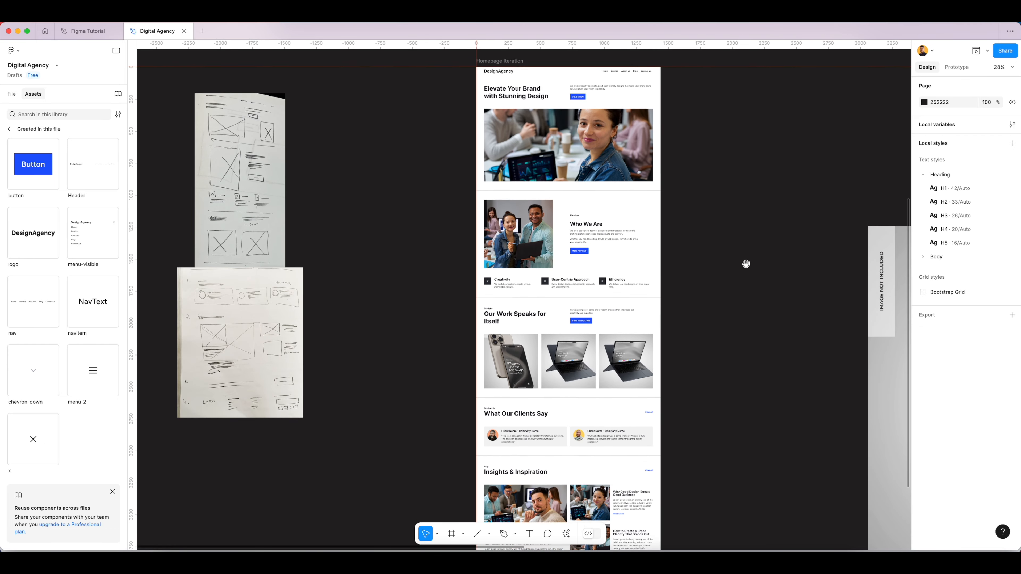
pyautogui.scroll(-10, 745, 262)
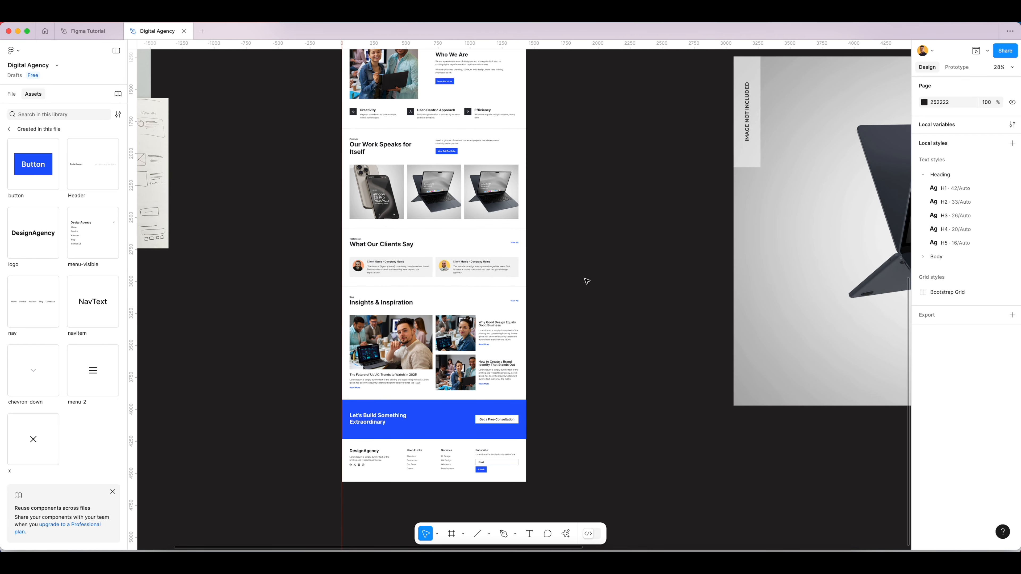
pyautogui.scroll(8, 587, 281)
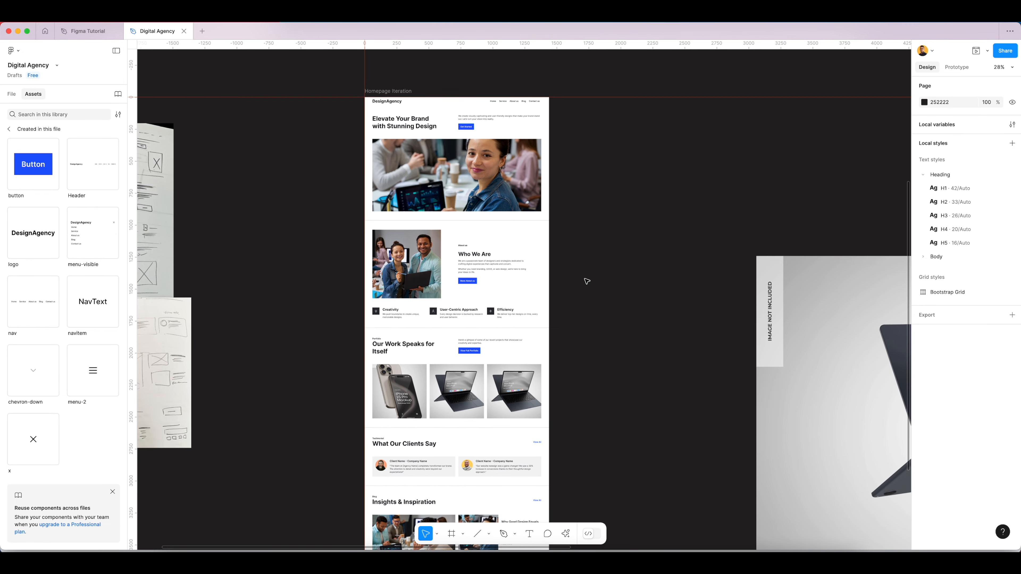
pyautogui.click(391, 108)
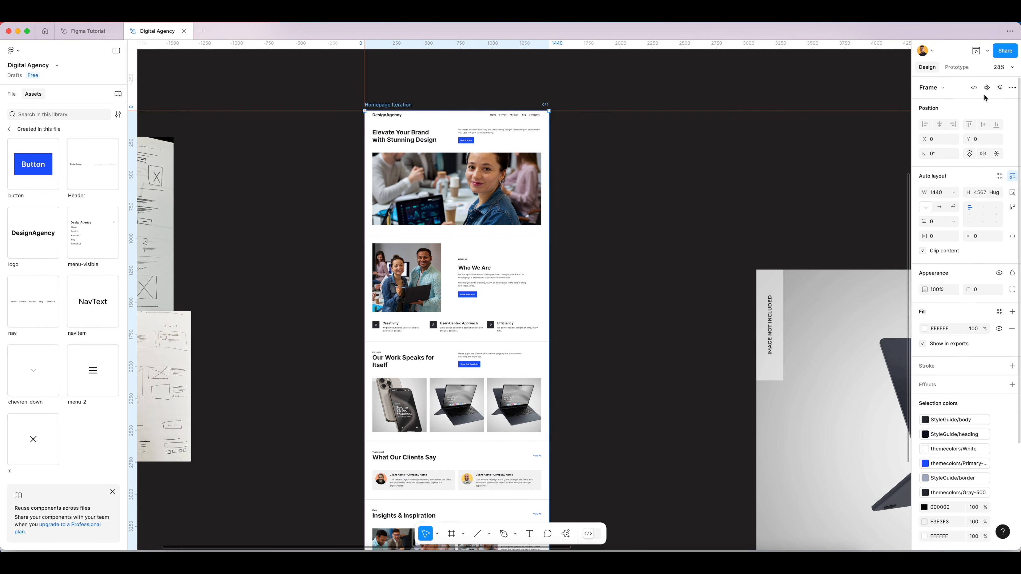
pyautogui.click(976, 52)
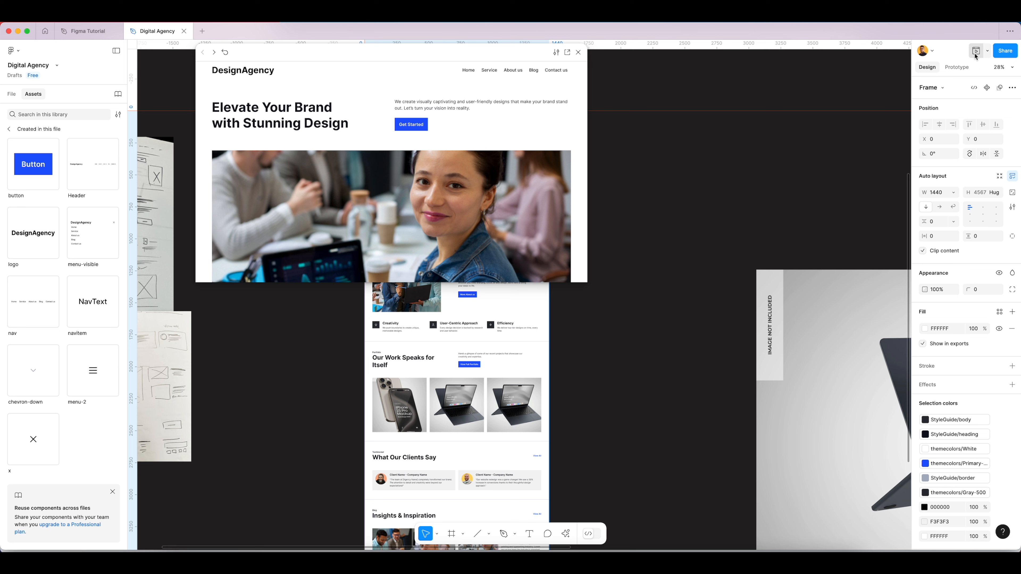
pyautogui.click(556, 52)
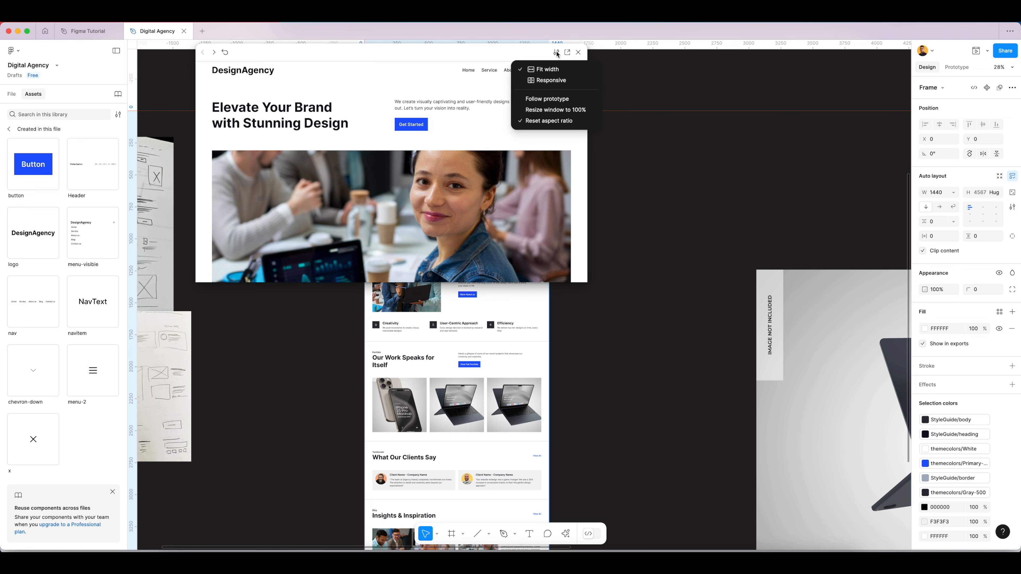
pyautogui.click(542, 111)
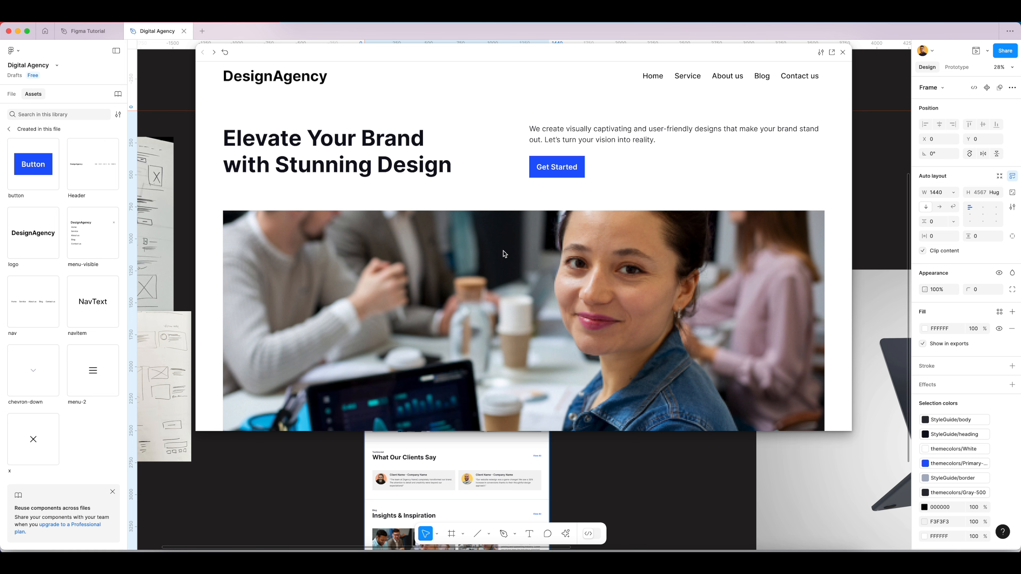
pyautogui.scroll(-10, 505, 251)
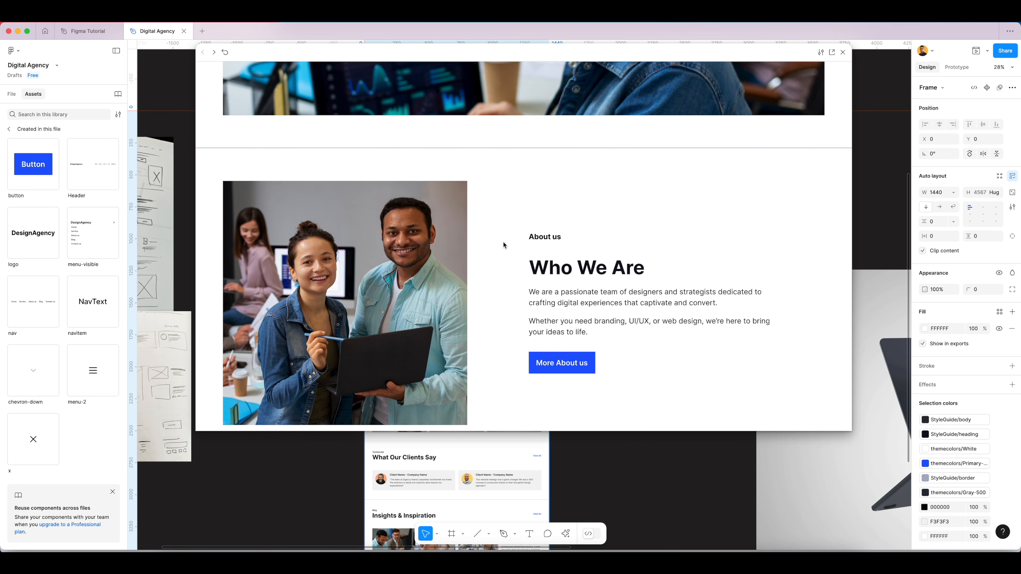
pyautogui.scroll(-5, 504, 243)
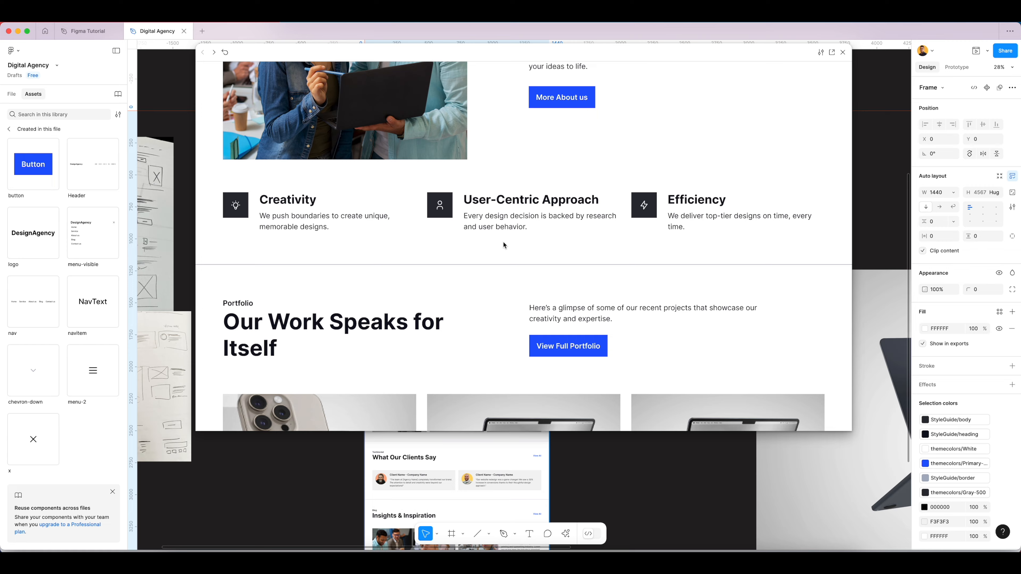